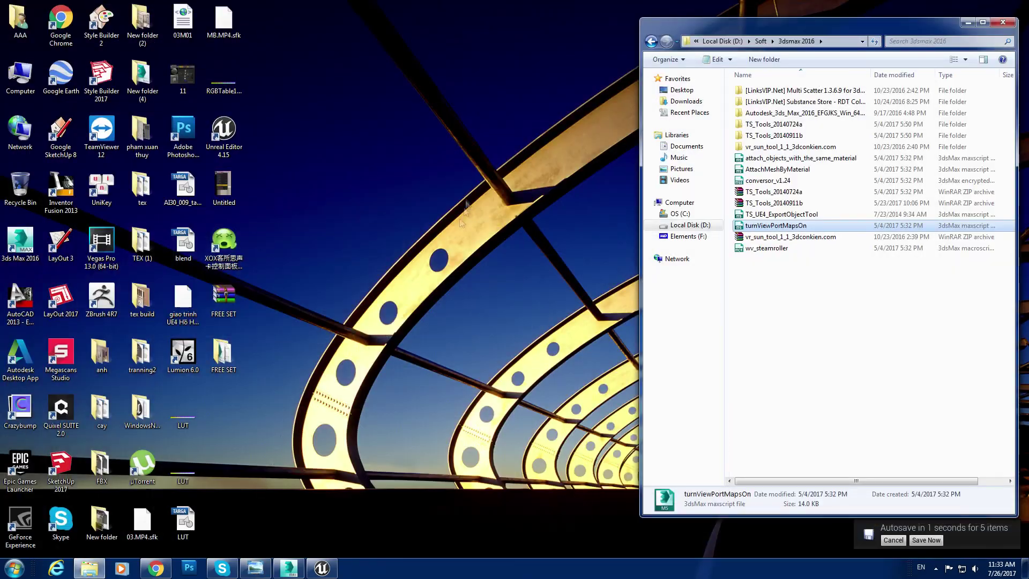
Close the reference render and frame the armchair and side table in the 3ds Max viewport.
right_click(464, 205)
click(498, 229)
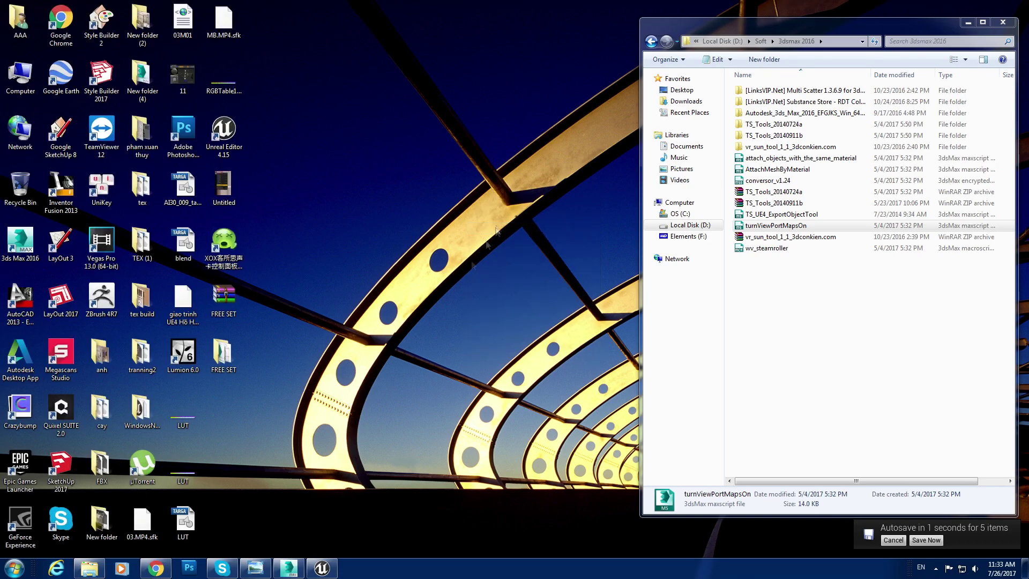
click(289, 567)
mouse_move(471, 280)
alt+middle_down()
mouse_move(569, 294)
mouse_move(470, 284)
alt+middle_up()
scroll(314, 340, up, 3)
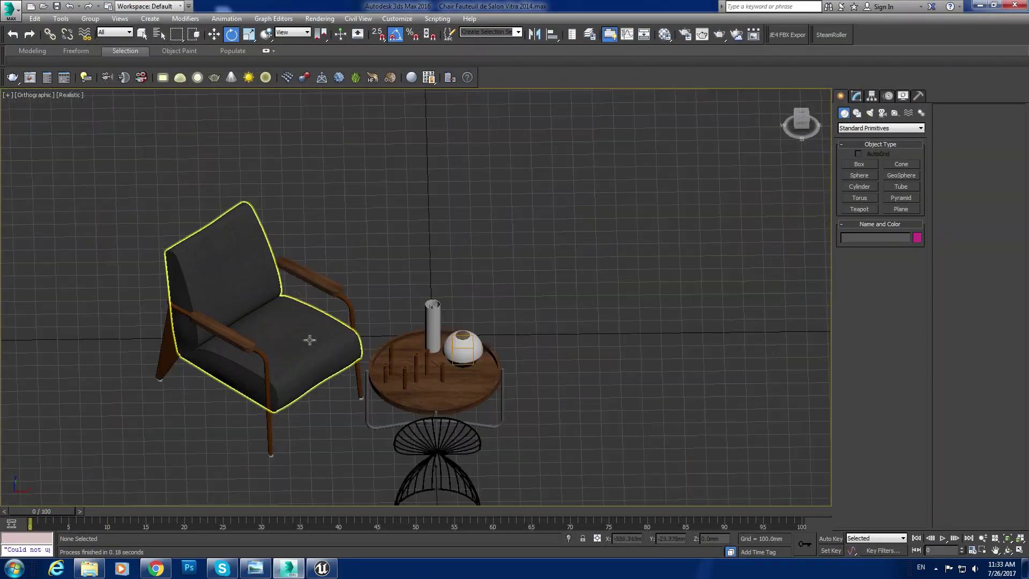
Clone the armchair as an independent Copy to the right of the table.
click(287, 332)
key(w)
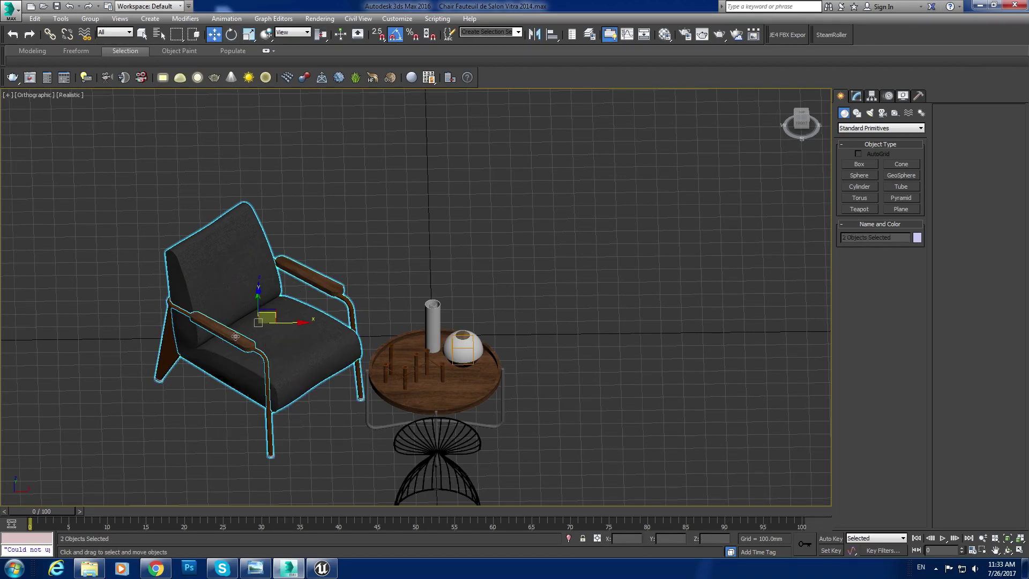
click(293, 323)
shift+drag(297, 322, 702, 317)
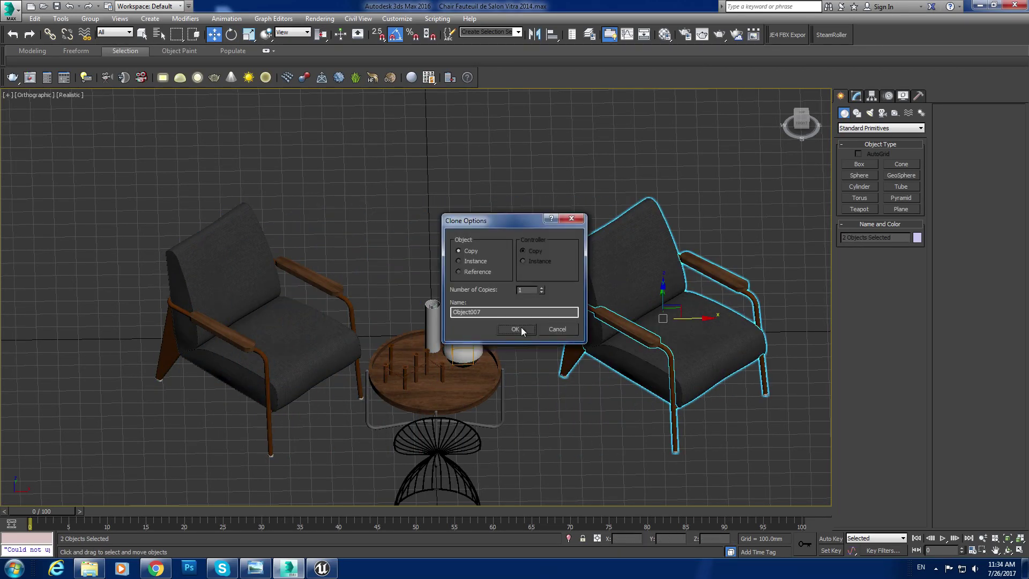
click(527, 331)
Rotate the copied chair about -95° on Z to face the original.
key(e)
drag(632, 335, 513, 362)
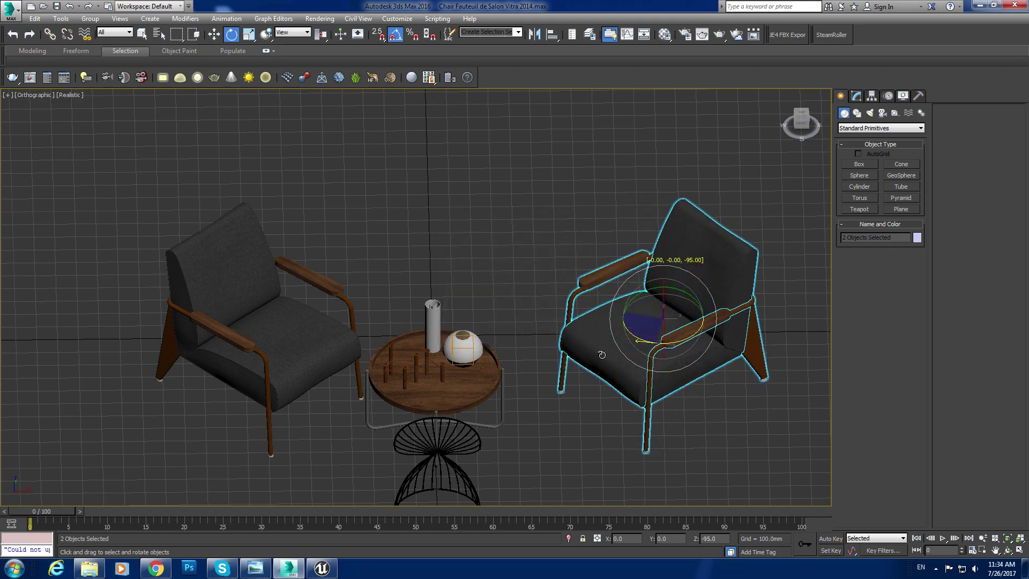
scroll(513, 362, down, 5)
key(w)
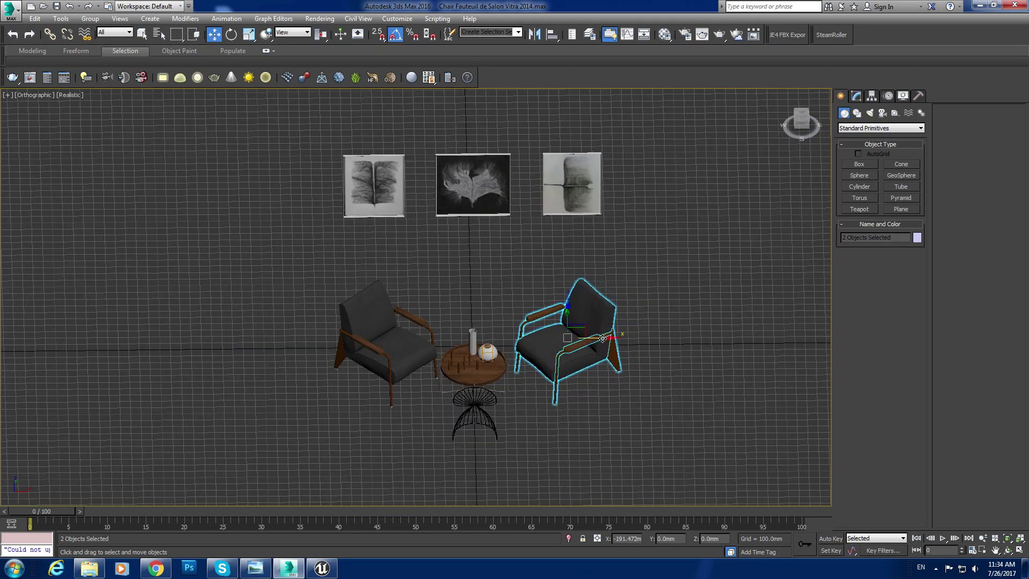
alt+middle_drag(581, 415, 587, 420)
click(587, 421)
middle_drag(508, 382, 459, 361)
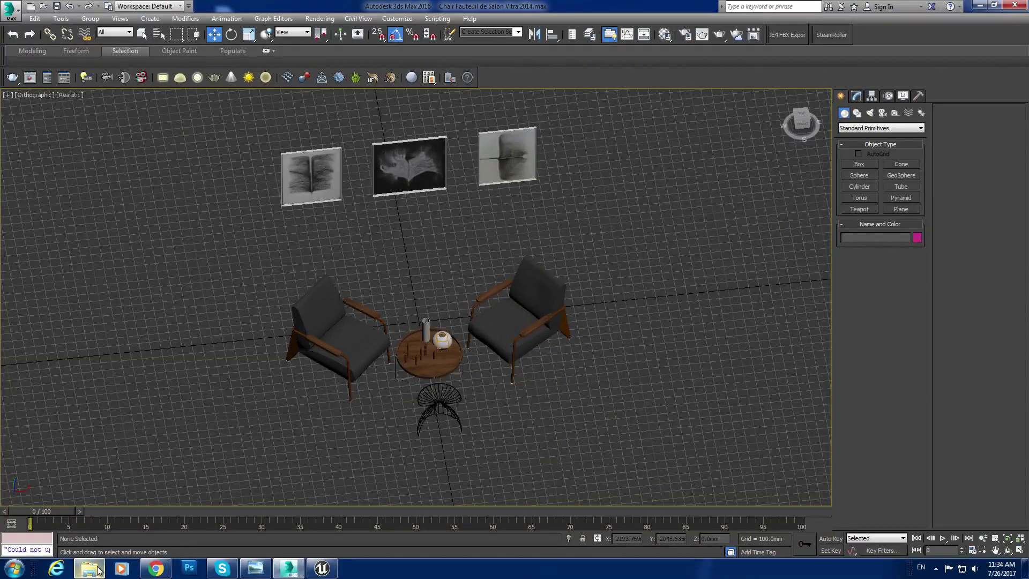
Convert all scene materials to Scanline with the conversor_v1.24 script.
click(97, 569)
click(838, 268)
click(762, 182)
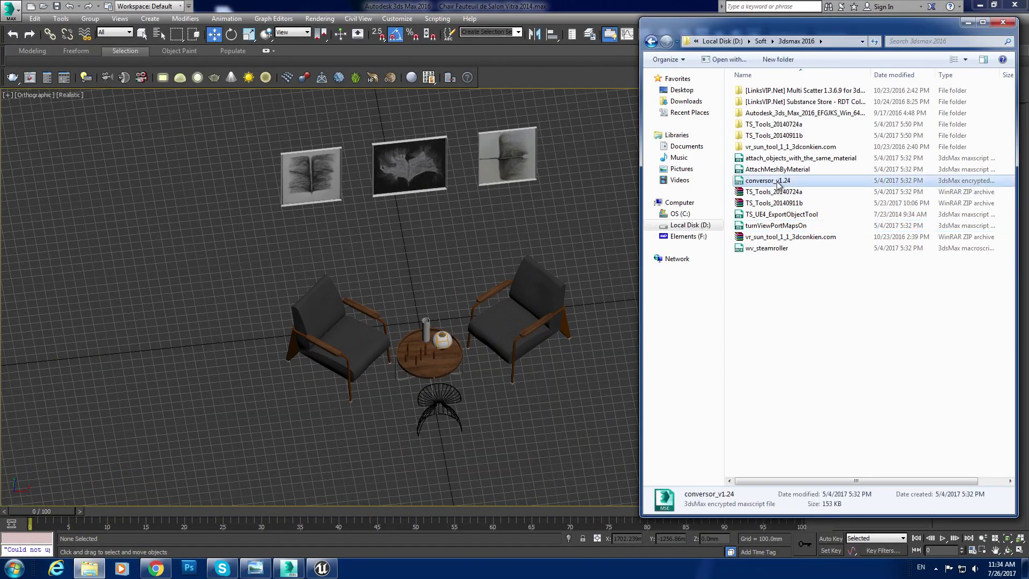
drag(562, 197, 465, 236)
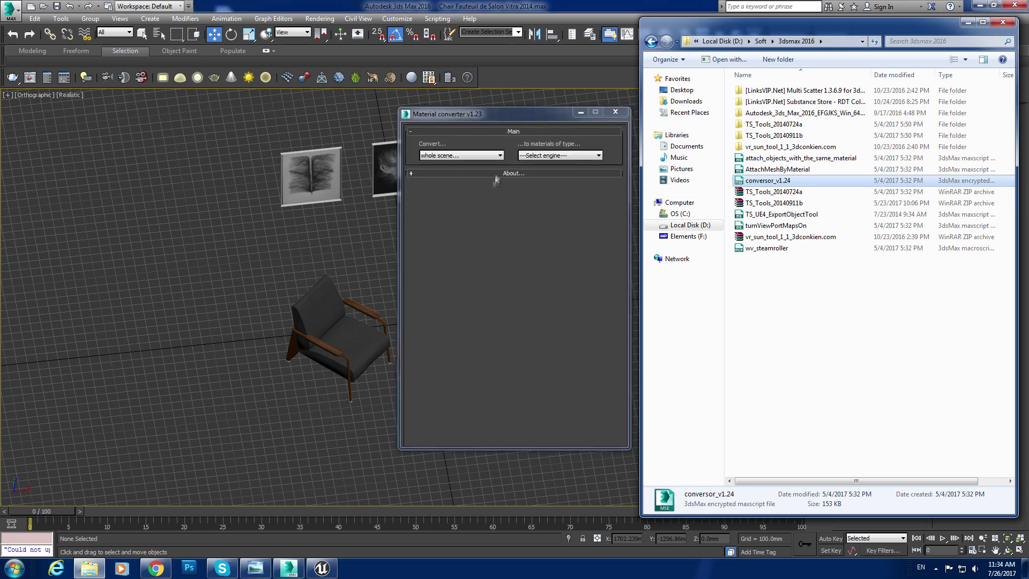
click(552, 156)
click(534, 181)
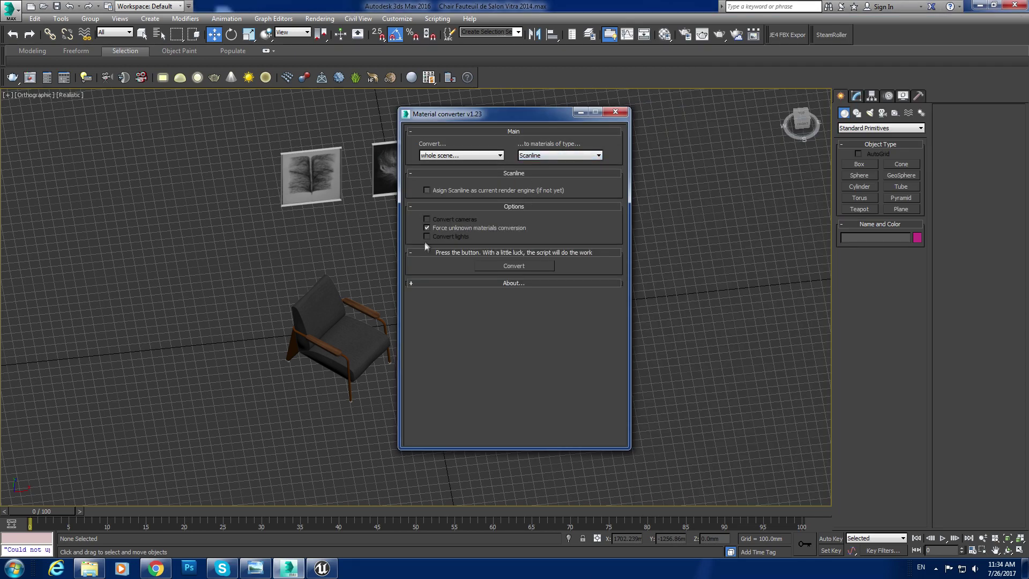
click(525, 267)
click(597, 323)
click(615, 114)
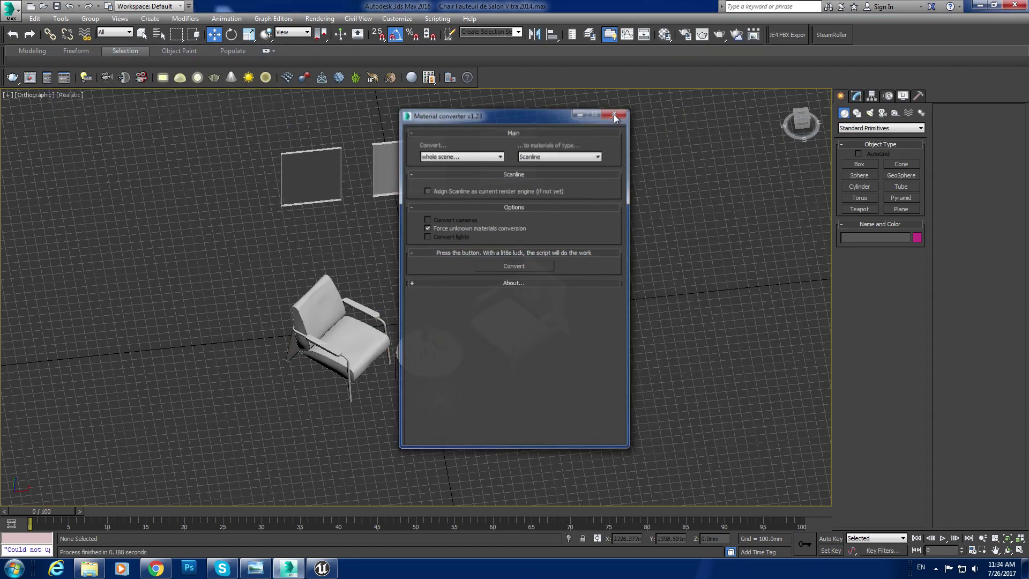
middle_drag(454, 257, 430, 261)
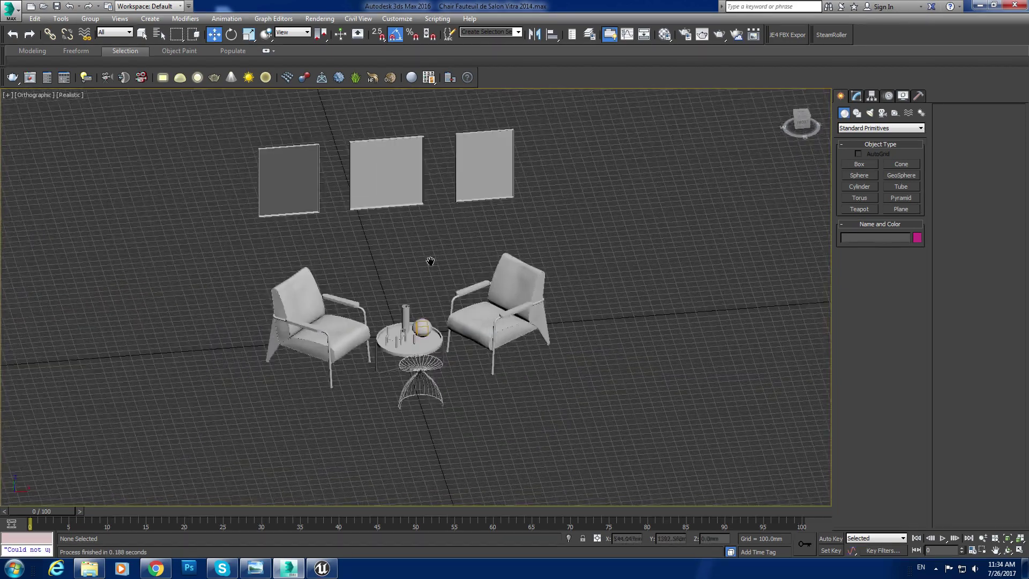
Turn on diffuse maps in the viewport with the turnViewPortMapsOn script.
click(89, 568)
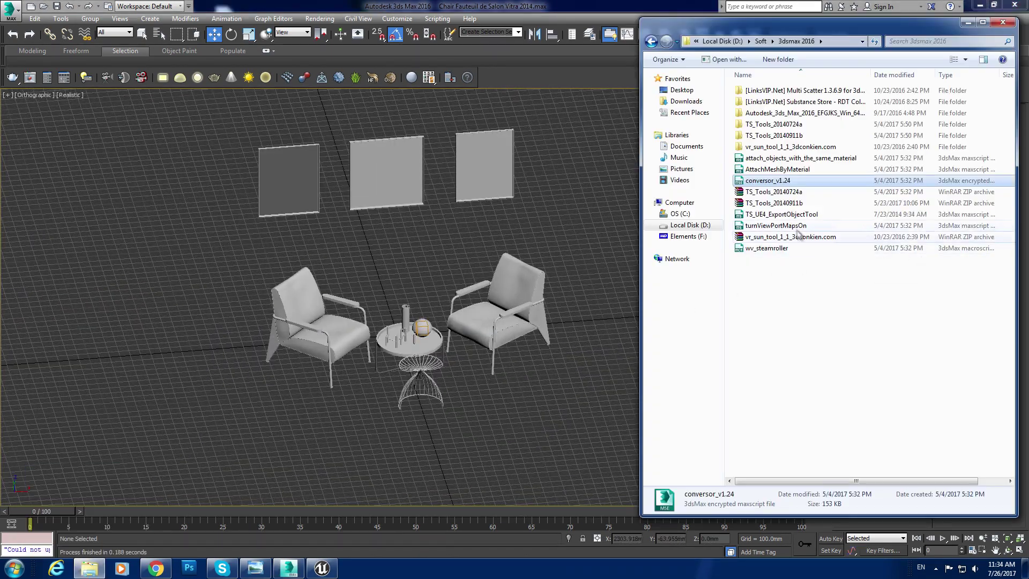
click(773, 225)
drag(773, 226, 454, 245)
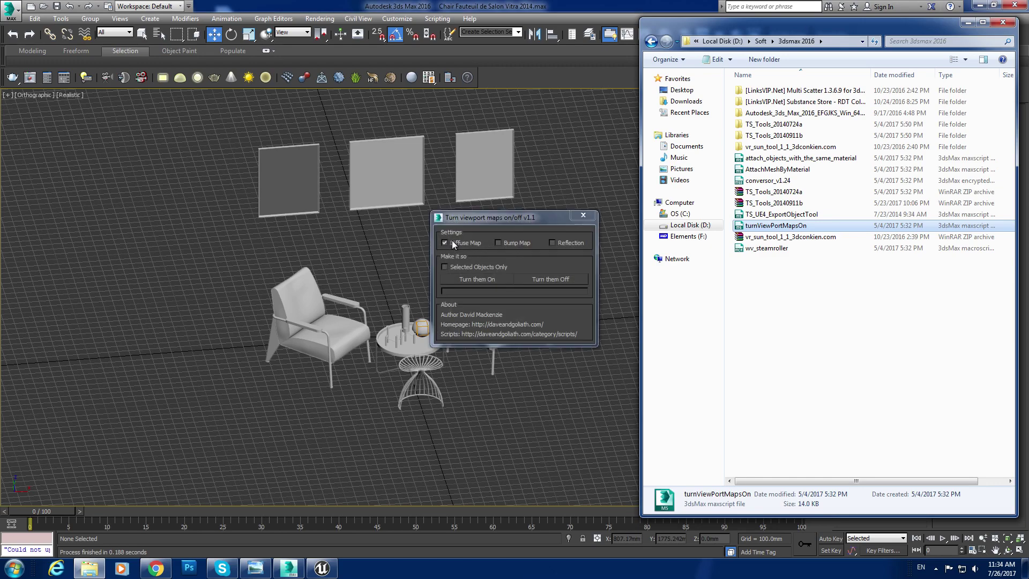
click(481, 280)
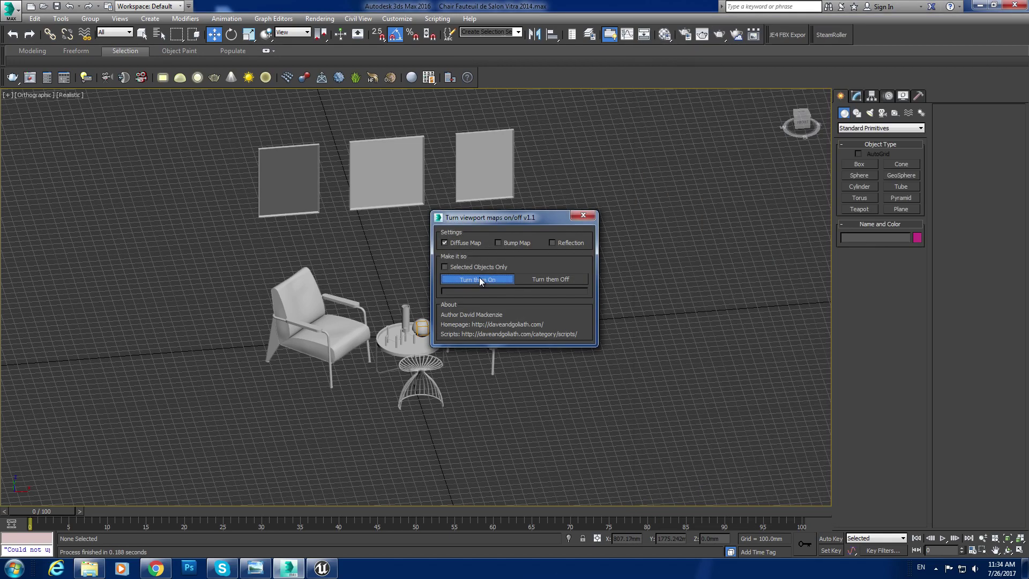
click(578, 219)
mouse_move(416, 262)
middle_down()
mouse_move(449, 274)
mouse_move(472, 303)
mouse_move(493, 271)
middle_up()
Unwrap all 13 objects into UV channel 3 with SteamRoller, then view the reference render.
scroll(493, 272, down, 3)
mouse_move(311, 103)
mouse_down()
mouse_move(689, 421)
mouse_move(706, 453)
mouse_up()
click(831, 34)
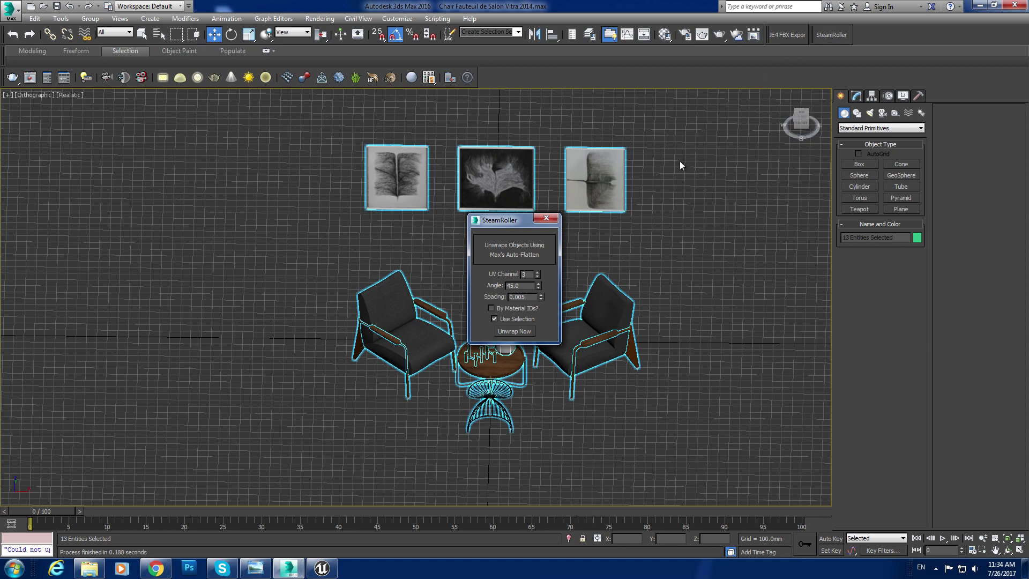
click(515, 330)
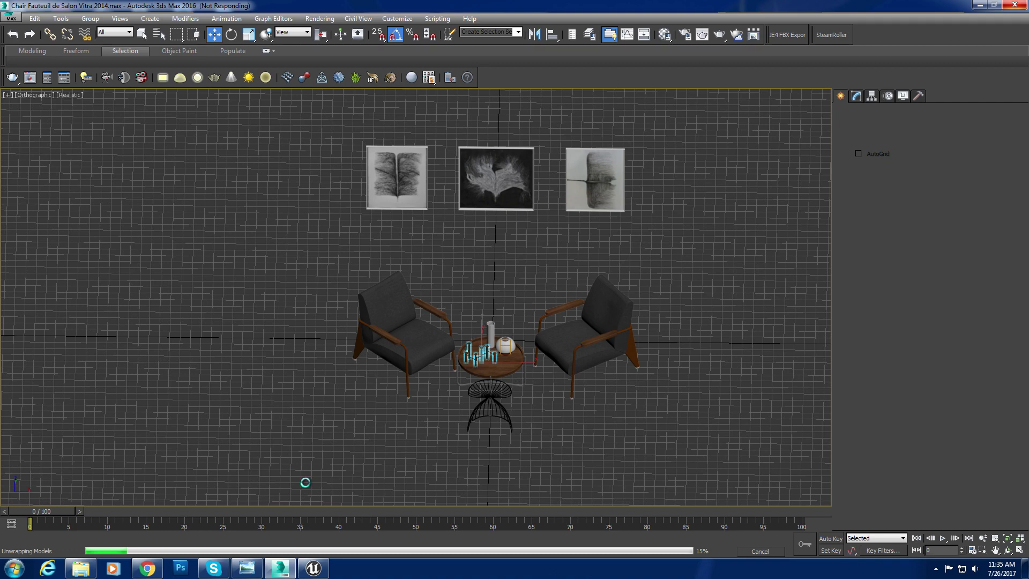
click(253, 560)
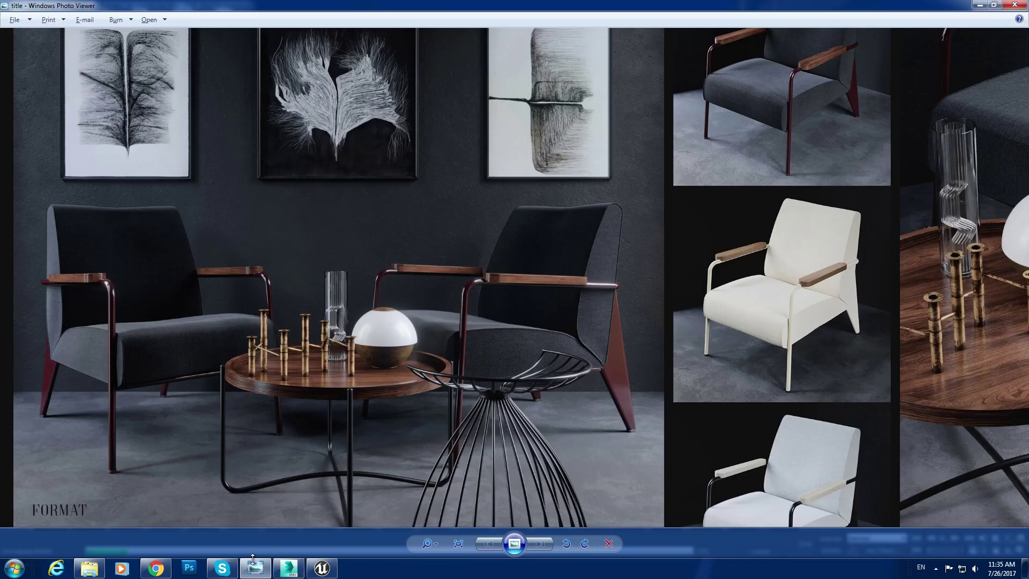
Zoom around the reference render to study the chairs, side tables and framed prints.
scroll(417, 279, up, 5)
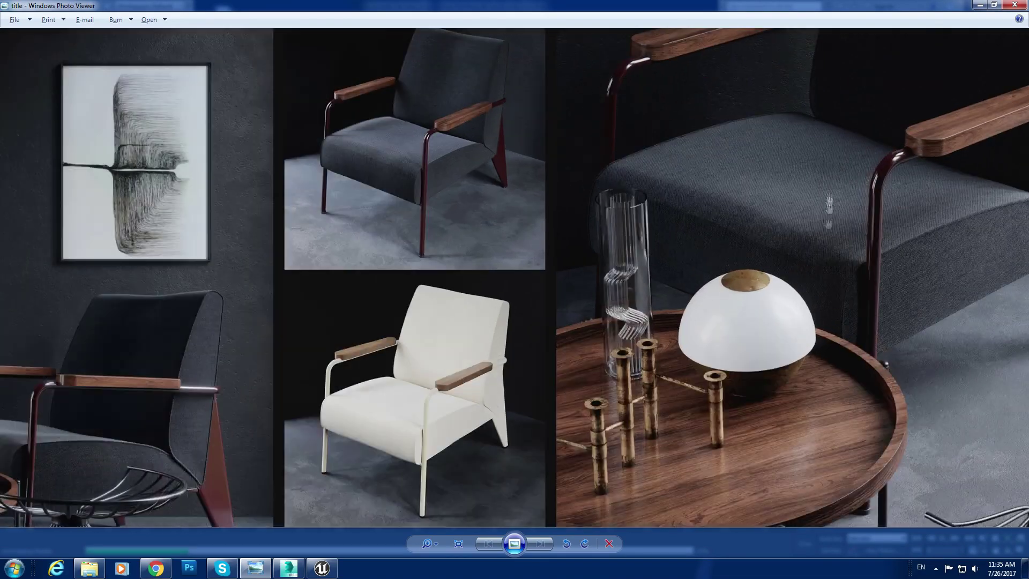
scroll(683, 244, down, 3)
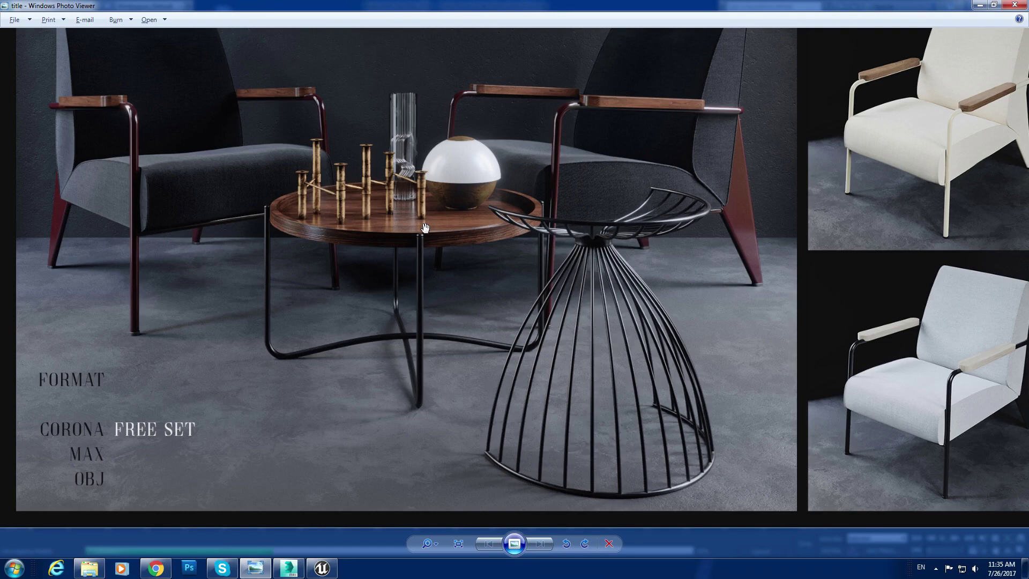
scroll(323, 194, down, 3)
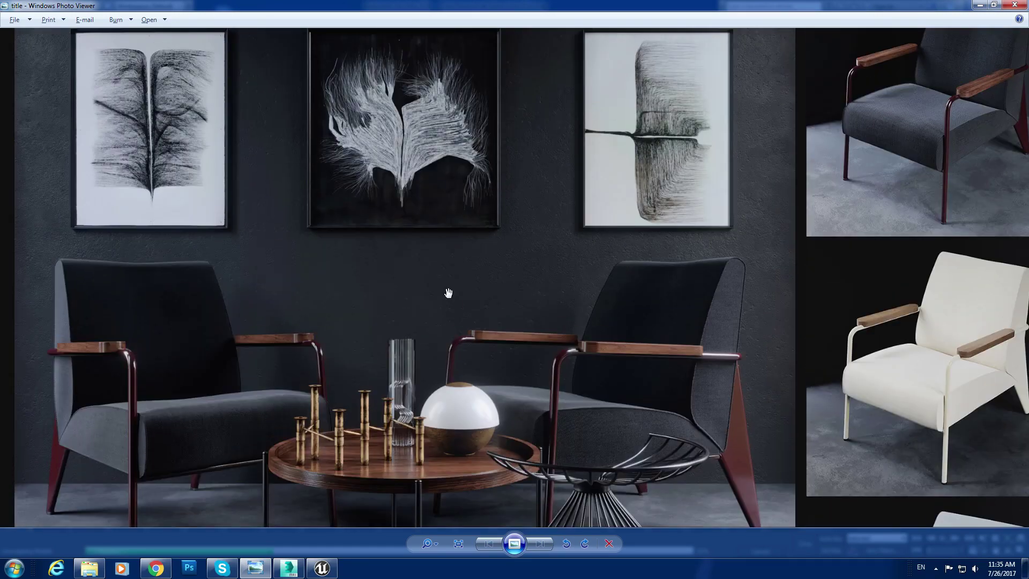
scroll(453, 292, down, 2)
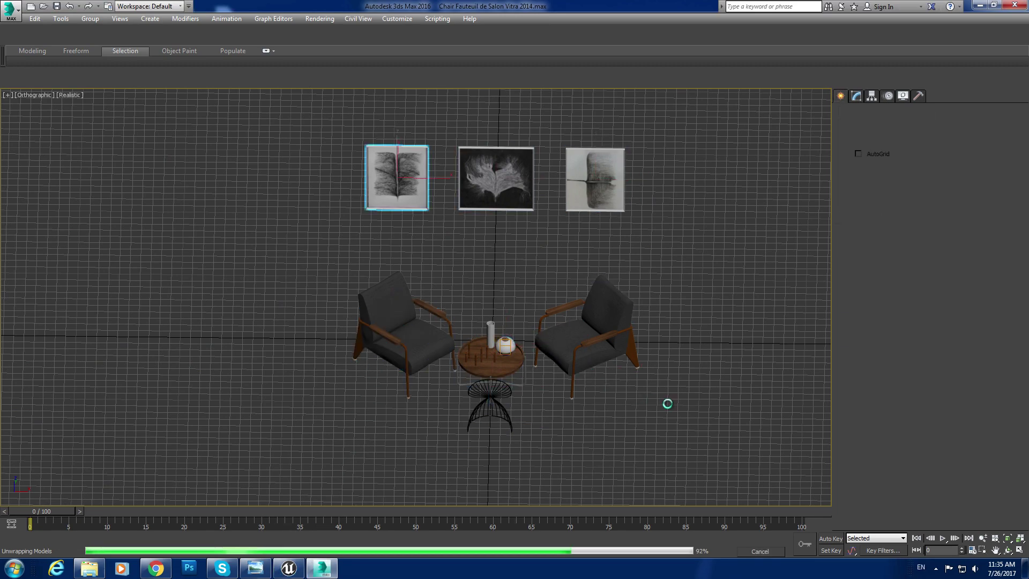
click(538, 220)
click(410, 335)
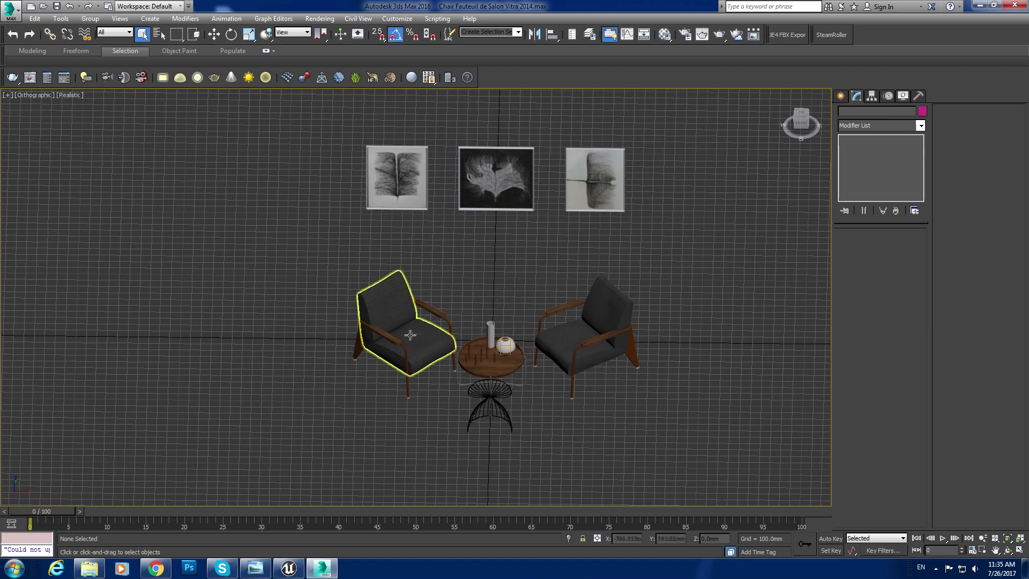
click(877, 138)
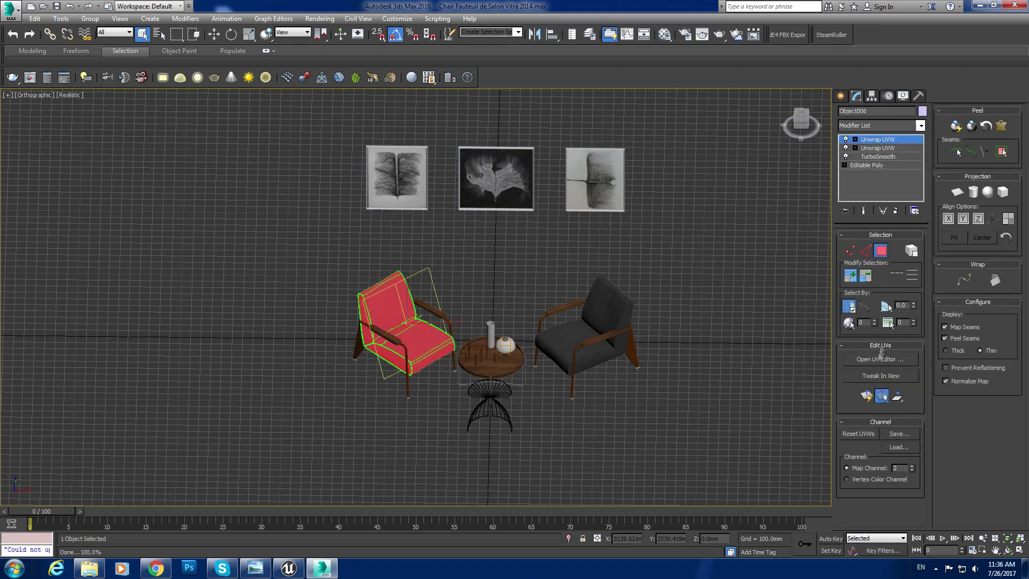
click(881, 359)
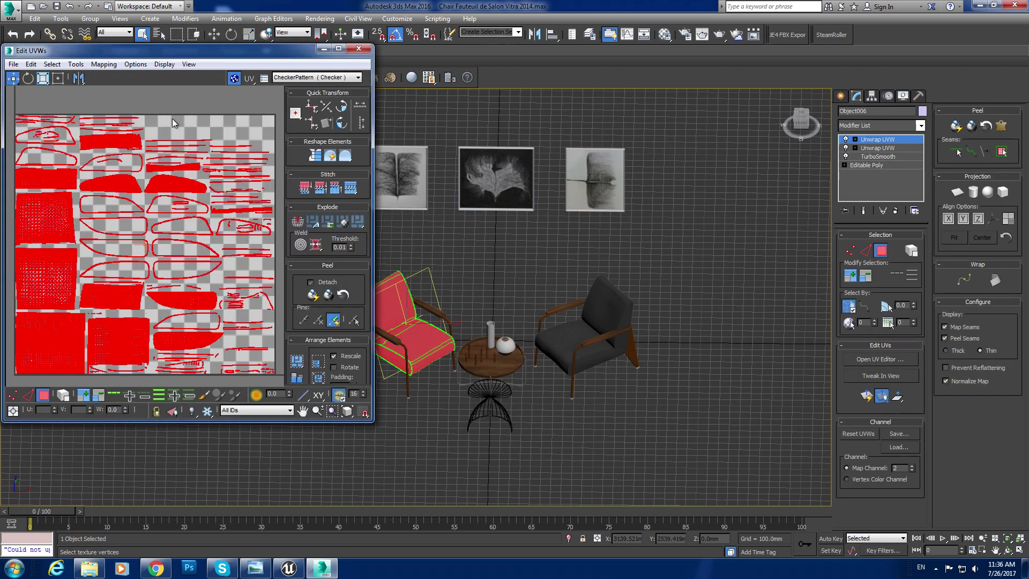
click(173, 122)
scroll(218, 104, down, 1)
click(360, 50)
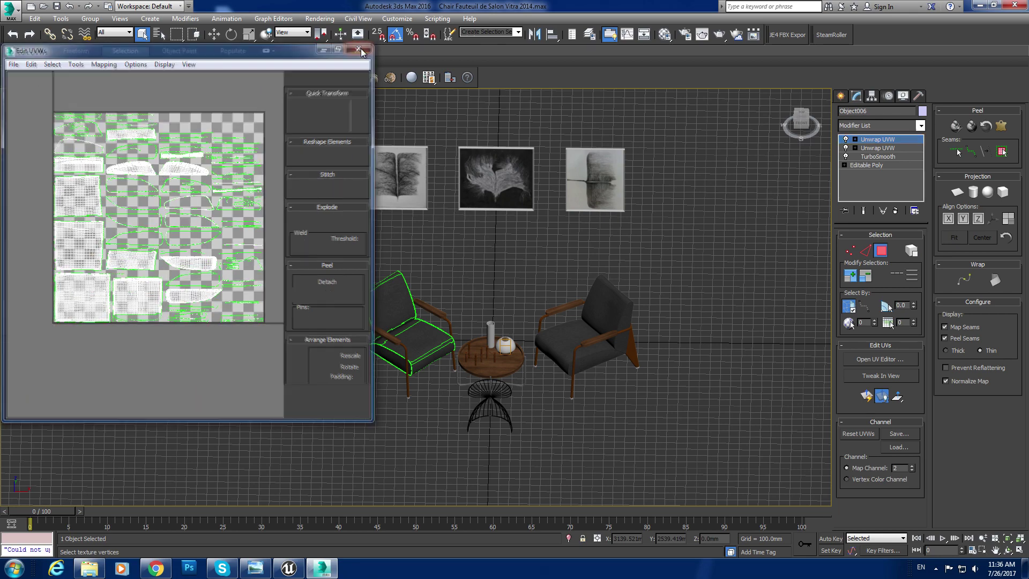
click(841, 96)
click(633, 251)
scroll(490, 342, up, 5)
scroll(490, 343, down, 5)
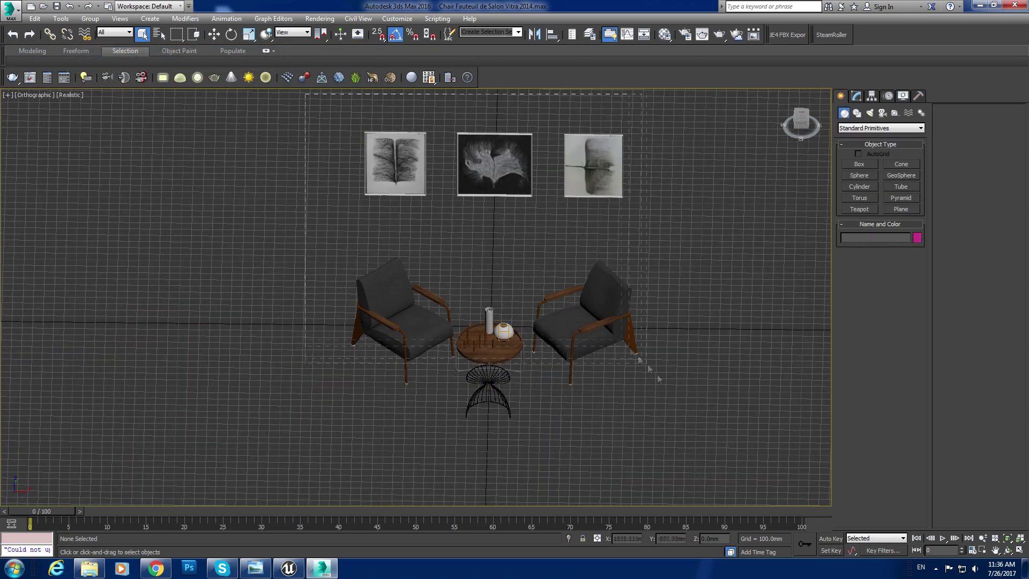
Export the selected objects as freeset.fbx into the Desktop FREE SET folder.
drag(304, 102, 707, 441)
click(15, 16)
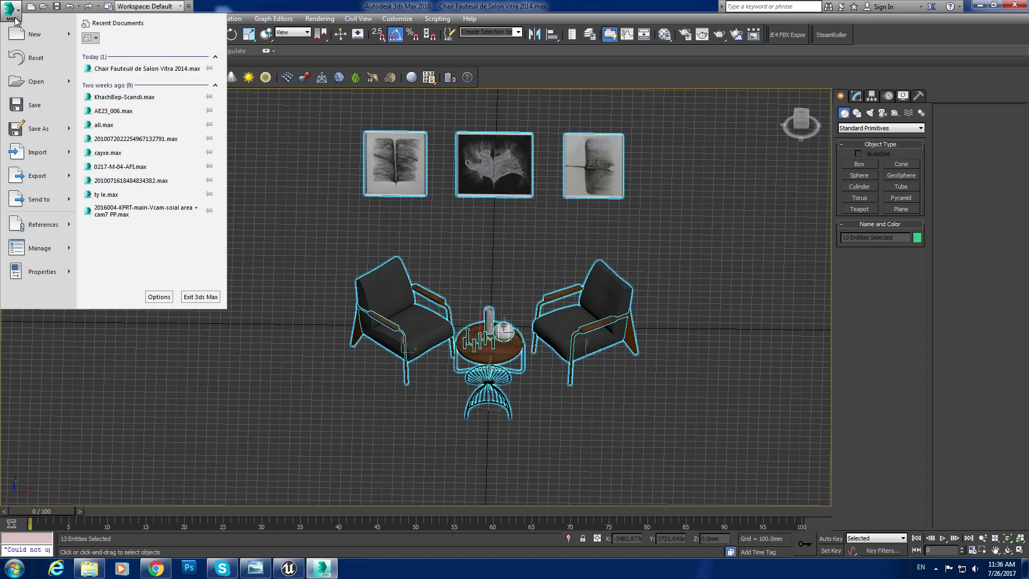
mouse_move(70, 175)
click(147, 83)
click(31, 99)
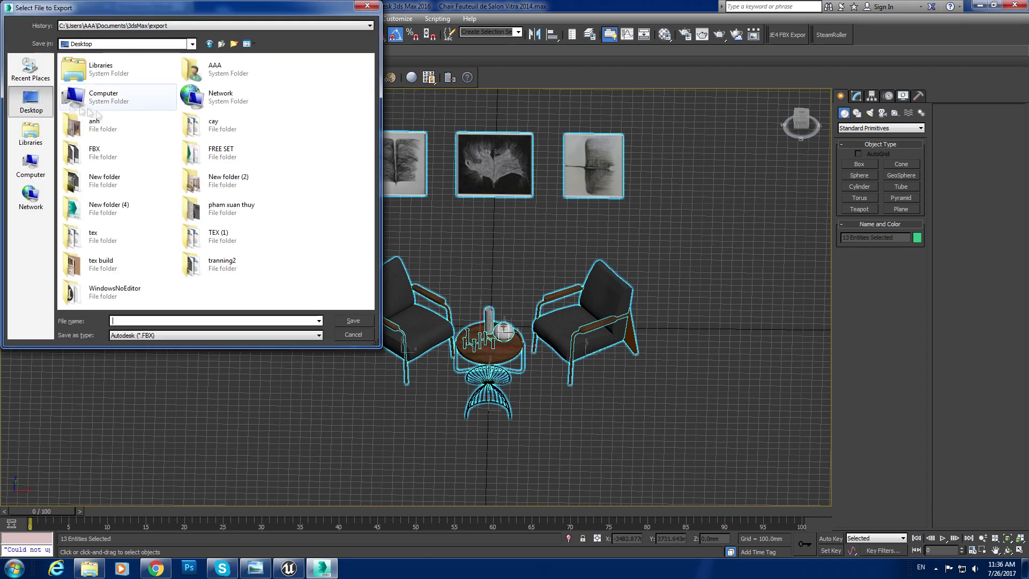
double_click(220, 153)
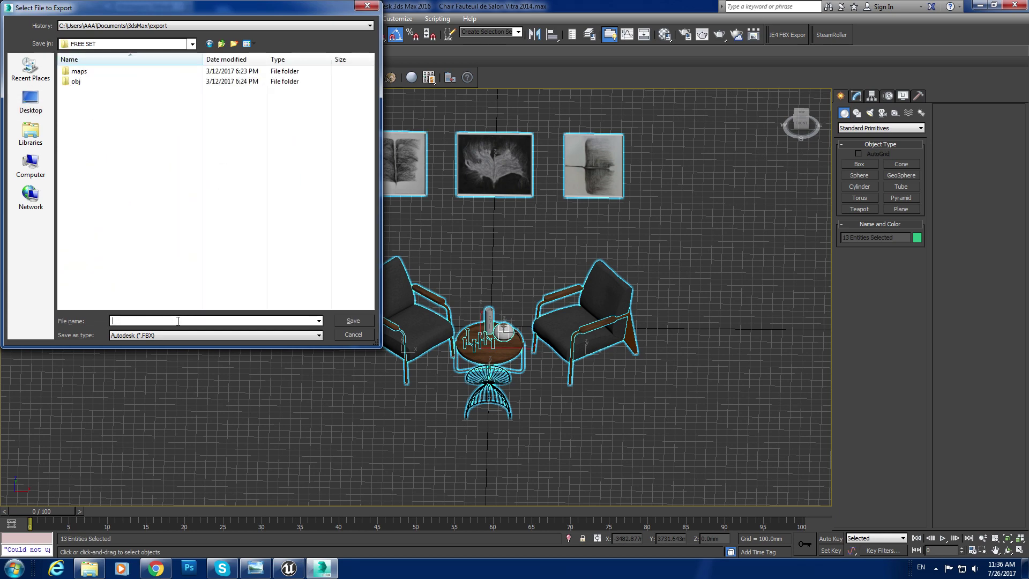
text(freeset)
click(353, 321)
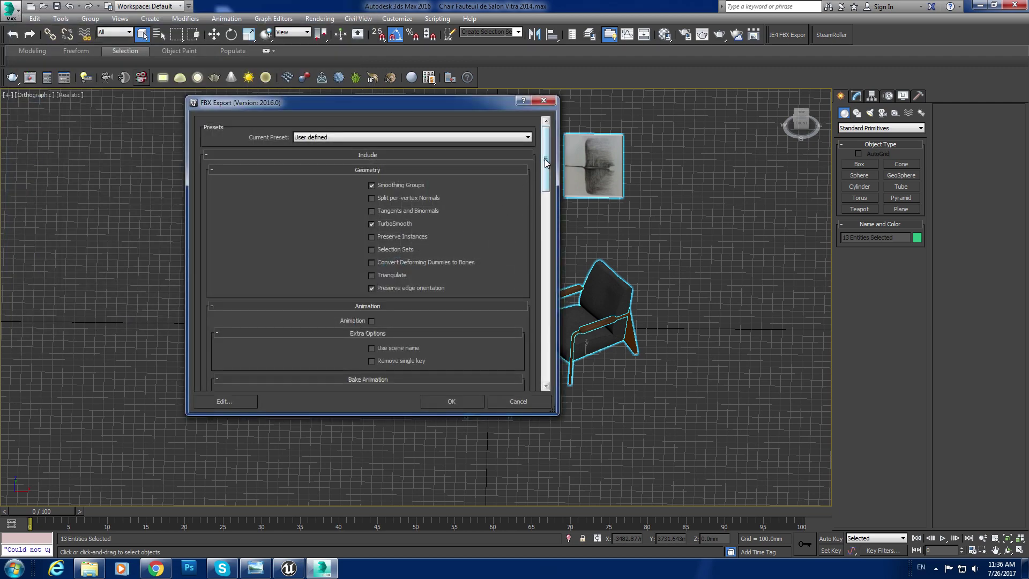
Accept the FBX export settings, clear the selection and minimize 3ds Max.
scroll(480, 170, down, 1)
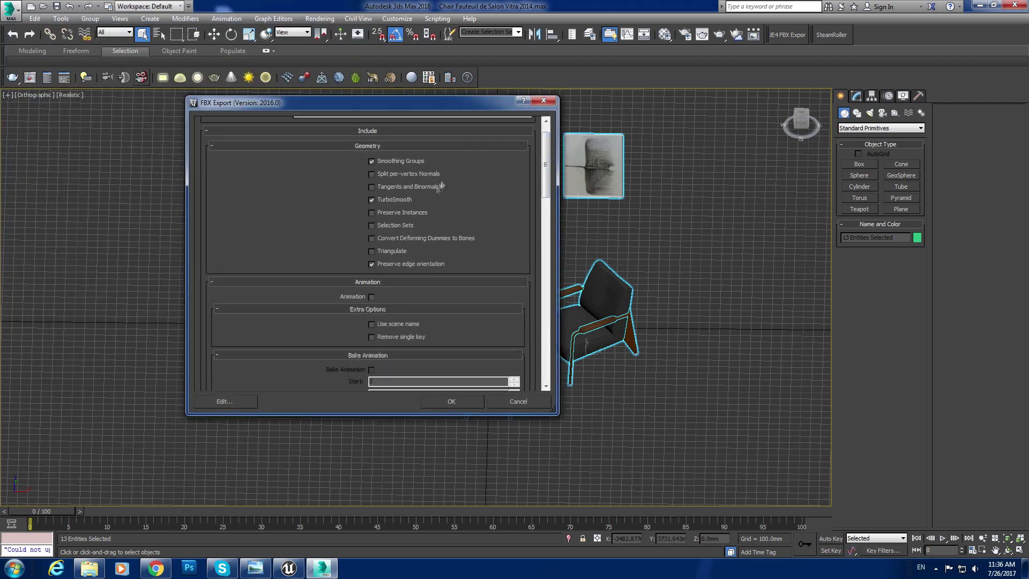
drag(545, 161, 547, 352)
click(457, 401)
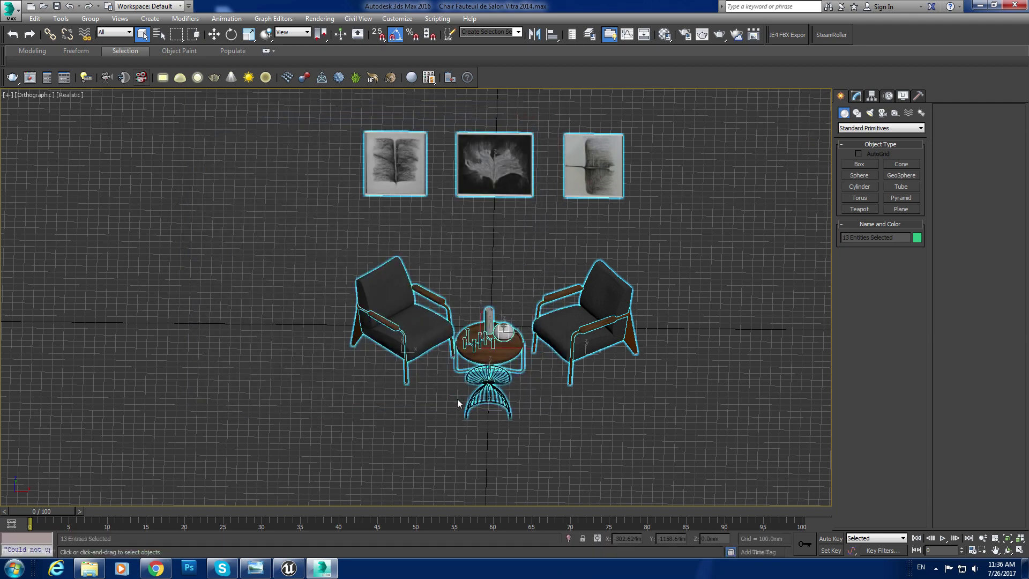
click(493, 275)
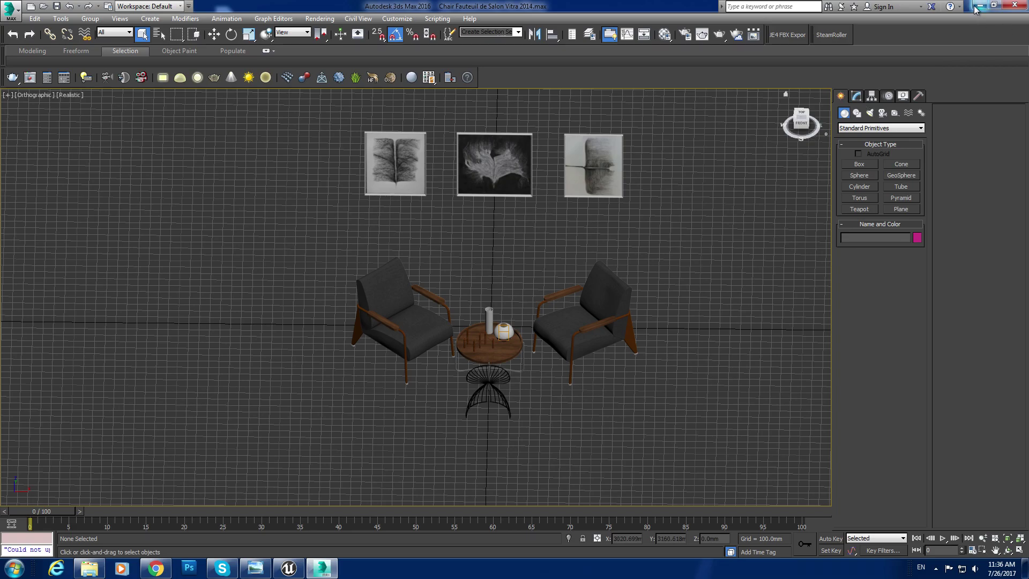
click(978, 5)
In the model folder, choose Desktop > FREE SET > freeset.fbx for import.
click(288, 568)
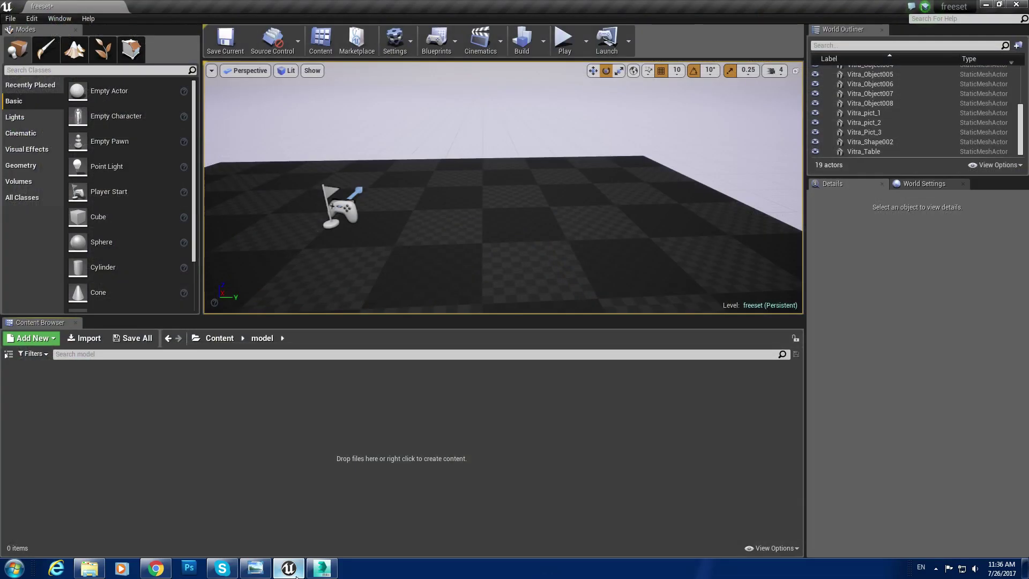
double_click(22, 381)
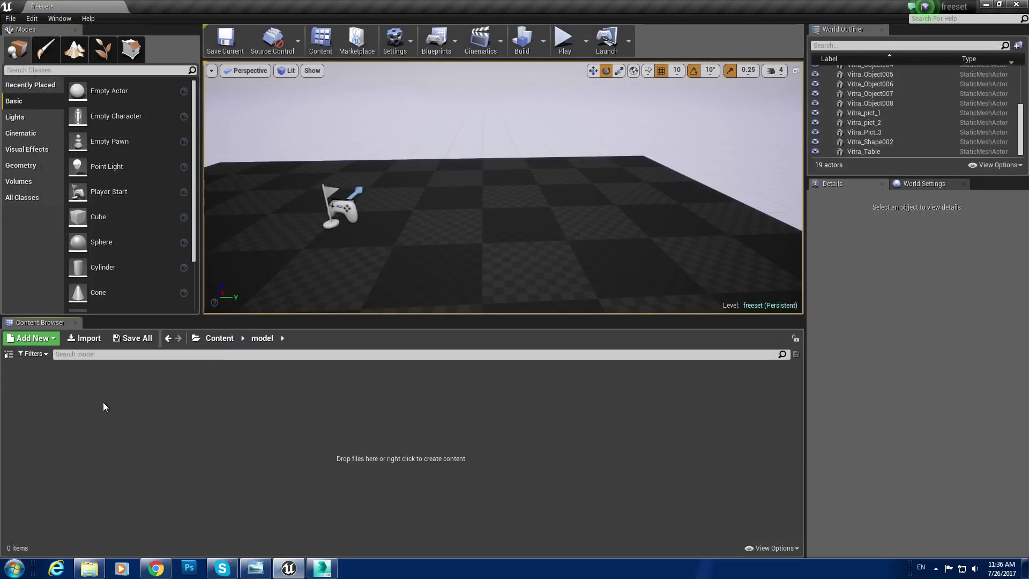
click(88, 338)
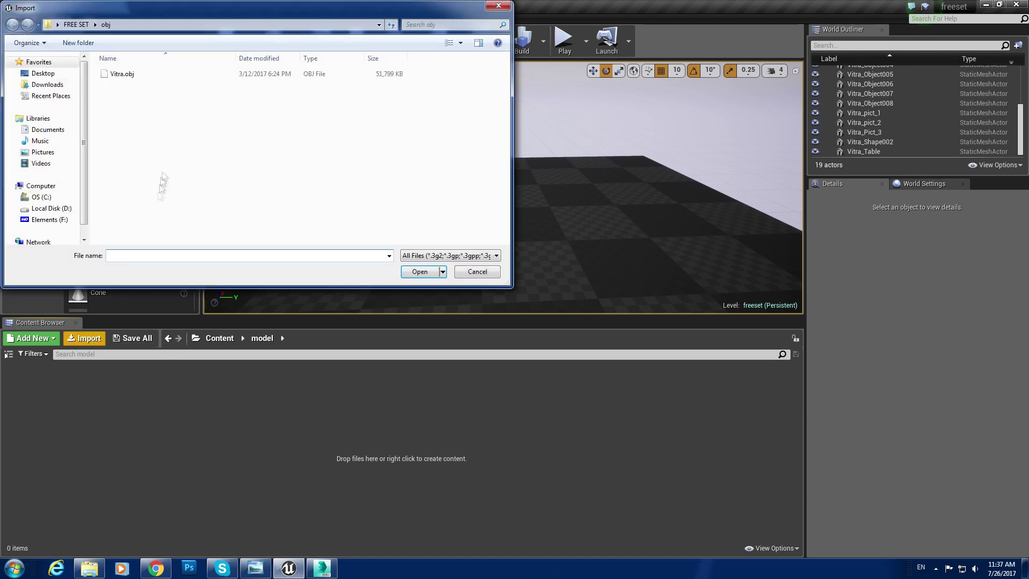
click(55, 75)
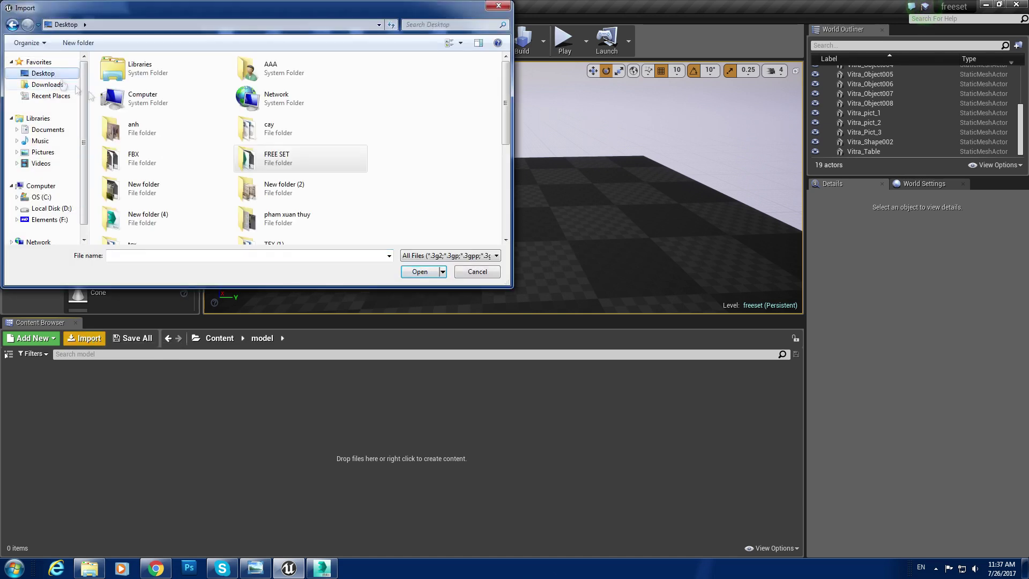
double_click(308, 165)
click(124, 100)
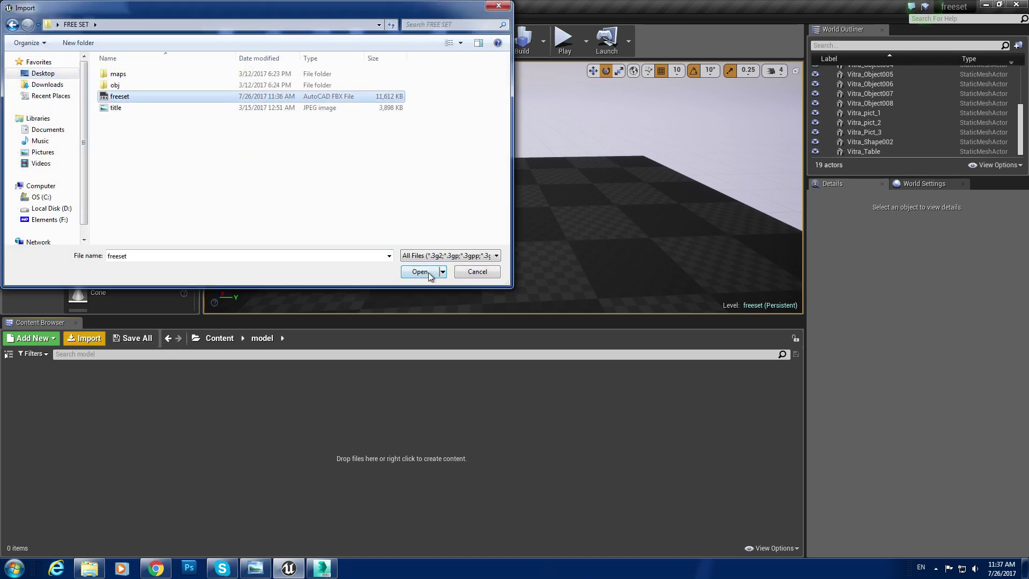
click(420, 272)
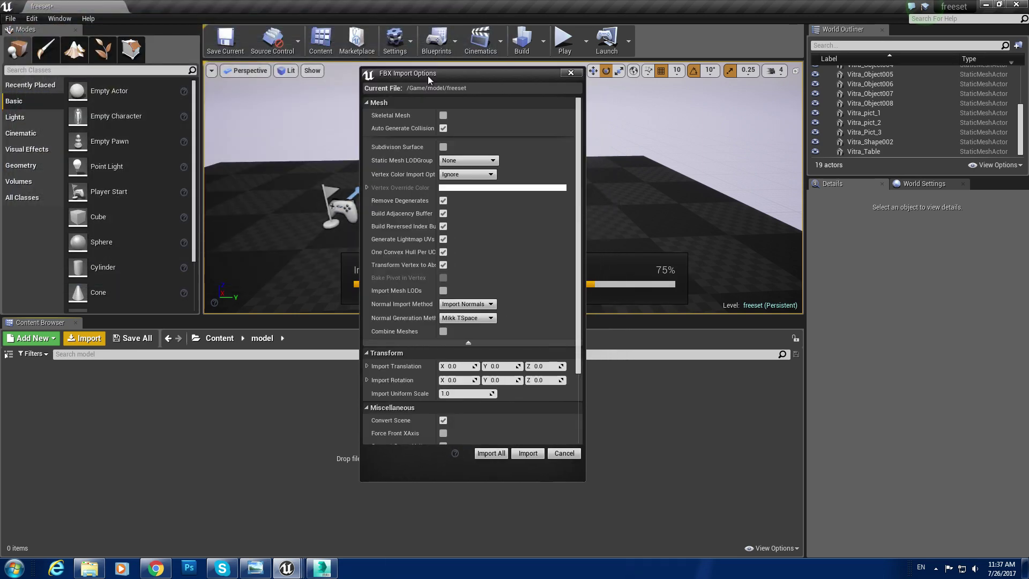
Disable lightmap UV generation, keep materials and textures on, and import all.
click(443, 239)
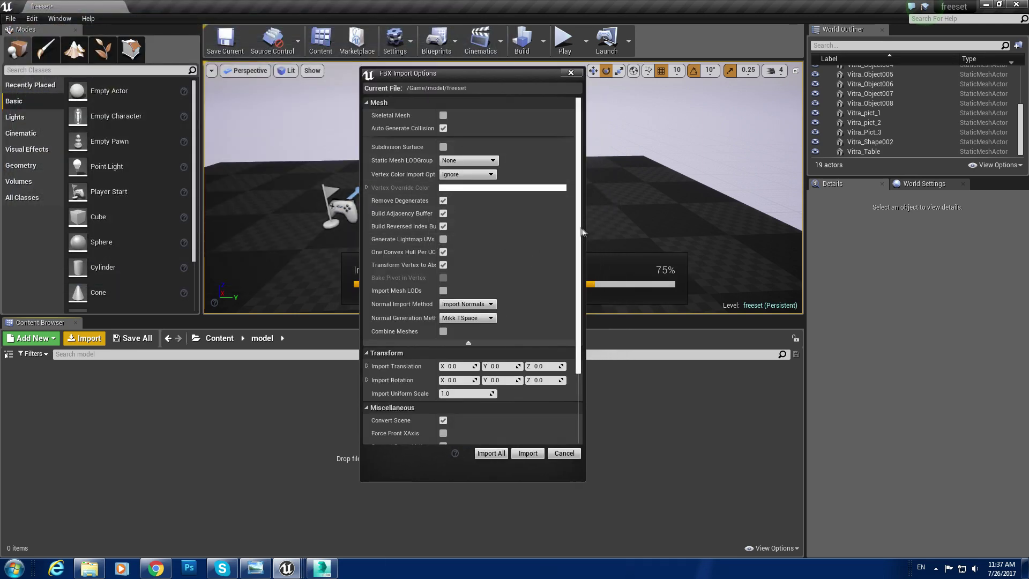
scroll(558, 230, down, 3)
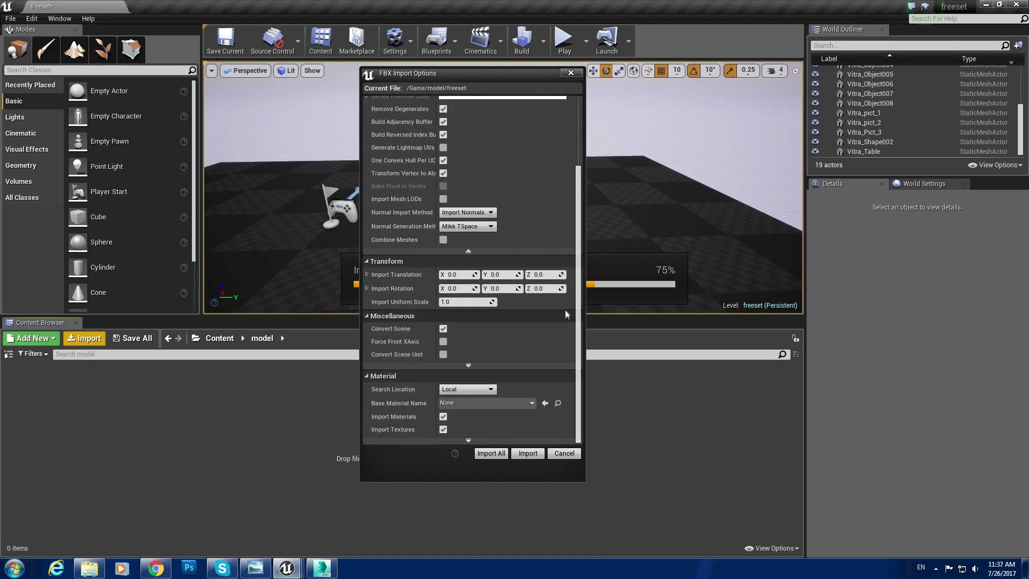
click(446, 418)
click(443, 430)
click(443, 417)
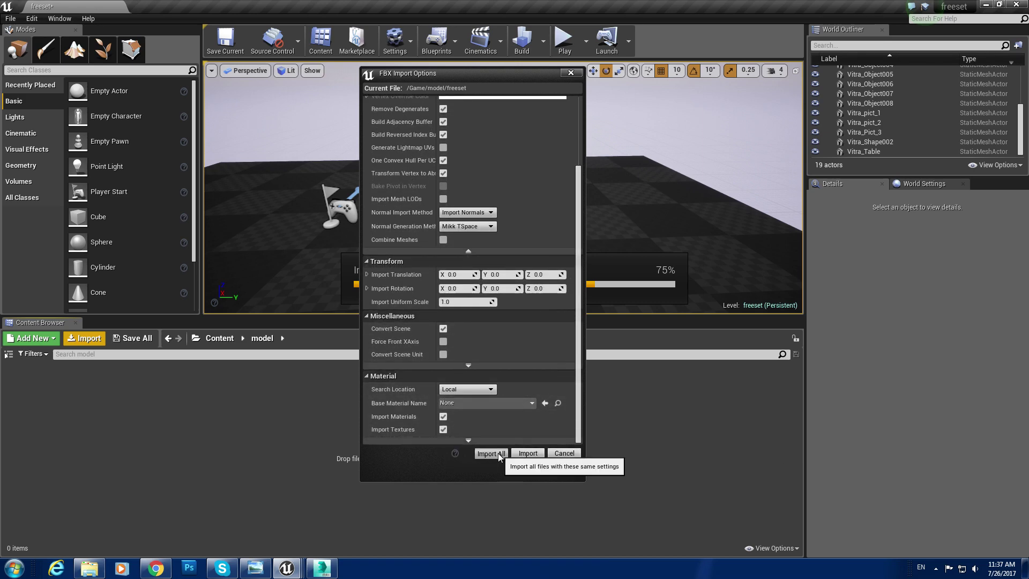
click(498, 453)
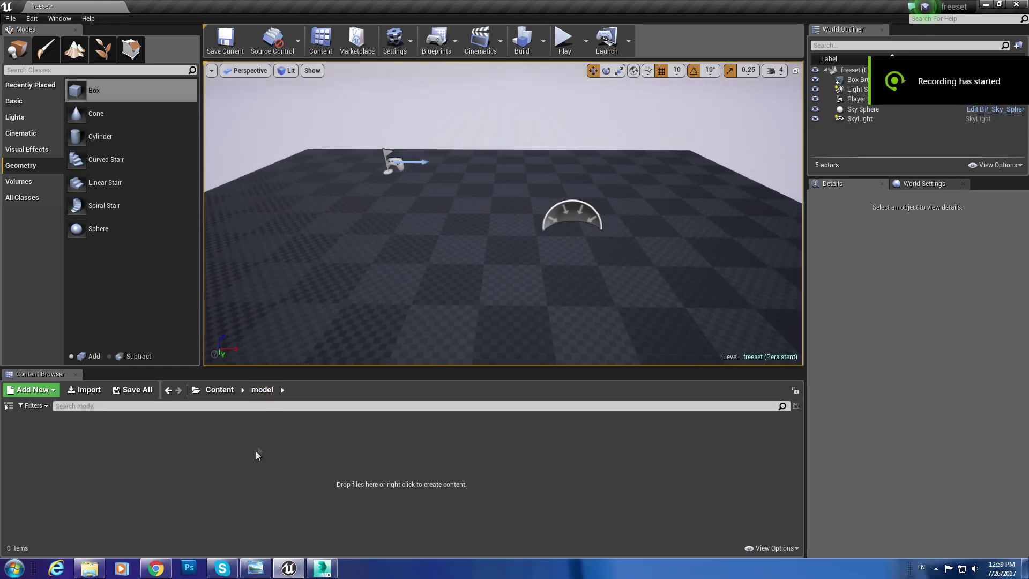
Import freeset.fbx again into the model folder with all settings accepted.
click(85, 389)
click(137, 97)
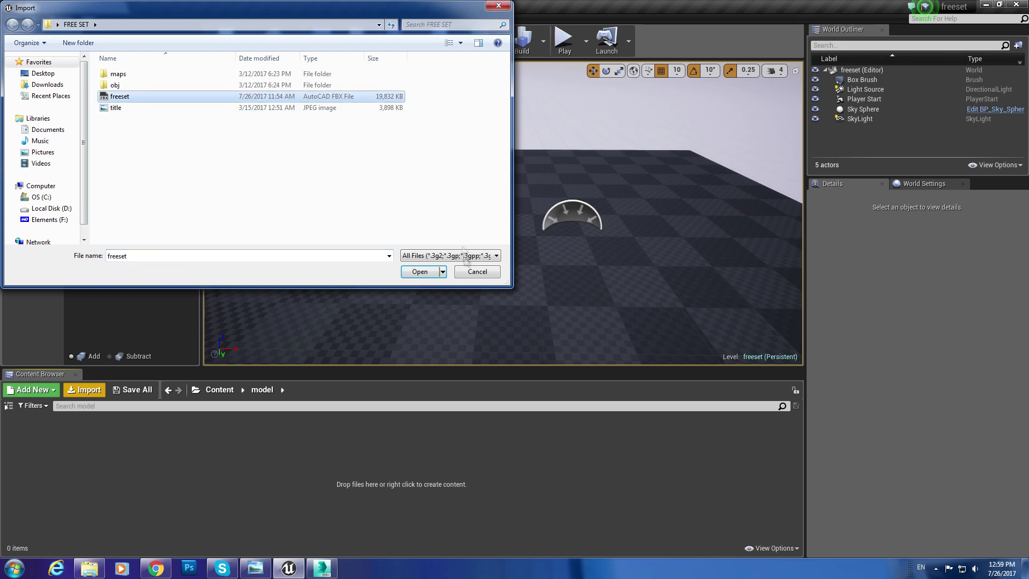
click(423, 272)
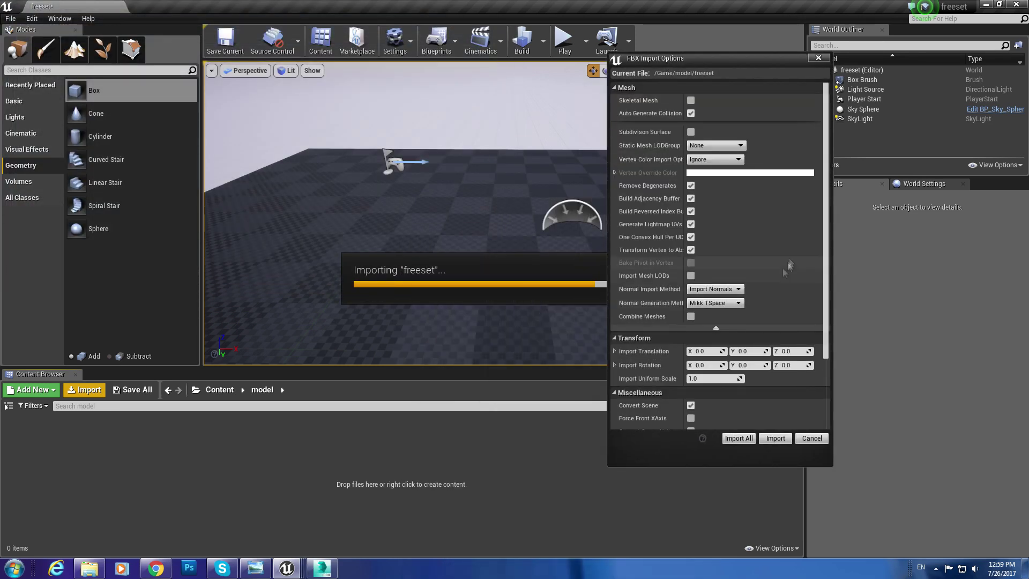
scroll(825, 192, down, 2)
scroll(825, 191, down, 1)
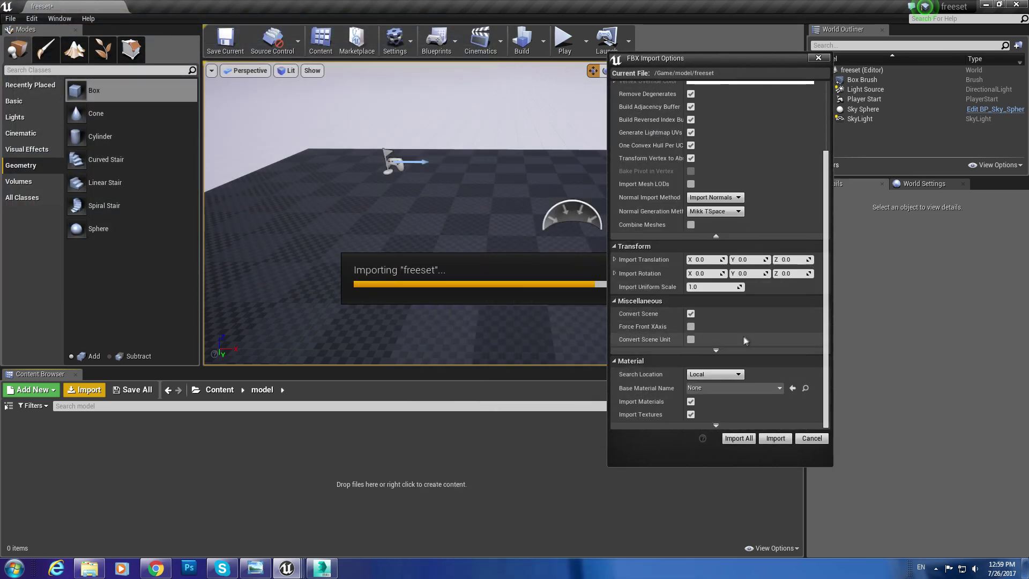
click(738, 438)
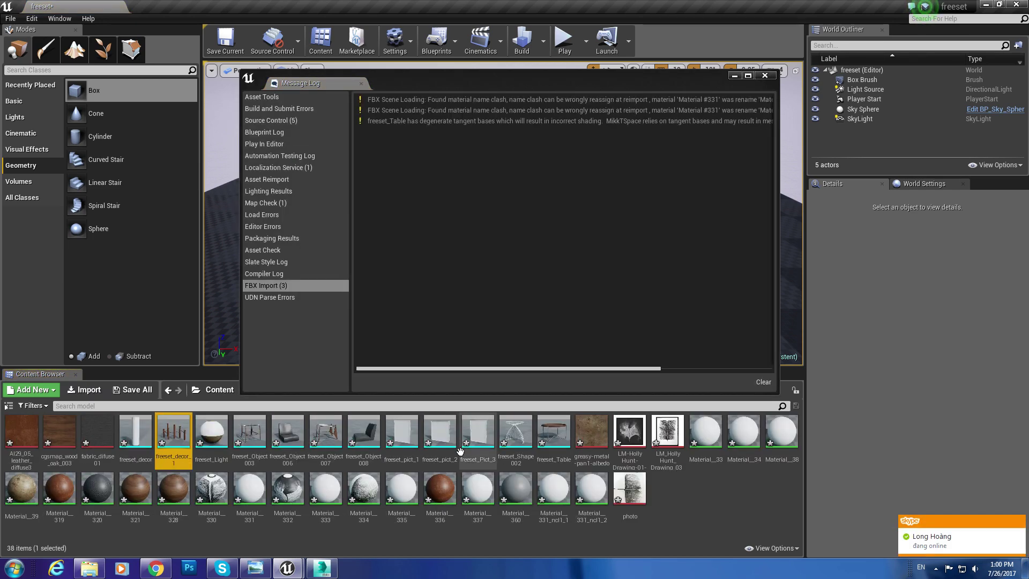
Create a mesh folder and move the 12 freeset meshes into it.
click(766, 76)
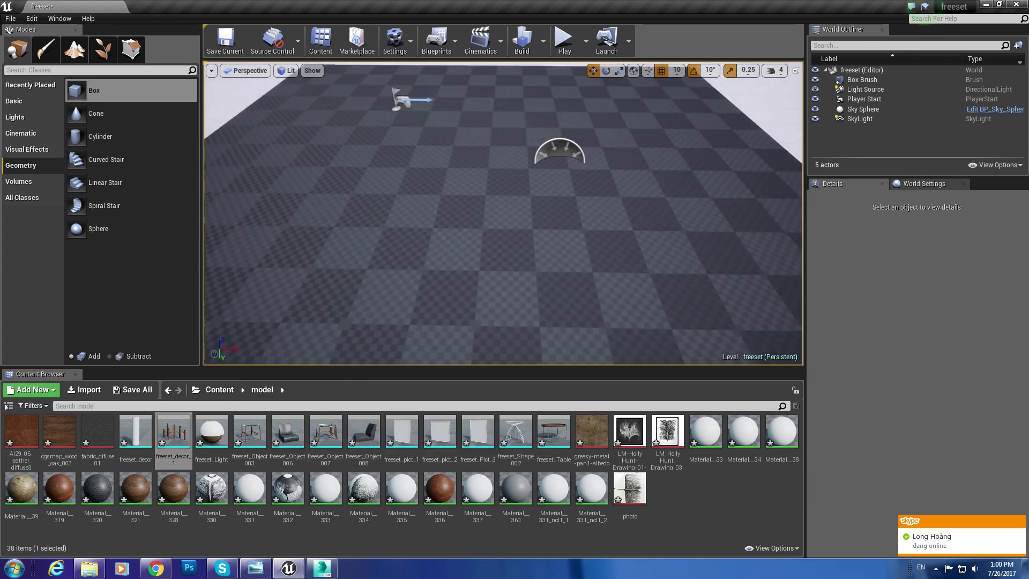
click(136, 432)
shift+click(564, 432)
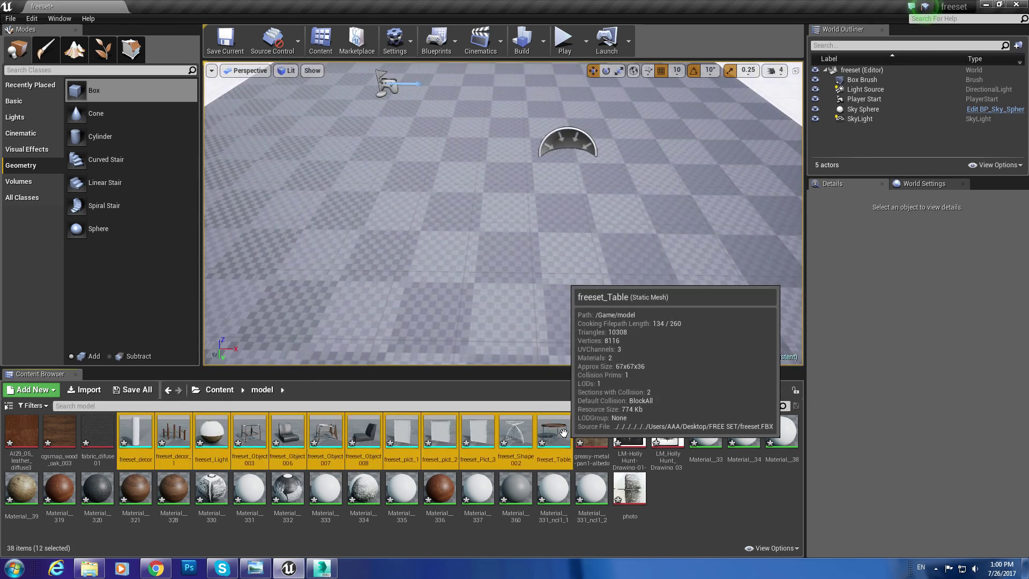
right_click(381, 535)
click(430, 239)
text(mesh)
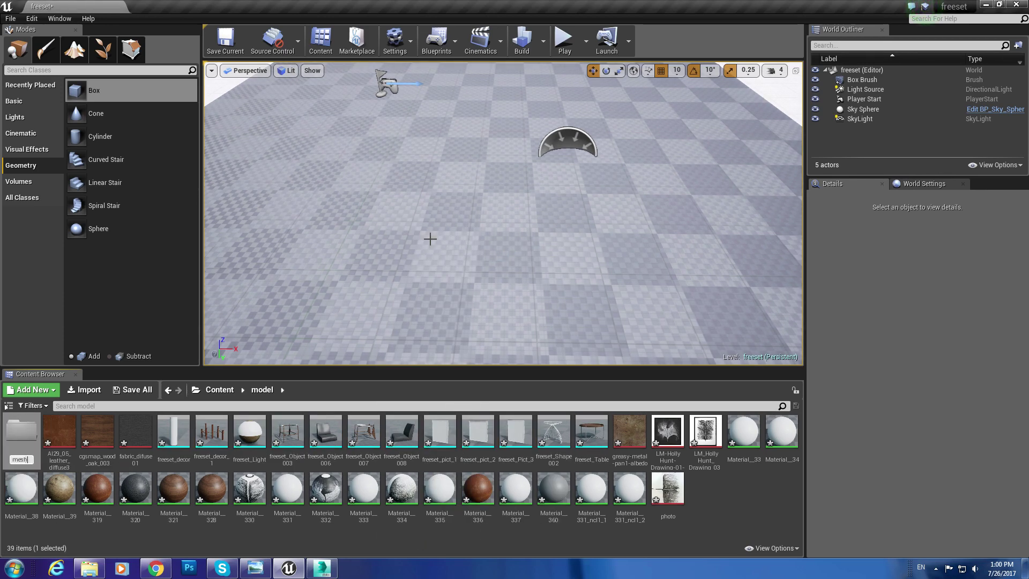
key(Return)
click(136, 431)
shift+click(553, 431)
drag(554, 432, 660, 483)
click(692, 510)
Create a texture folder and move the texture assets into it.
right_click(436, 503)
click(472, 199)
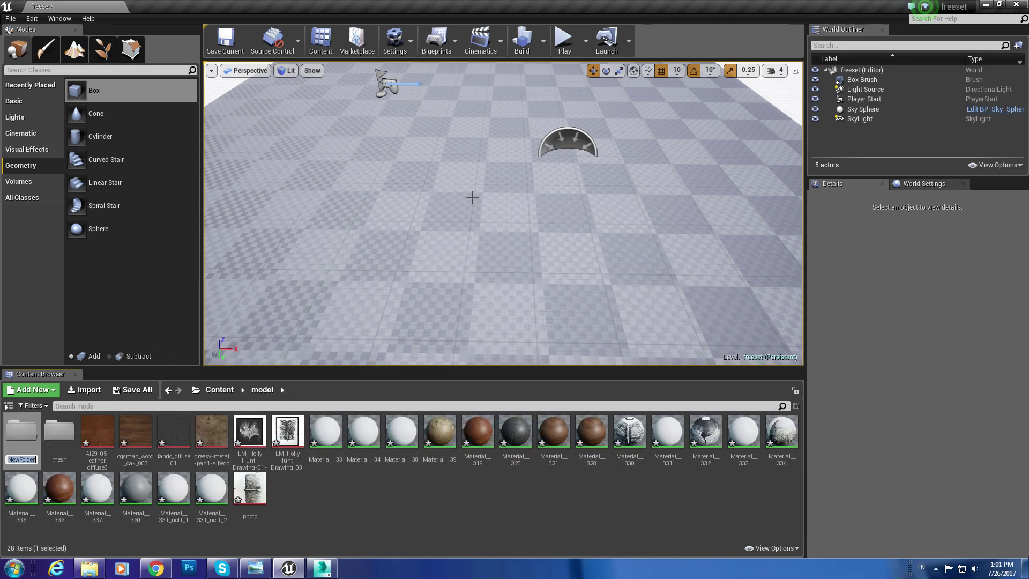
text(texture)
key(Return)
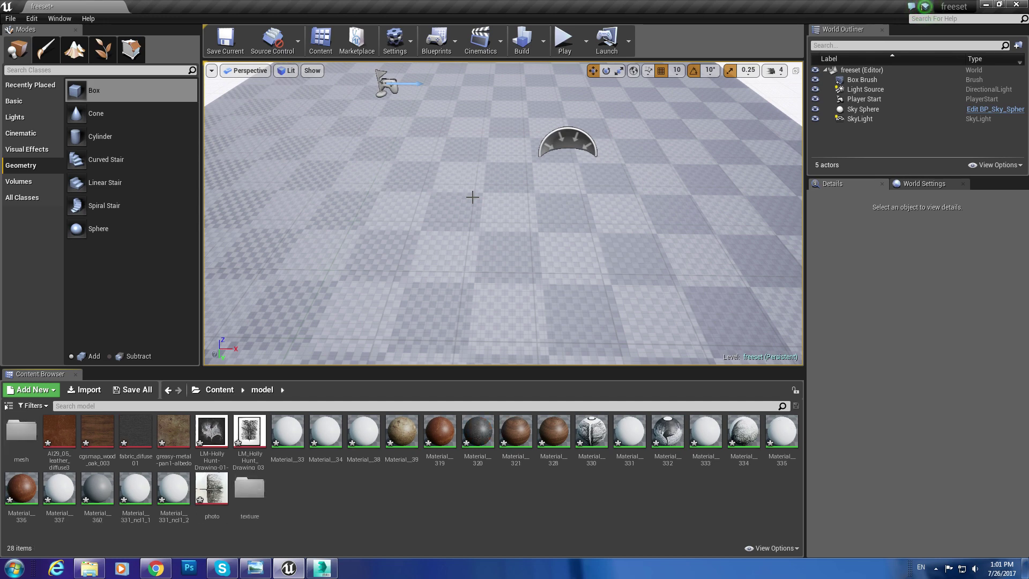
click(59, 431)
shift+click(249, 431)
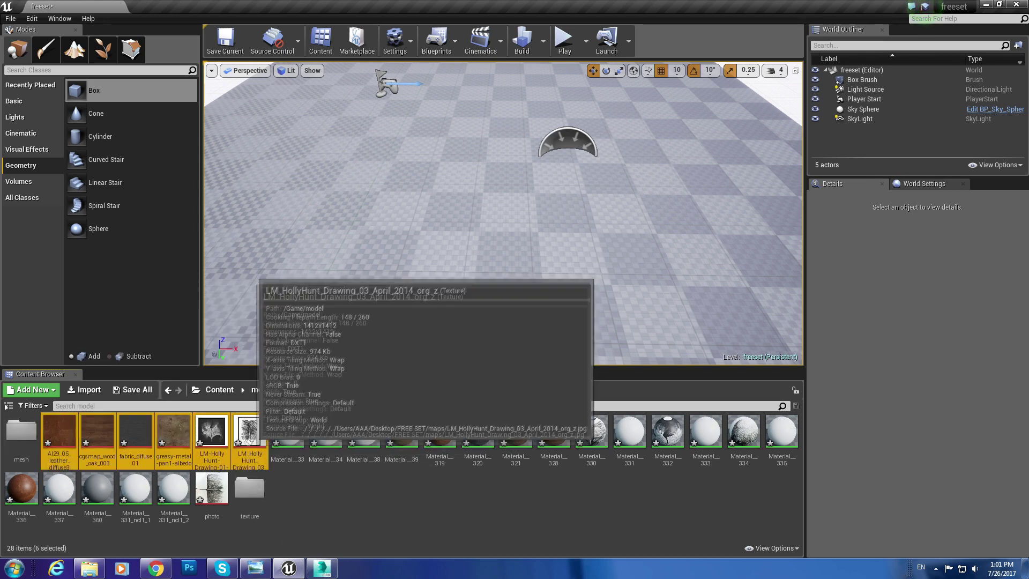
ctrl+click(212, 488)
drag(250, 434, 250, 485)
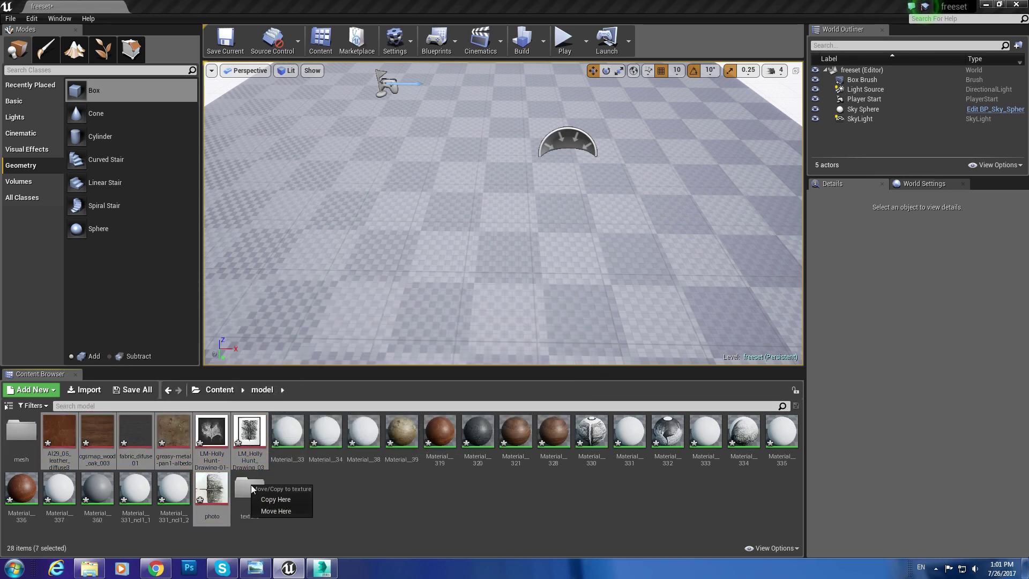
click(276, 512)
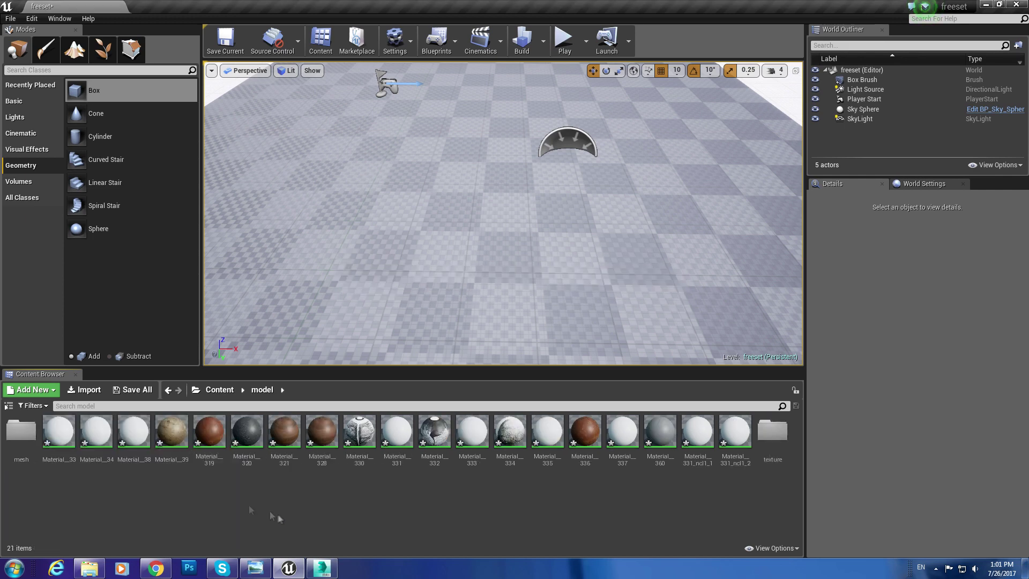
Create a material folder and move all loose material assets into it.
right_click(205, 497)
click(246, 200)
text(mate)
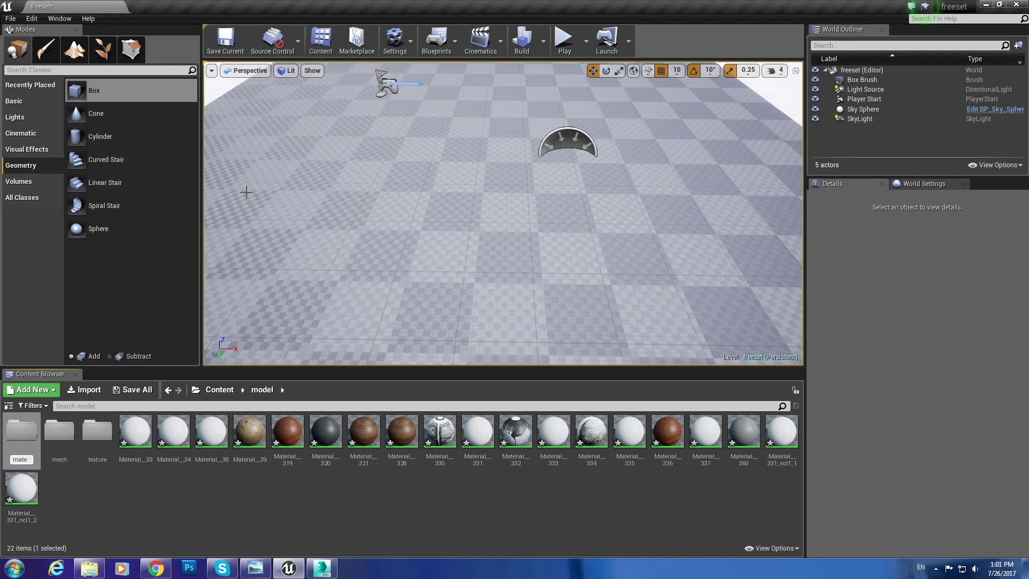
text(rial)
key(Return)
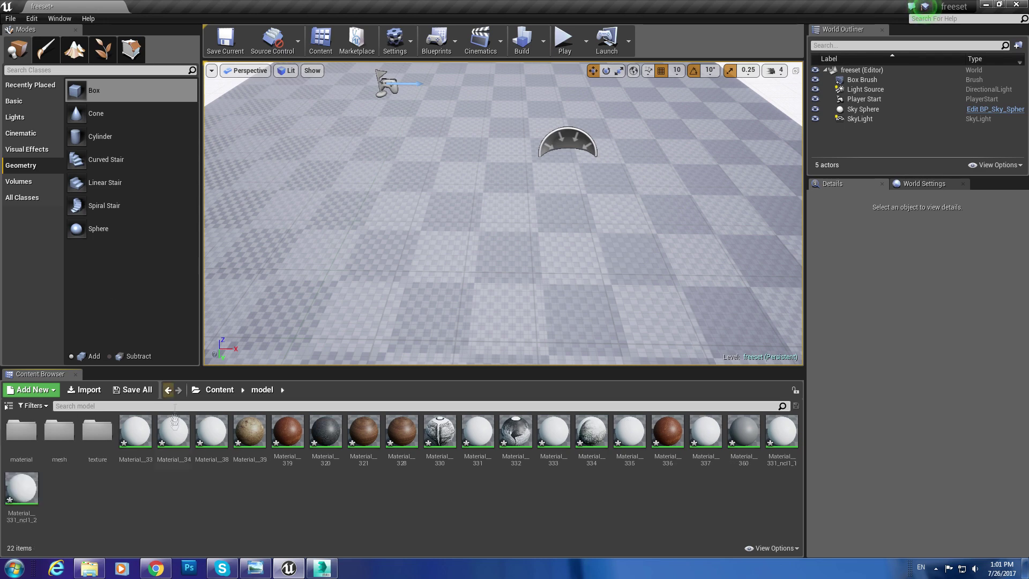
shift+click(26, 488)
drag(26, 488, 23, 443)
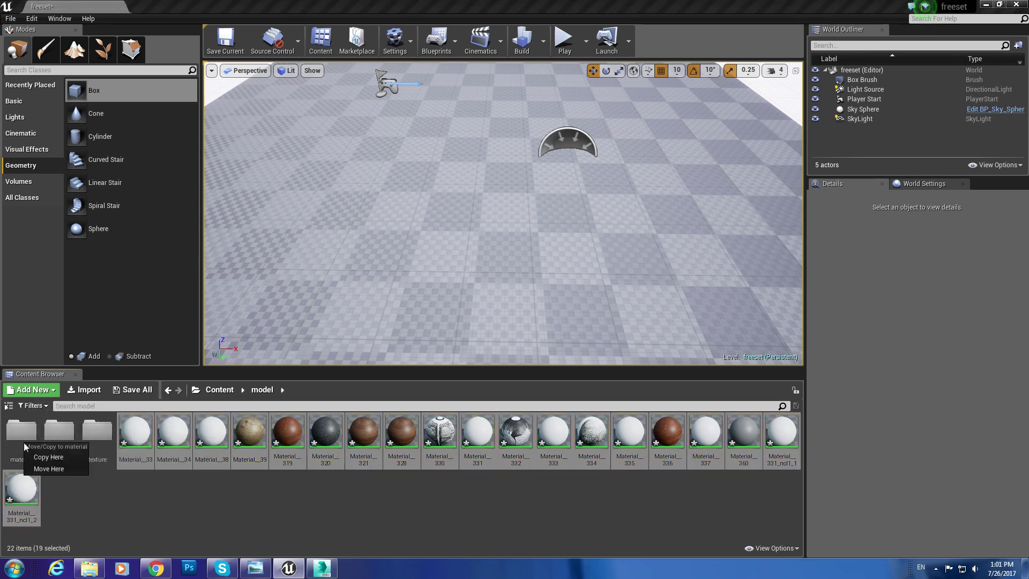
click(48, 468)
double_click(59, 432)
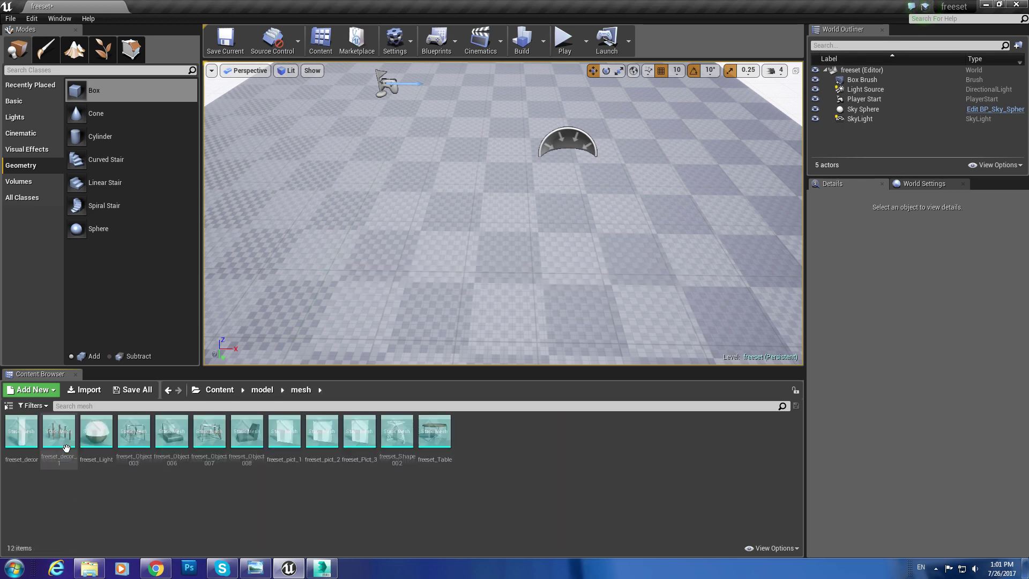
Place all 12 mesh assets in the level at location 0,0,0 and frame them.
click(27, 431)
shift+click(435, 431)
mouse_move(359, 431)
mouse_down()
mouse_move(477, 170)
mouse_move(483, 235)
mouse_up()
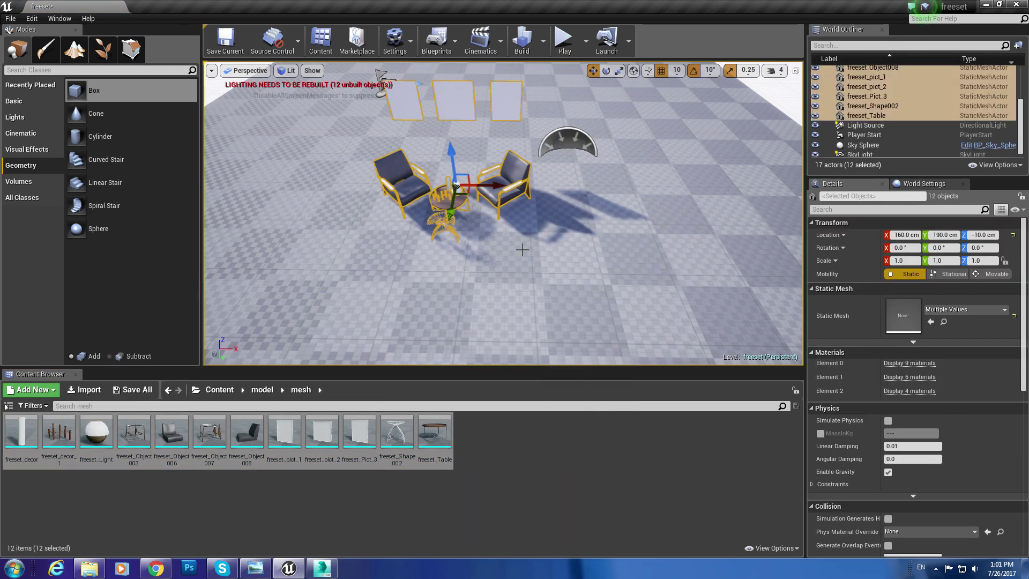
scroll(483, 236, up, 2)
scroll(483, 236, up, 2)
scroll(483, 235, up, 2)
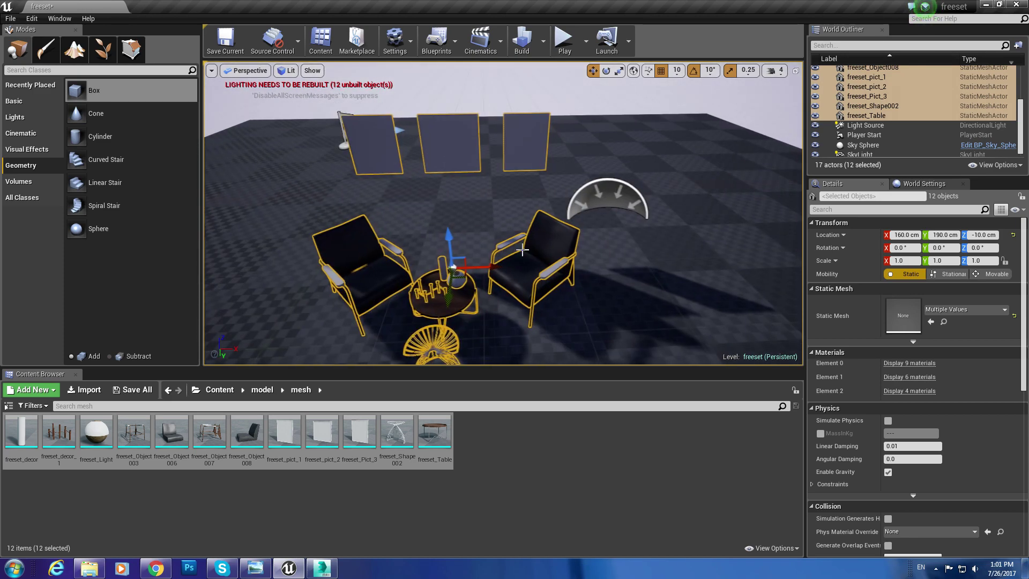
text(0)
key(Tab)
text(0)
key(Tab)
text(0)
key(Return)
key(f)
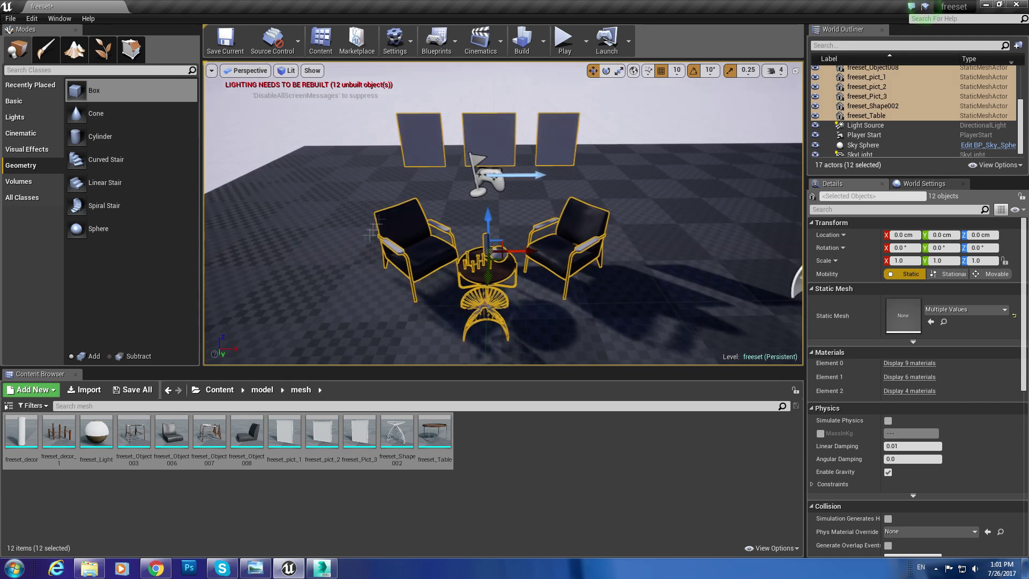
Apply Material_330, 332 and 334 to the three pictures and add a box brush.
click(262, 389)
double_click(21, 430)
drag(322, 432, 421, 140)
drag(389, 411, 488, 140)
drag(471, 431, 560, 139)
scroll(537, 156, up, 2)
scroll(537, 157, down, 4)
click(516, 203)
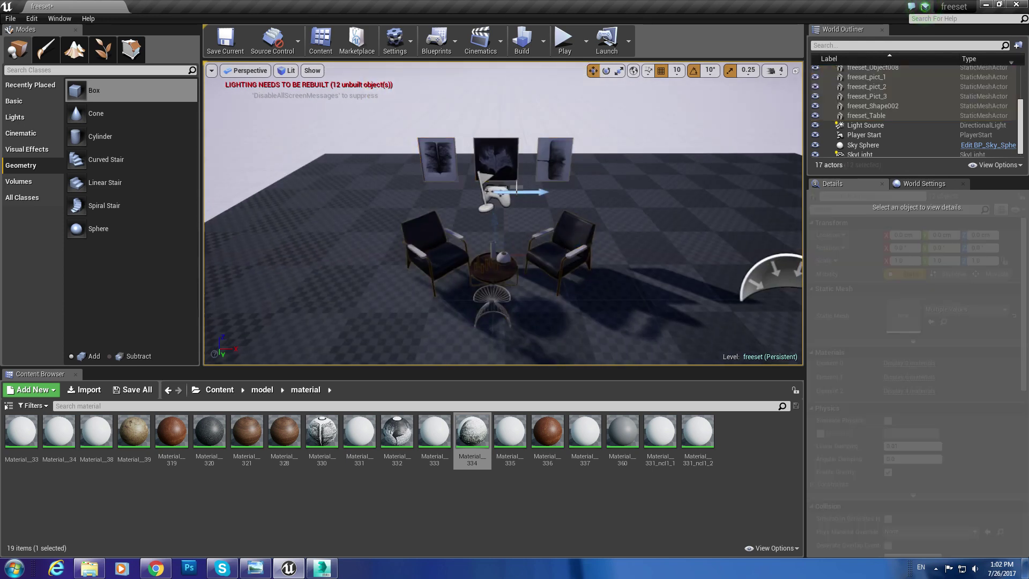
drag(93, 101, 488, 177)
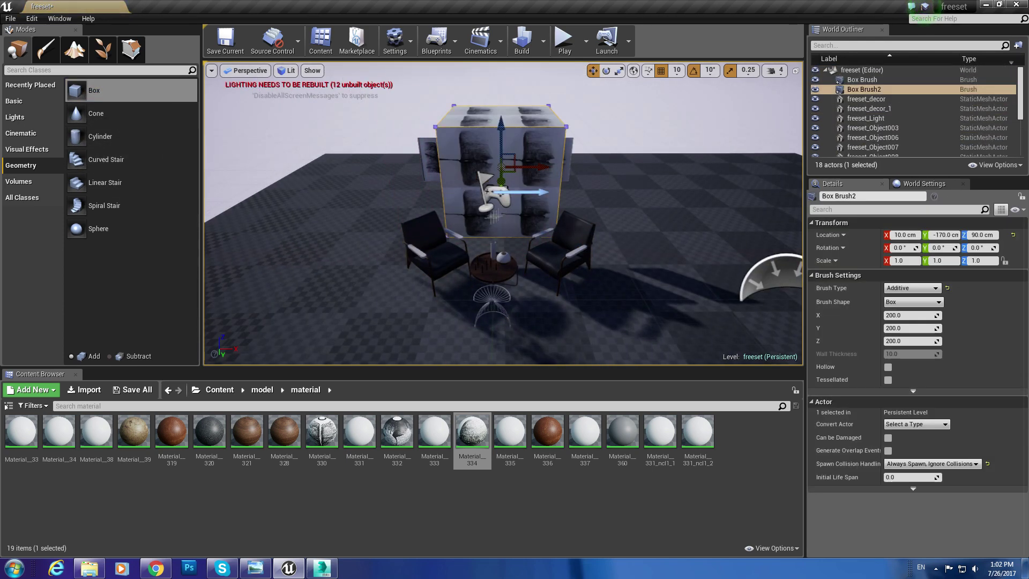
Apply Material_33 to the new box brush's front face.
key(f)
click(913, 391)
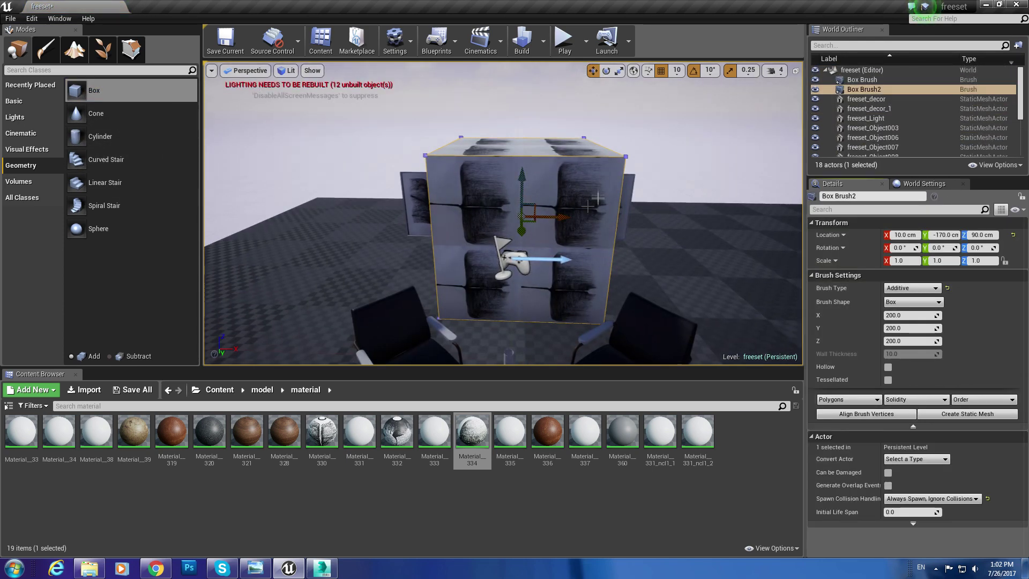
click(590, 187)
click(952, 290)
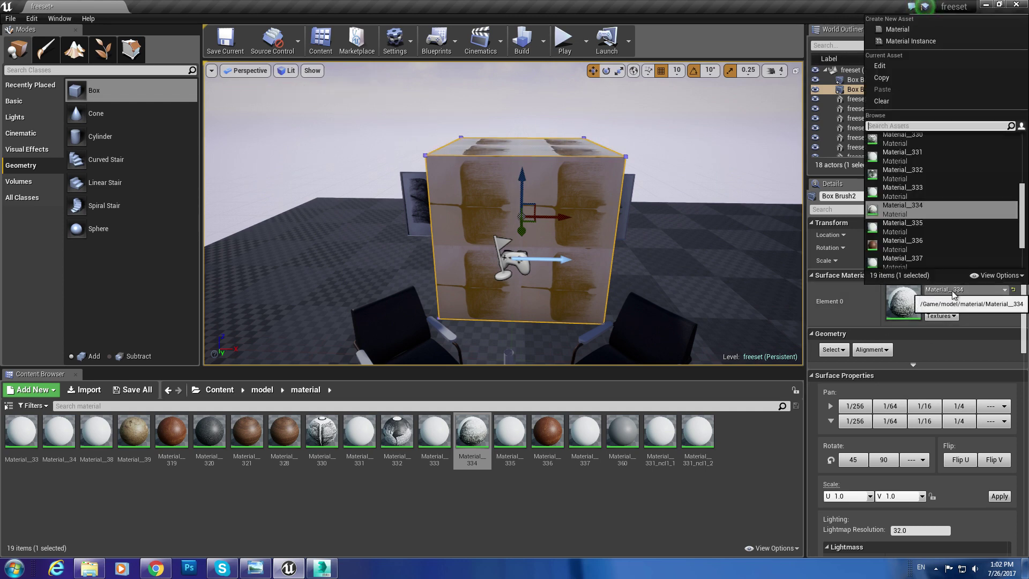
text(w)
key(BackSpace)
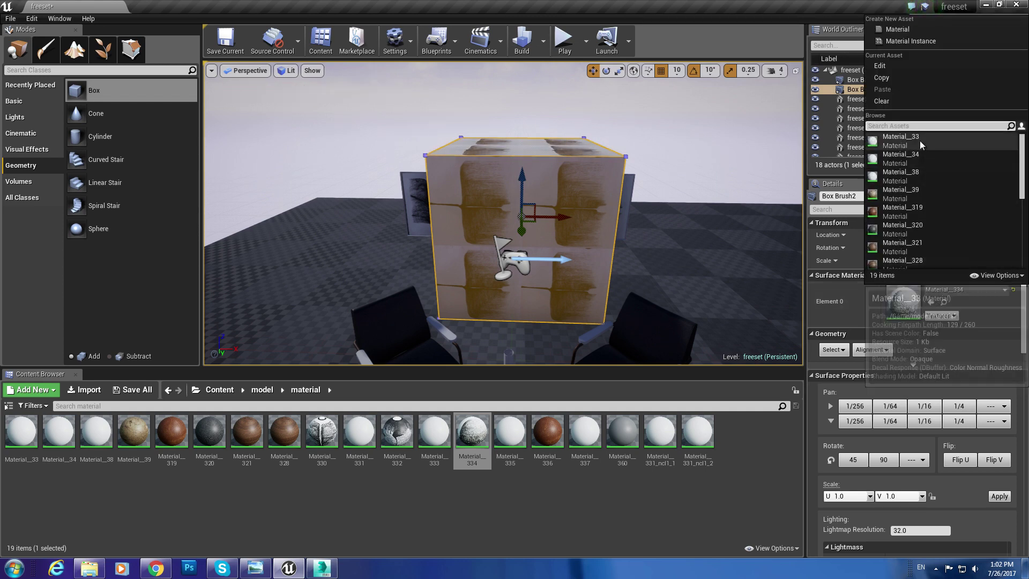
click(920, 140)
Resize the wall brush to about 713 × 17.6 × 379.
right_drag(412, 166, 375, 166)
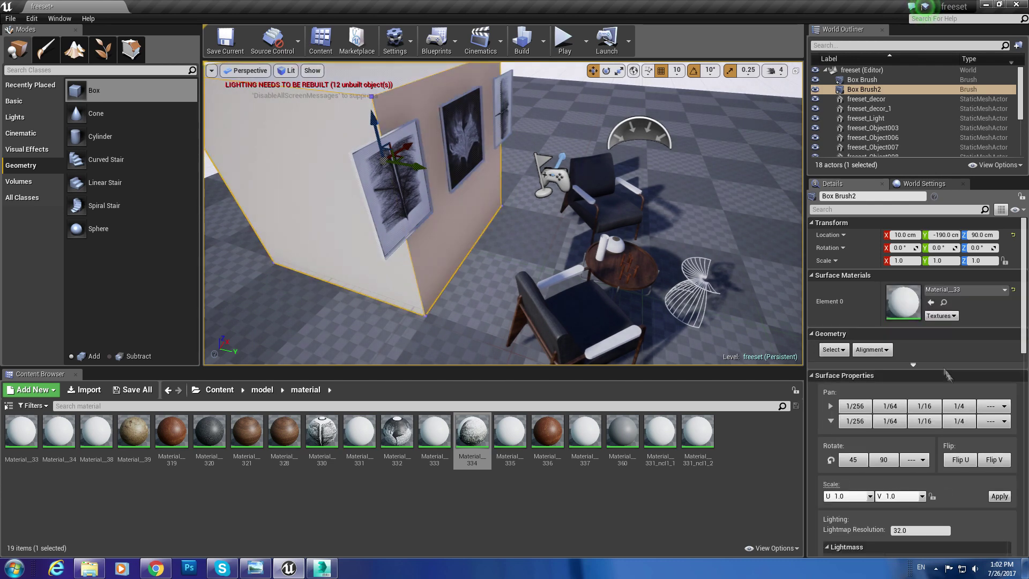
scroll(943, 383, down, 3)
scroll(943, 384, down, 2)
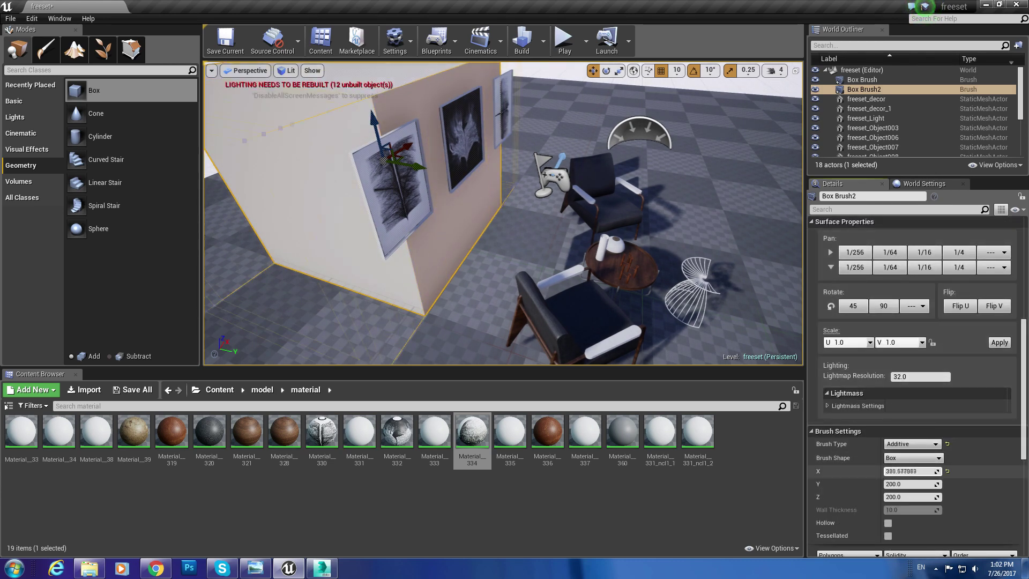
drag(910, 484, 897, 484)
key(f)
mouse_move(514, 214)
alt+mouse_down()
mouse_move(632, 238)
mouse_move(536, 236)
mouse_move(529, 205)
alt+mouse_up()
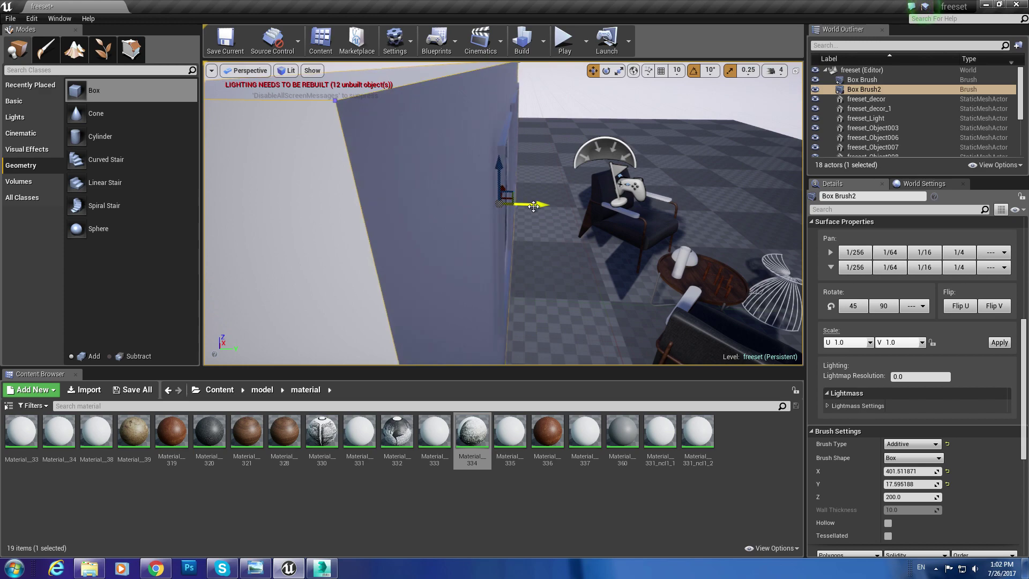
right_drag(534, 207, 557, 192)
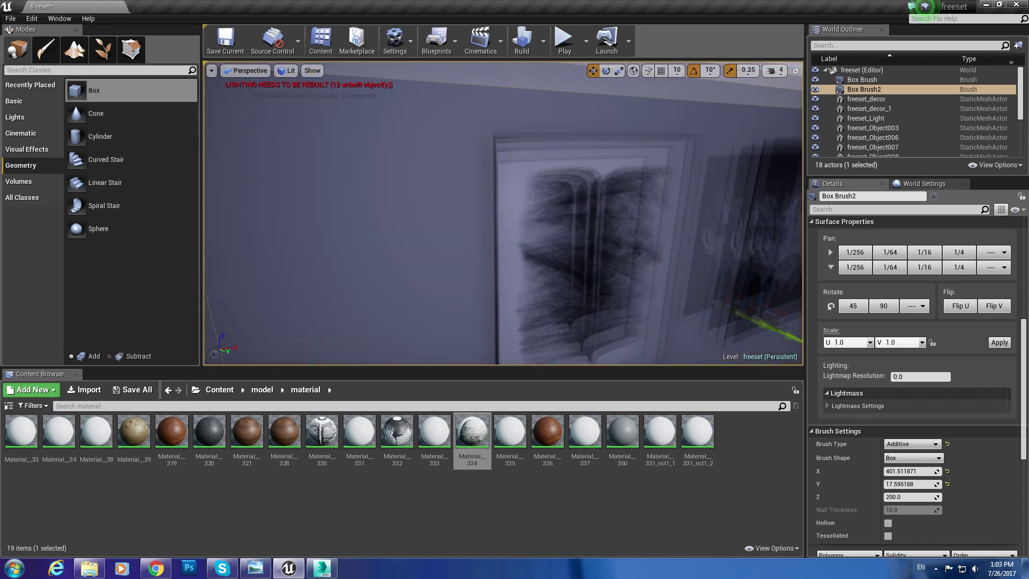
right_drag(557, 193, 557, 193)
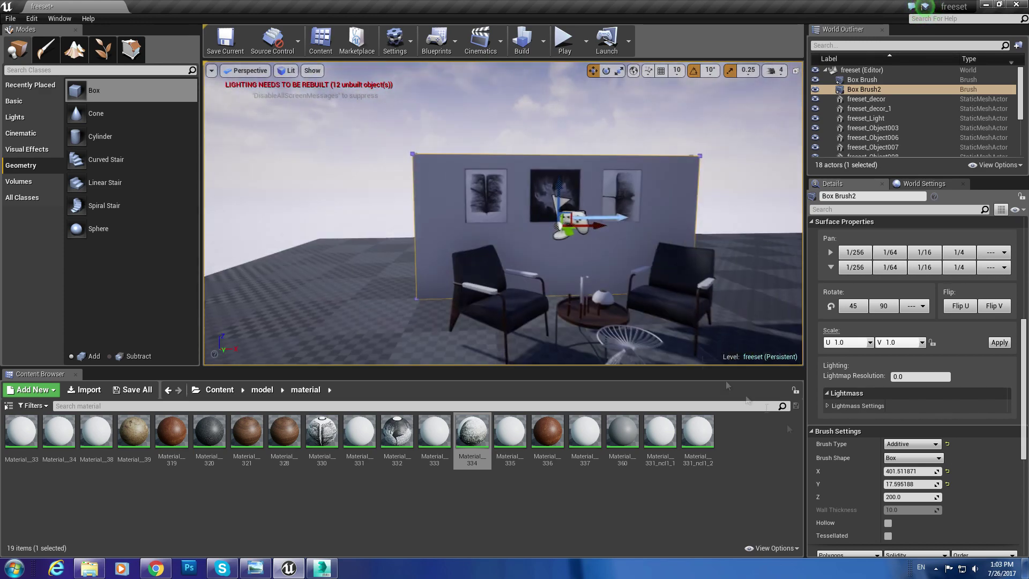
drag(938, 471, 933, 497)
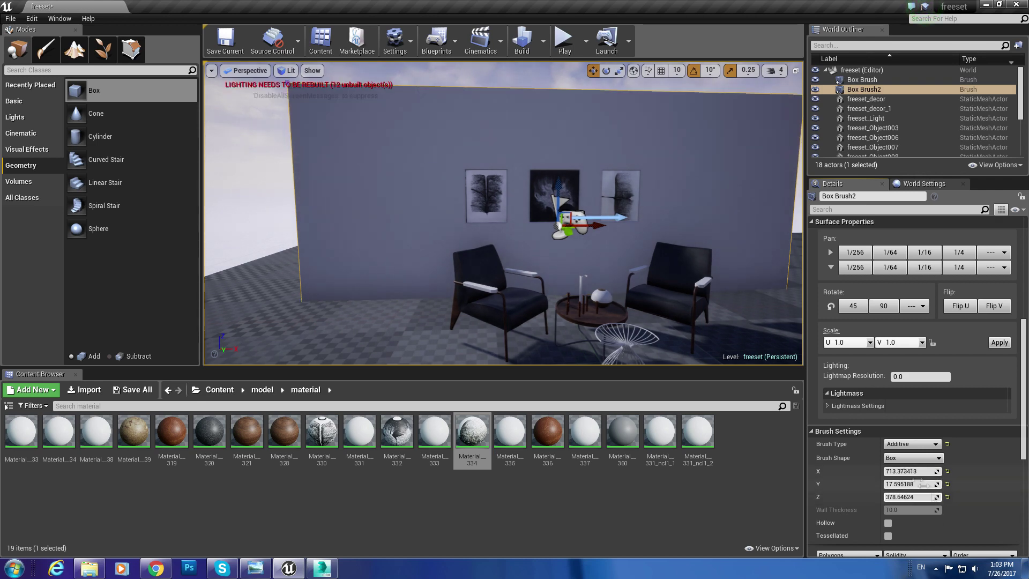
Duplicate the wall brush and raise the copy upward.
right_drag(561, 174, 561, 174)
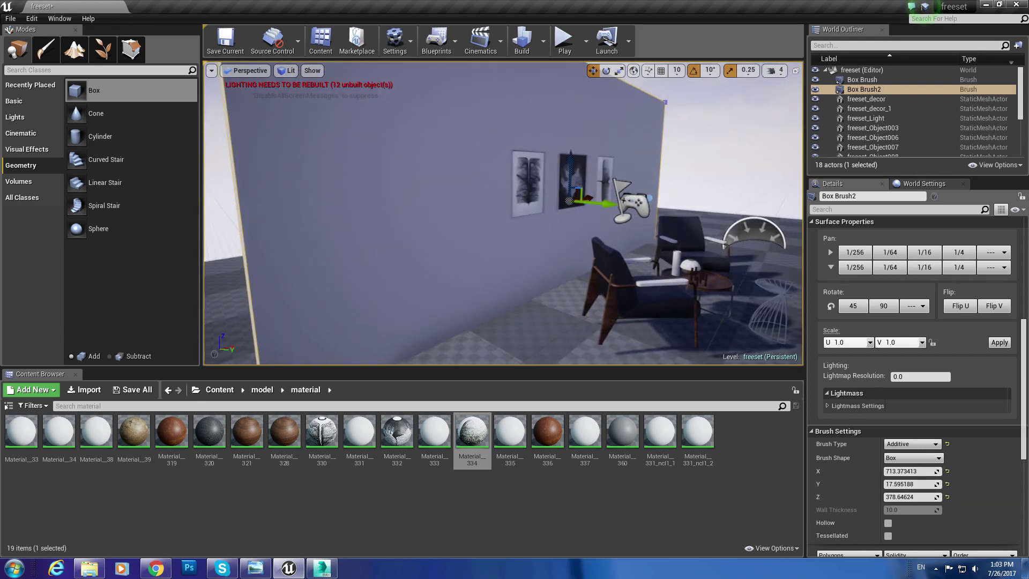
click(735, 320)
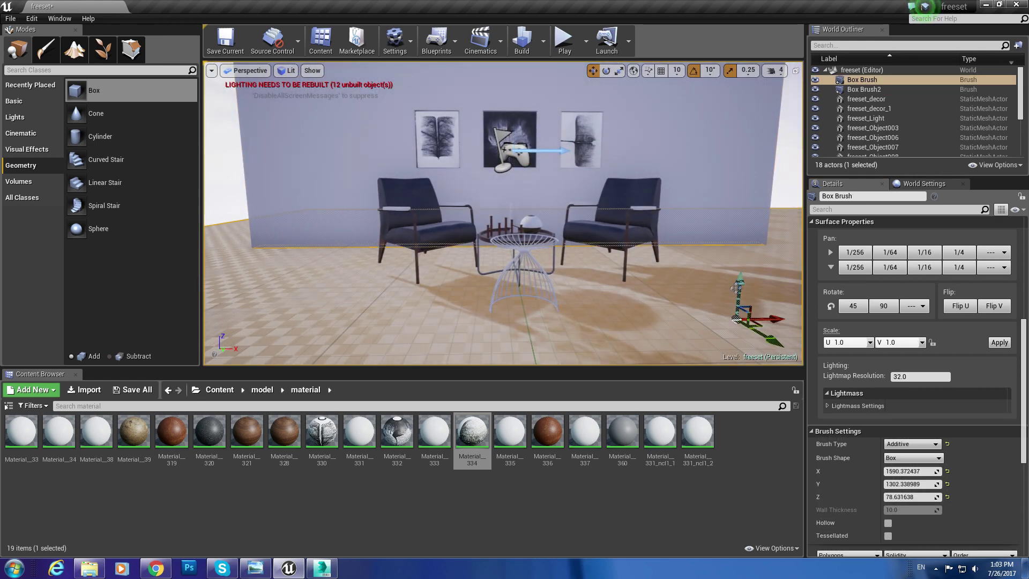
scroll(765, 257, up, 5)
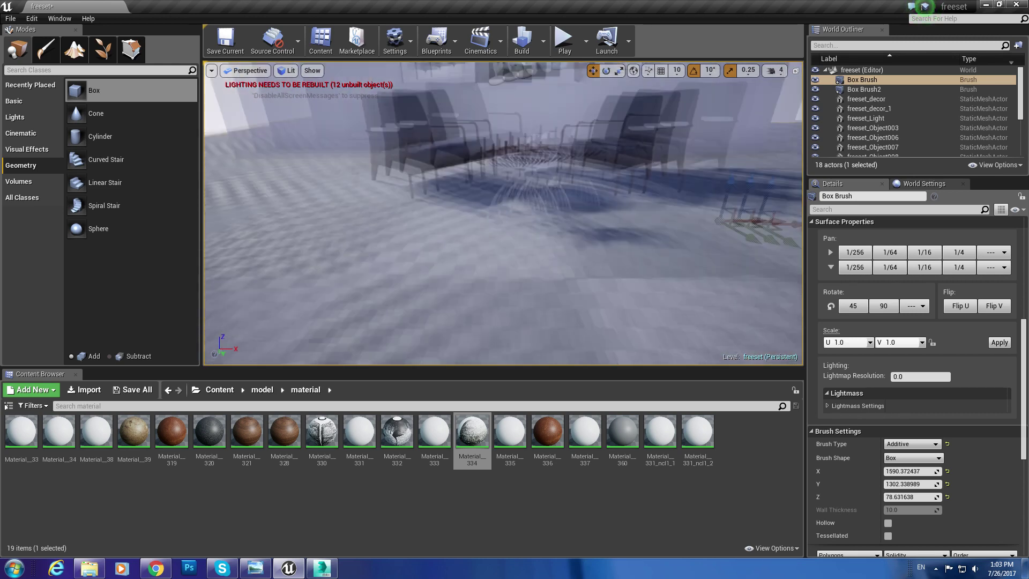
scroll(740, 242, up, 2)
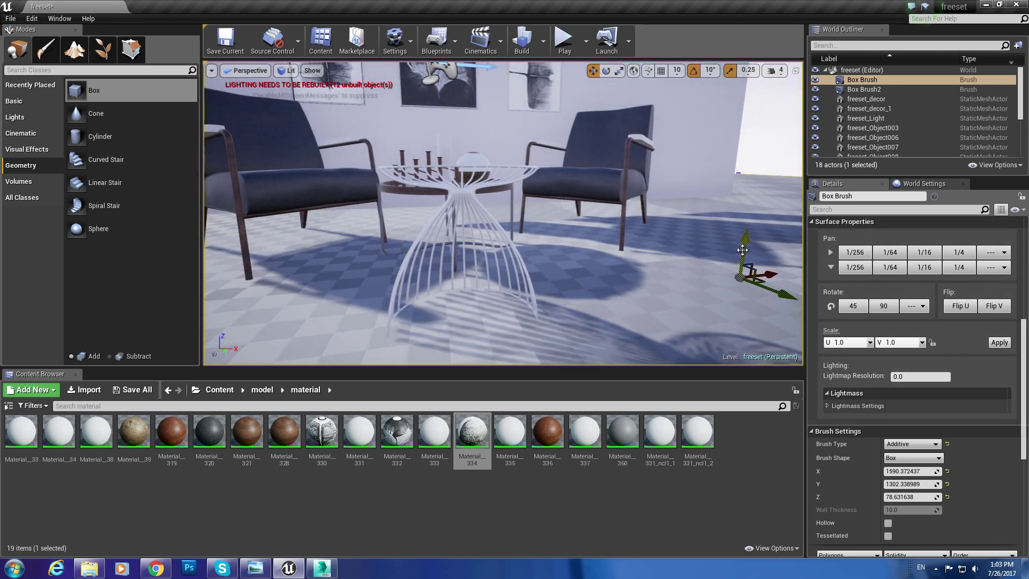
right_drag(744, 249, 745, 248)
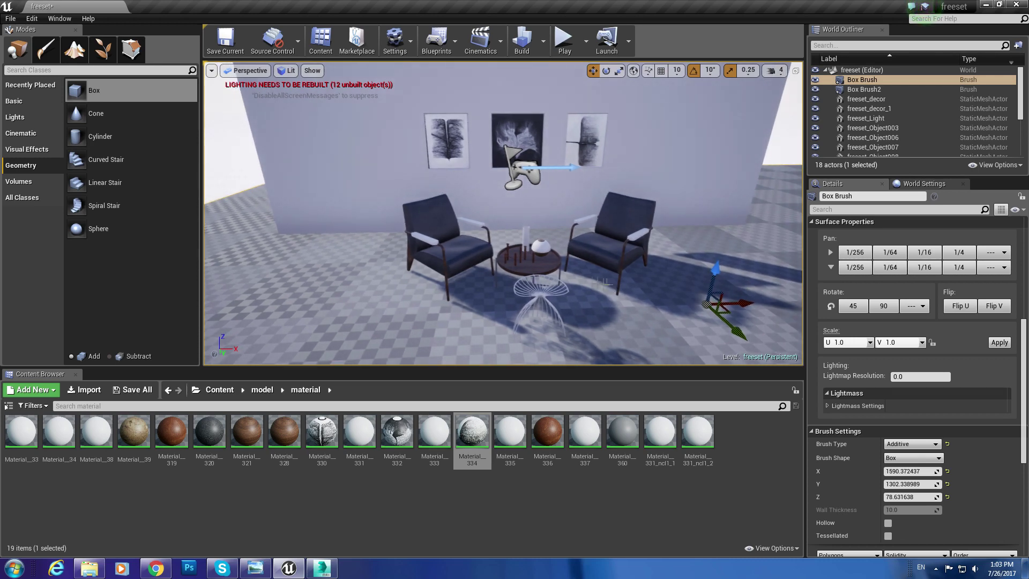
right_drag(430, 187, 430, 187)
click(430, 186)
alt+drag(527, 186, 536, 138)
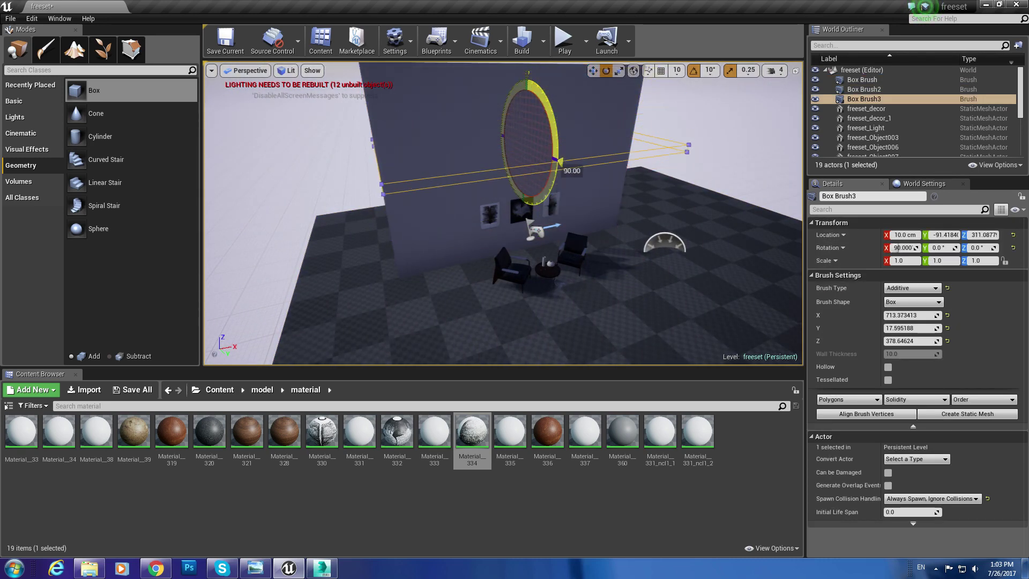
Duplicate the raised wall as a new brush and slide it along X.
key(w)
right_drag(525, 129, 462, 162)
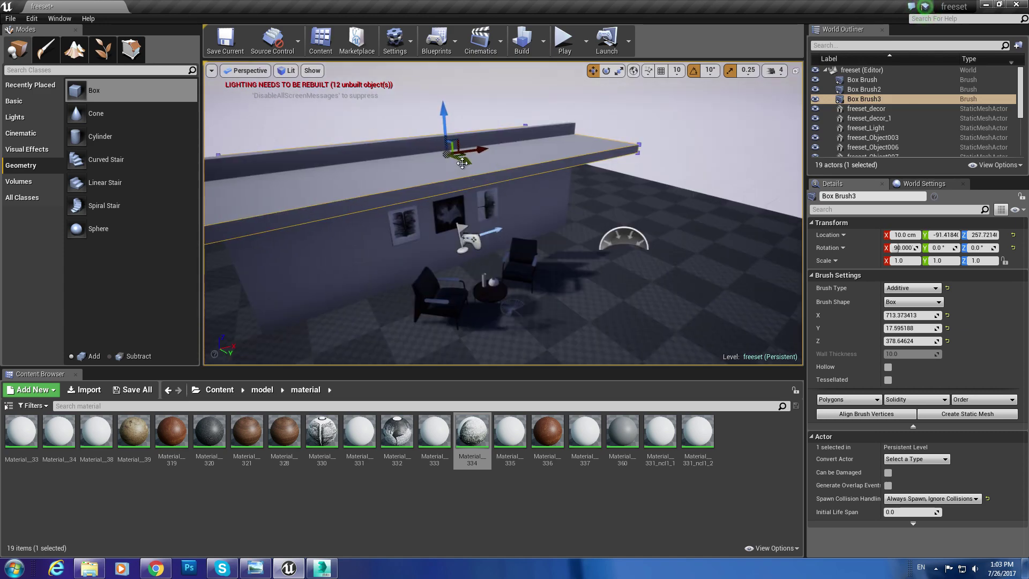
right_drag(522, 220, 523, 257)
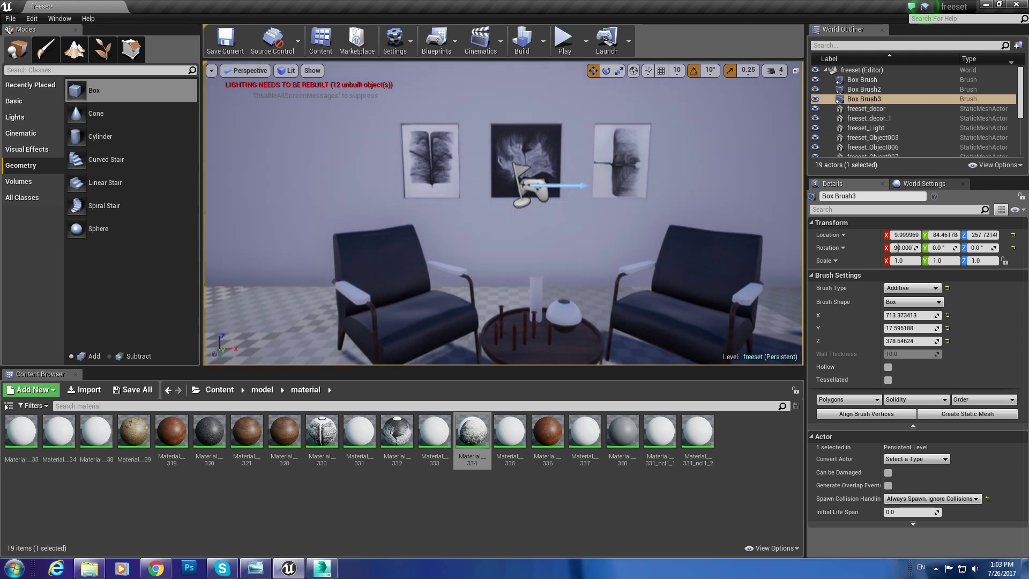
key(ctrl+w)
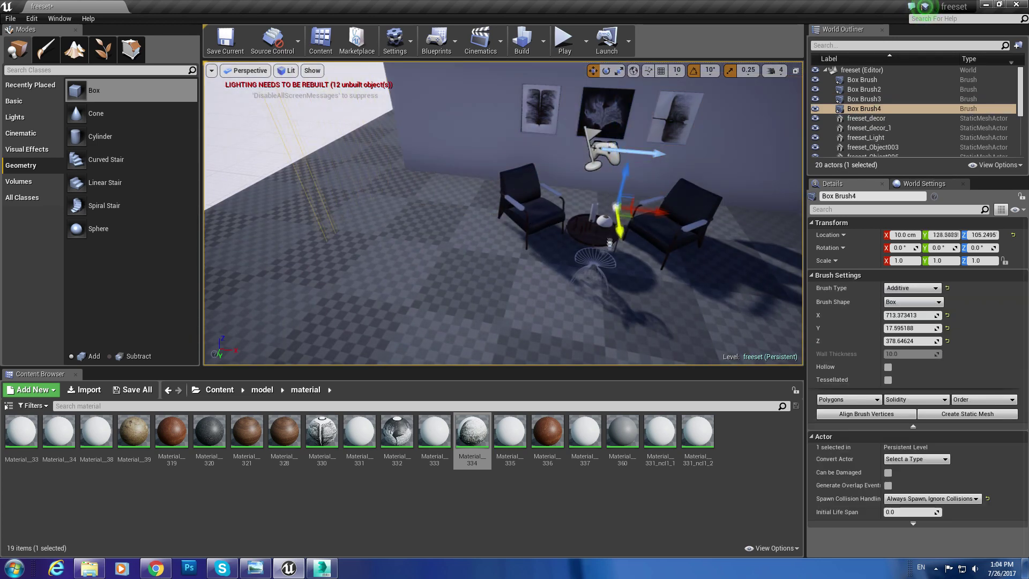
key(e)
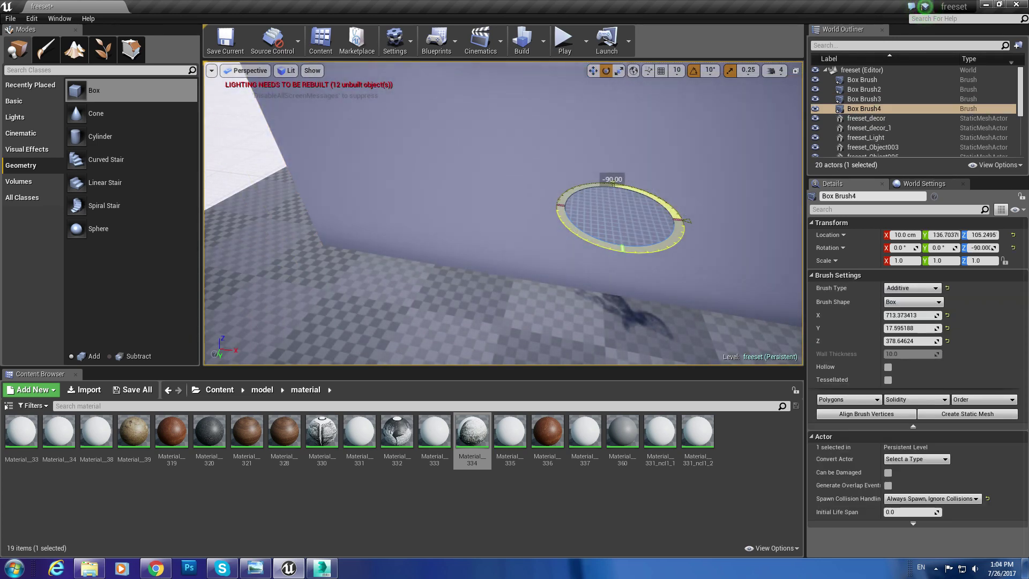
key(w)
scroll(503, 214, down, 5)
shift+drag(422, 197, 458, 220)
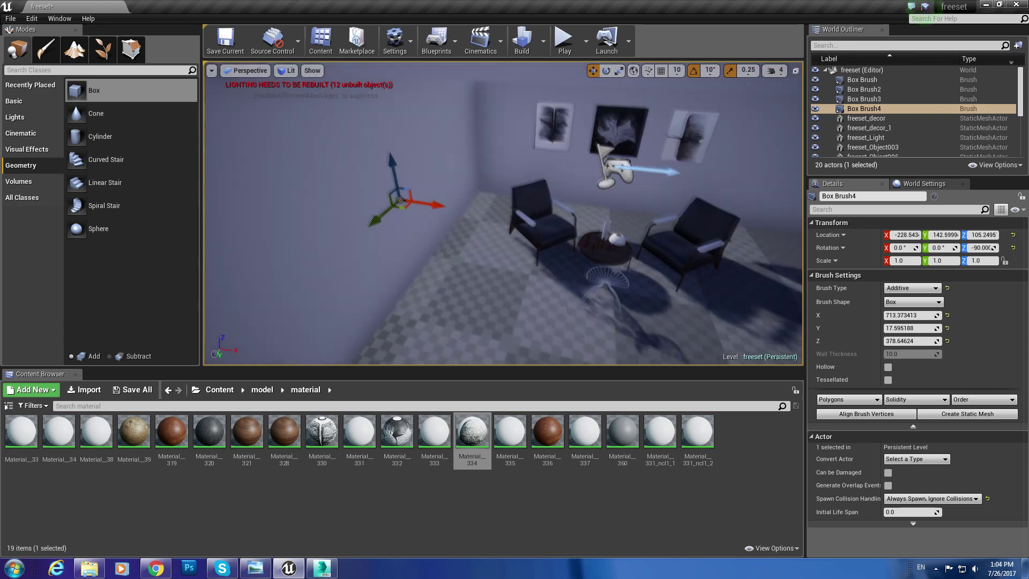
scroll(504, 215, up, 10)
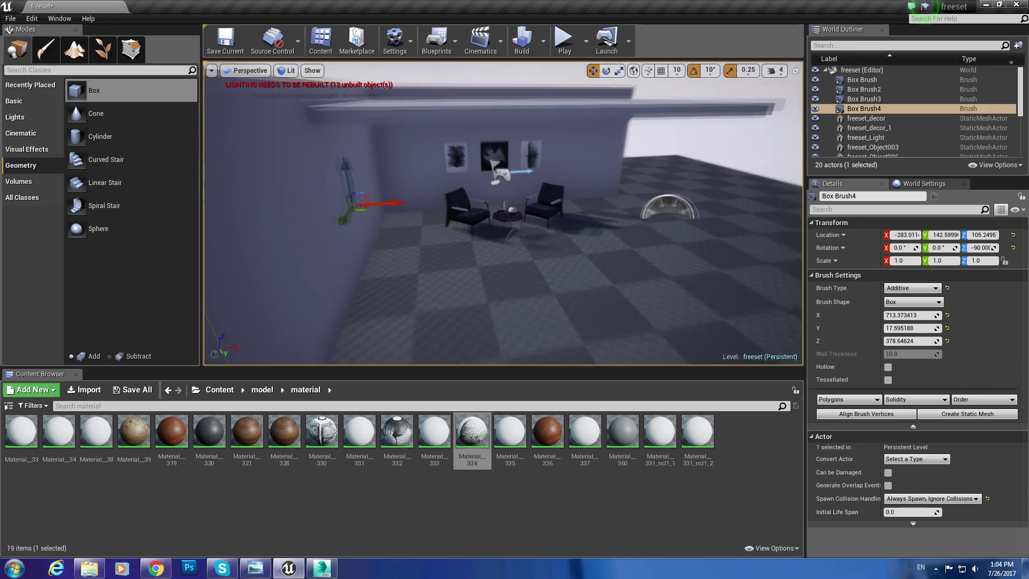
scroll(504, 214, down, 5)
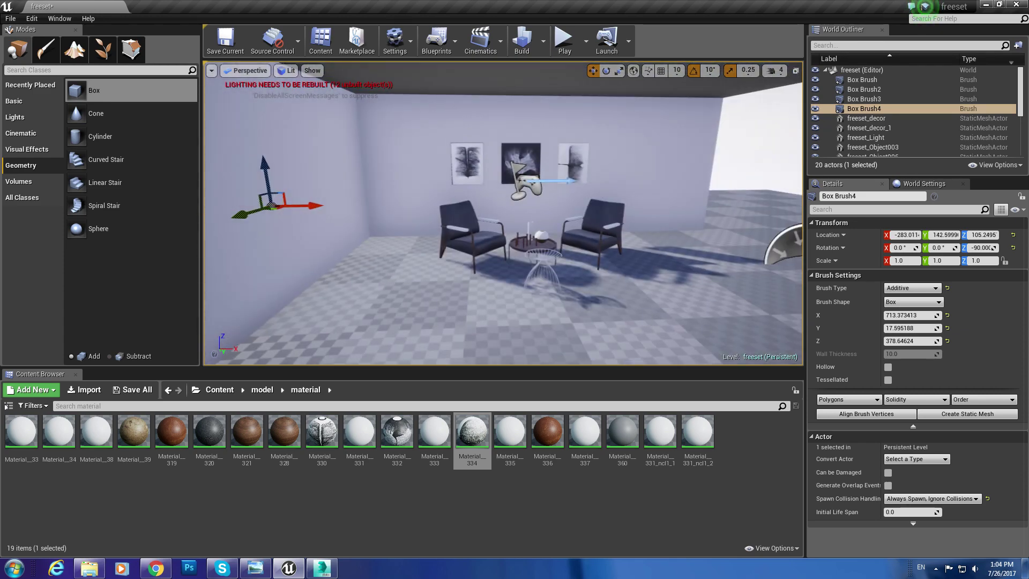
Duplicate another wall brush and slide it along X.
alt+drag(313, 208, 657, 247)
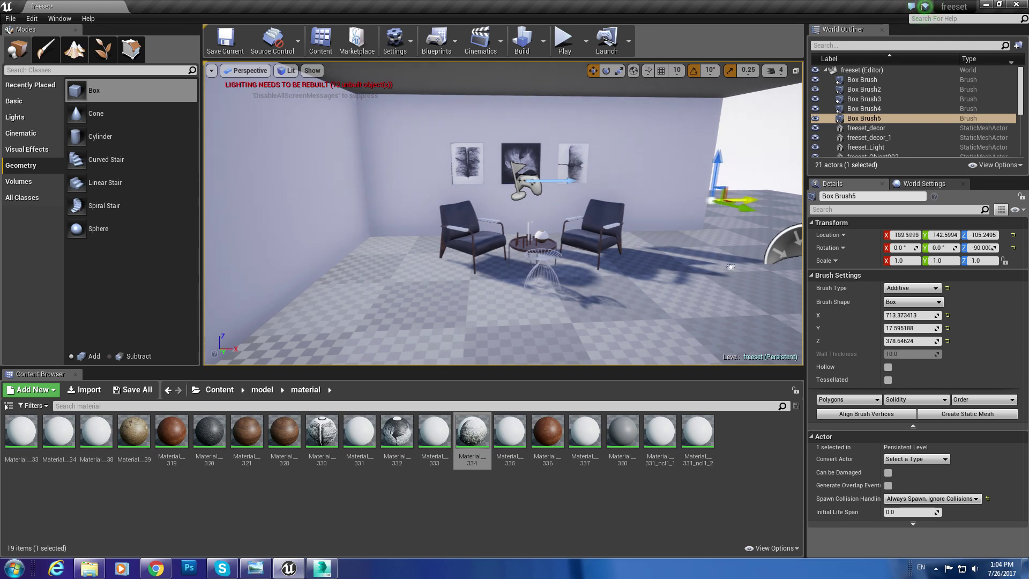
right_drag(733, 265, 614, 237)
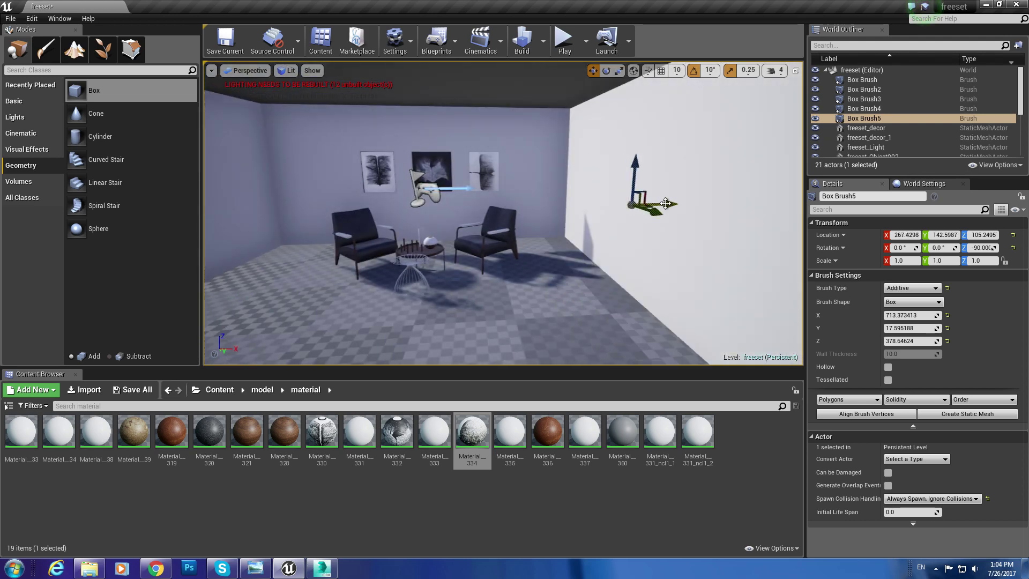
scroll(585, 255, down, 5)
scroll(585, 255, up, 5)
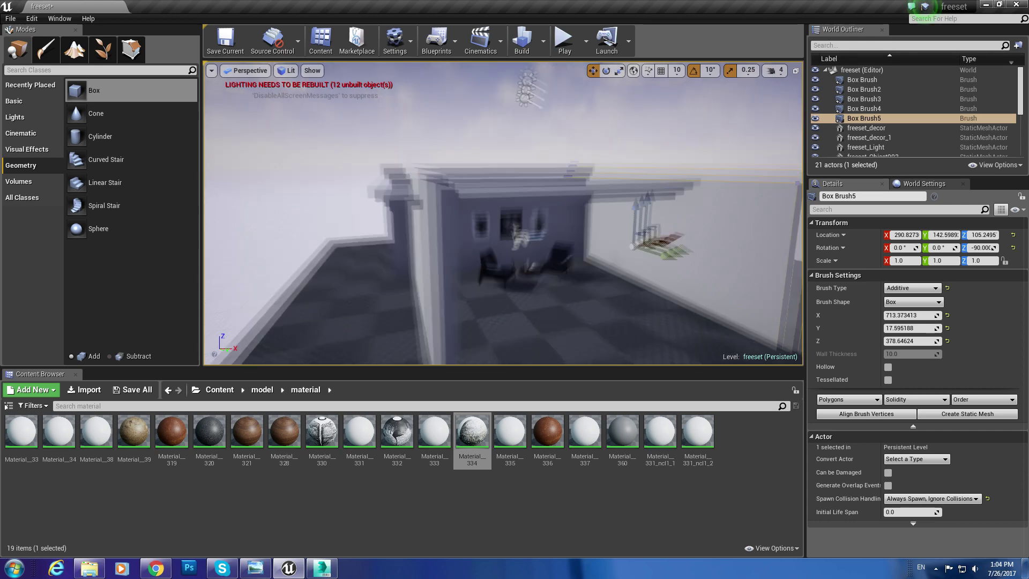
Create another wall brush from the left wall and move it along Y.
right_drag(302, 255, 343, 236)
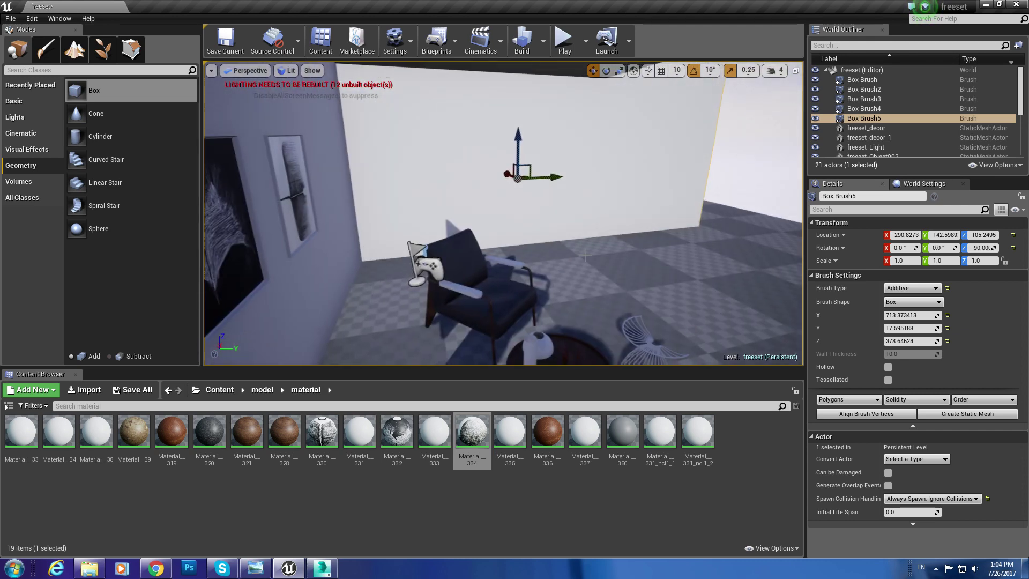
click(301, 255)
alt+drag(257, 289, 568, 255)
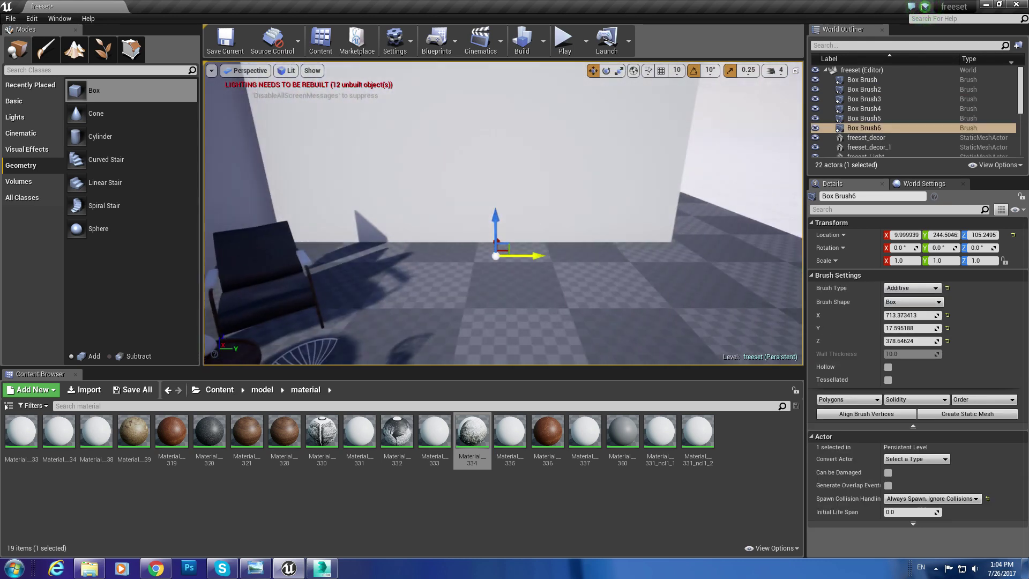
key(f)
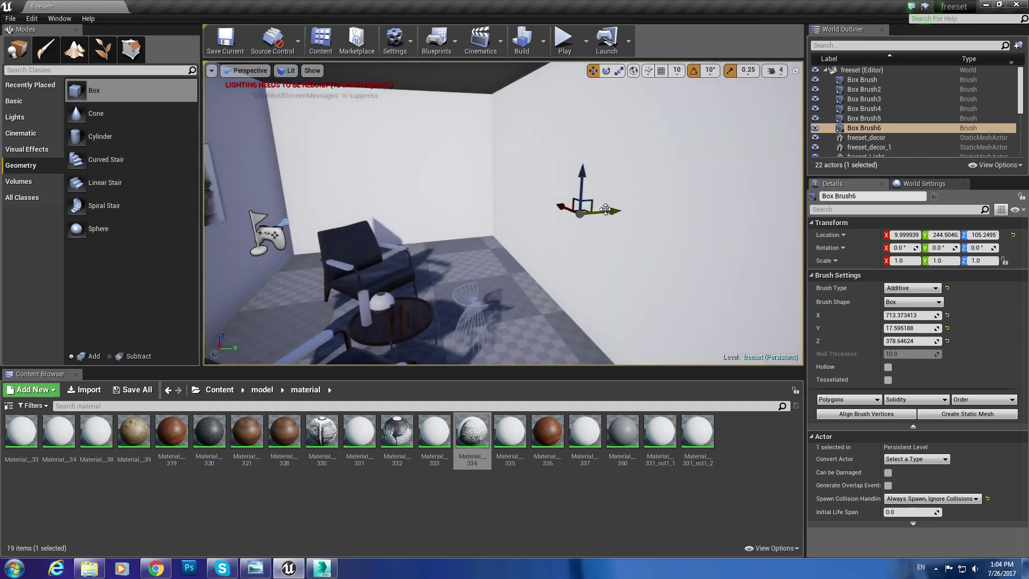
drag(595, 208, 665, 206)
Move the Box Brush6 wall back along Y to close the right side.
right_drag(627, 224, 558, 207)
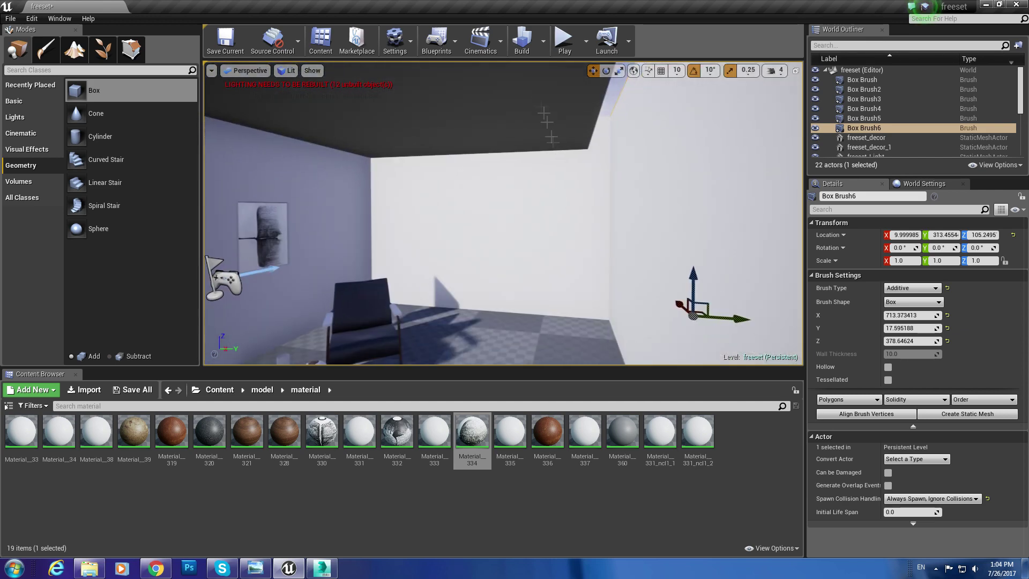
click(389, 96)
right_drag(414, 76, 375, 59)
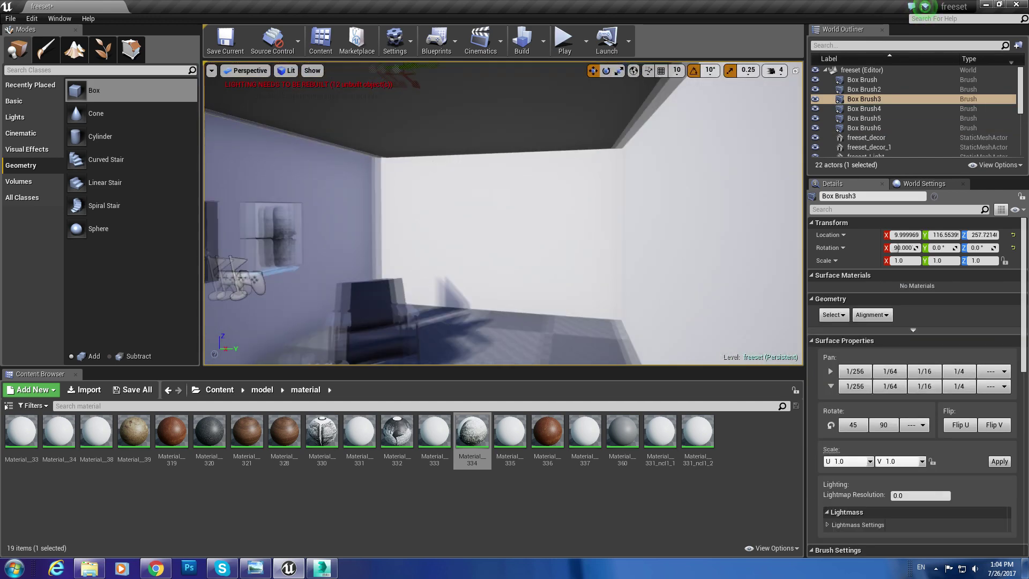
right_drag(599, 171, 691, 246)
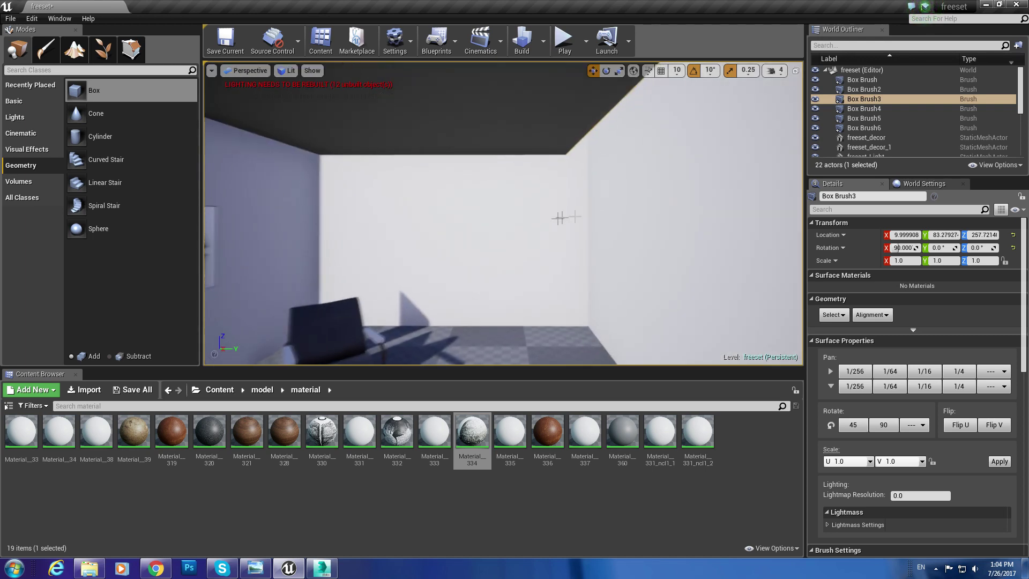
click(691, 246)
drag(787, 324, 736, 325)
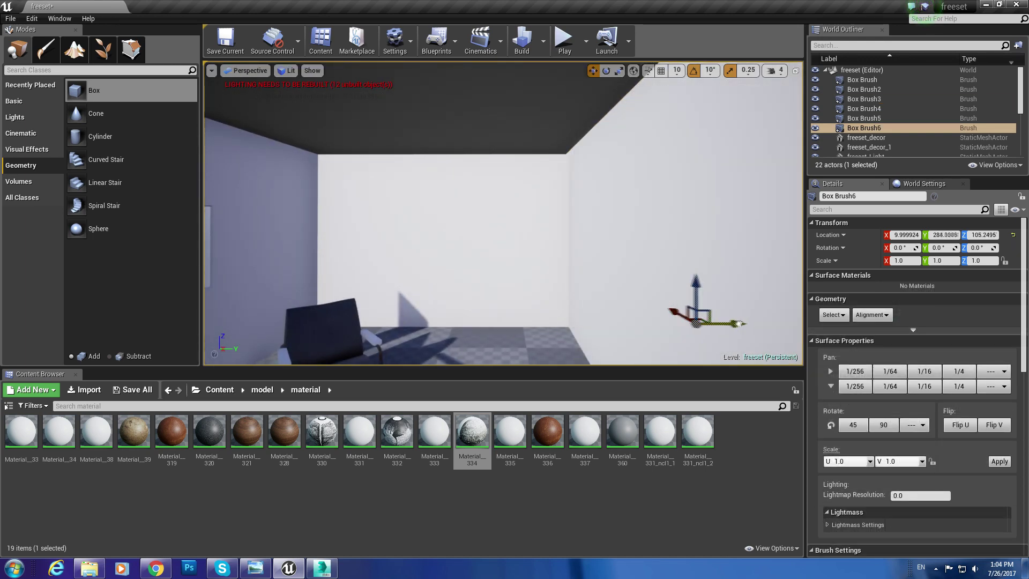
right_drag(498, 277, 499, 276)
click(498, 277)
scroll(498, 277, up, 3)
right_drag(622, 292, 622, 292)
Duplicate the wall as Box Brush7, sized about 118 wide and 121 tall.
alt+drag(628, 306, 616, 310)
key(f)
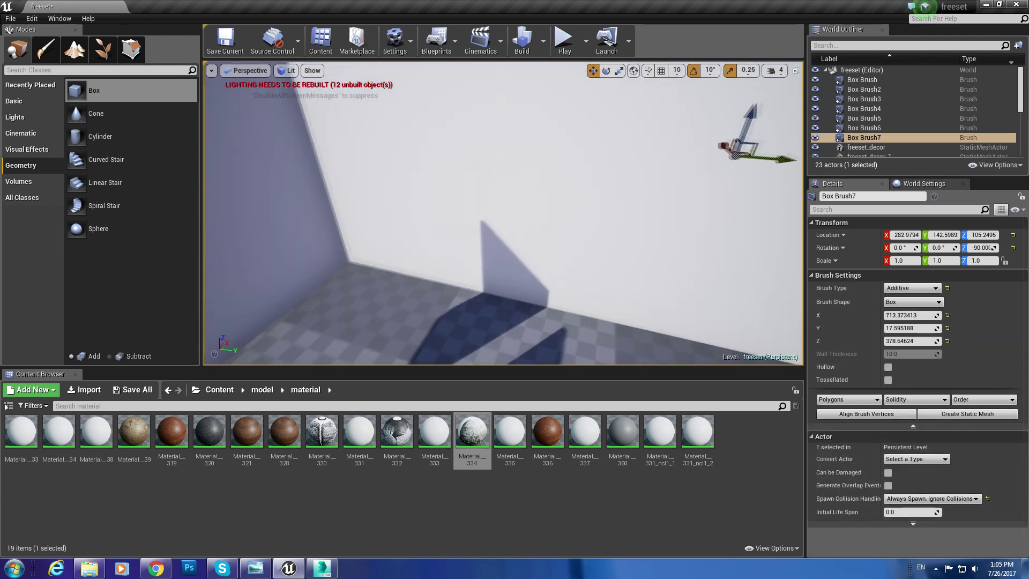
mouse_move(932, 328)
mouse_down()
mouse_move(919, 328)
mouse_move(932, 315)
mouse_up()
key(ctrl+z)
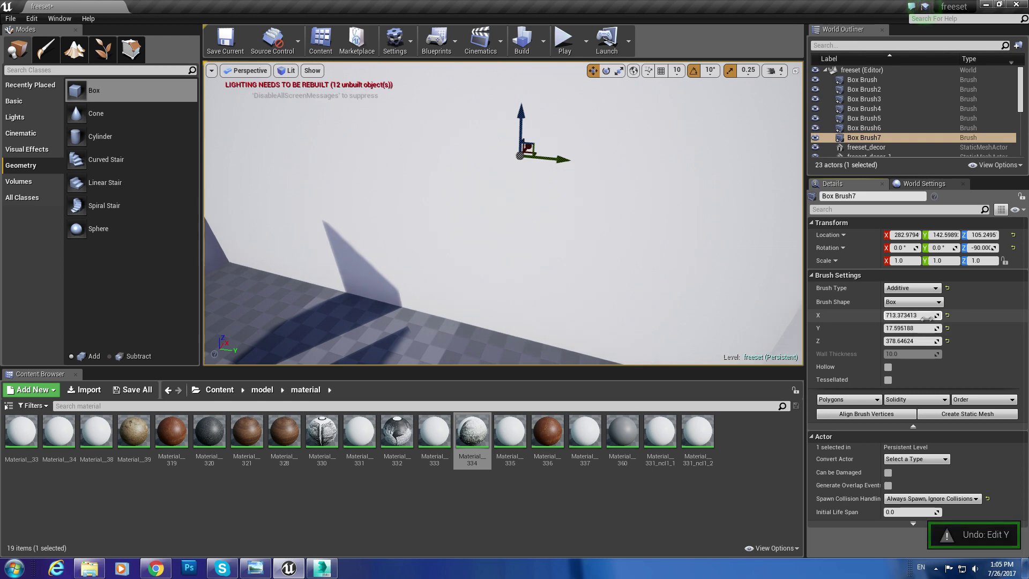
drag(932, 315, 937, 375)
right_drag(576, 290, 577, 257)
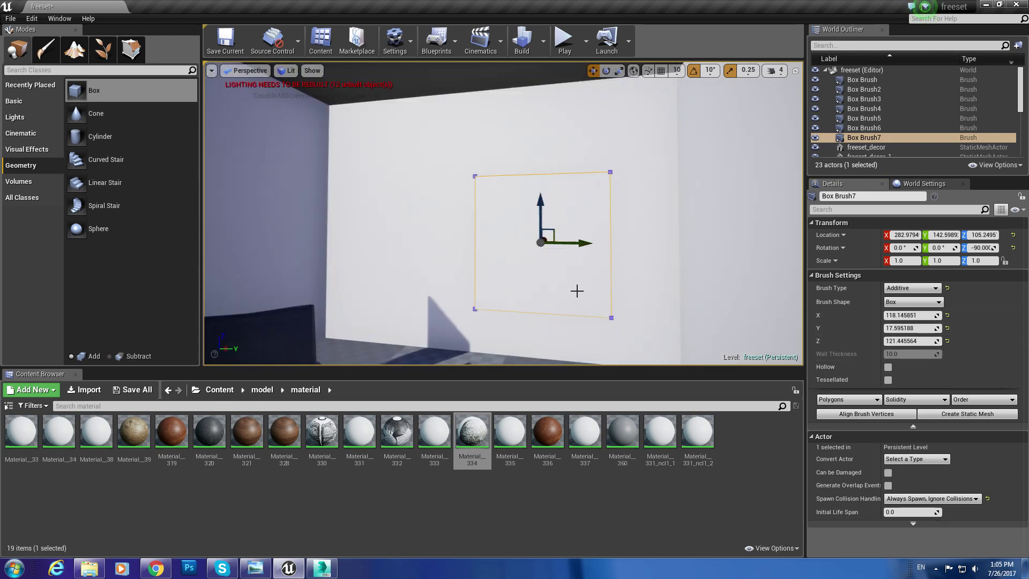
click(932, 459)
click(933, 458)
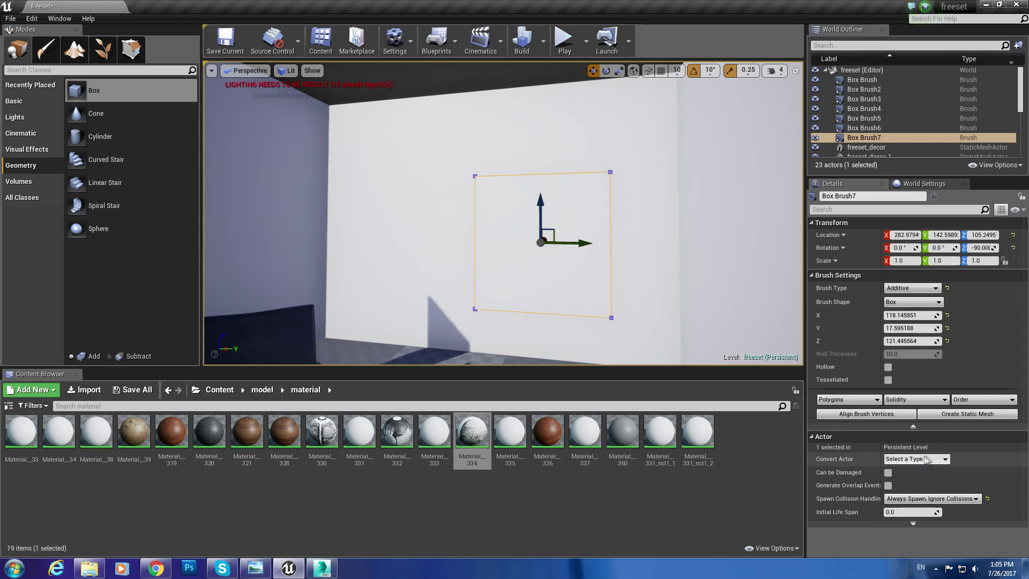
Make Box Brush7 subtractive and position it in the wall as a taller window opening.
click(911, 288)
click(905, 307)
right_drag(681, 224, 643, 231)
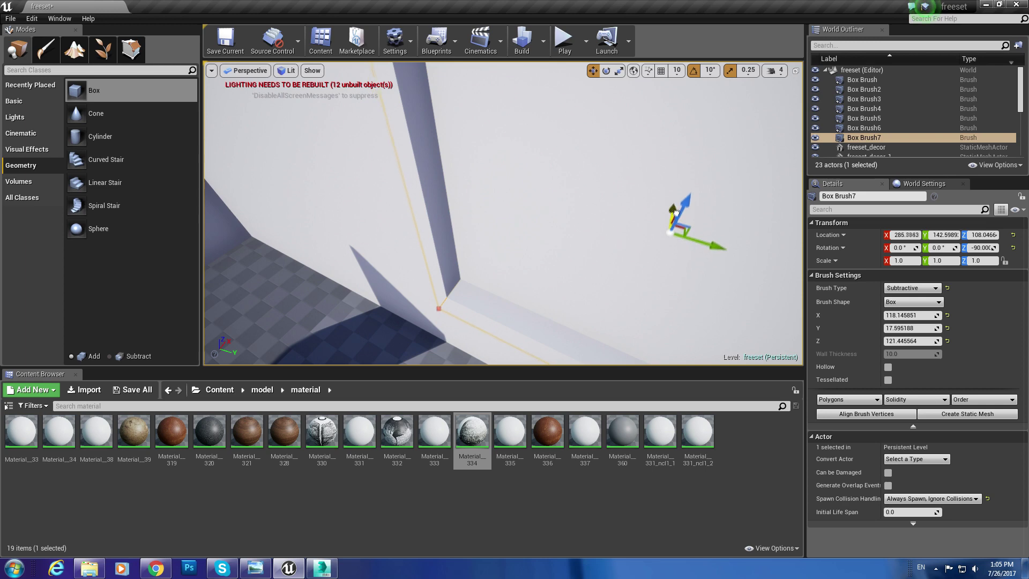
key(f)
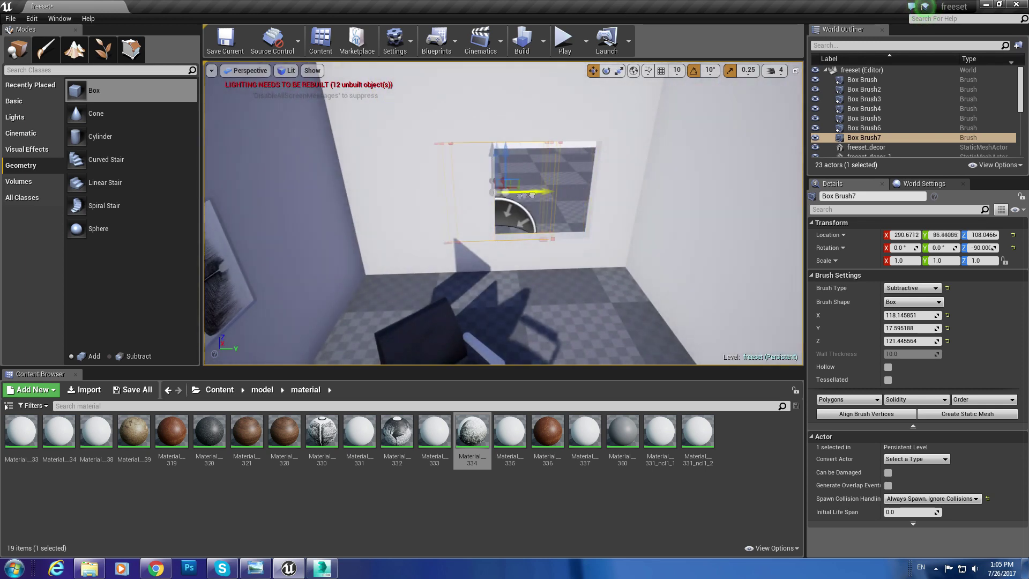
drag(532, 194, 514, 194)
drag(485, 161, 485, 125)
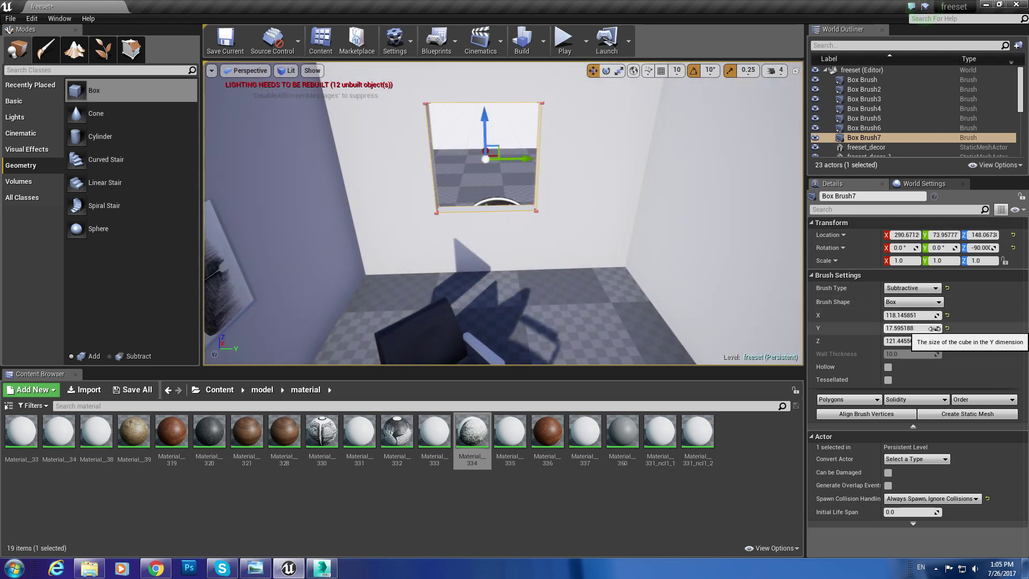
drag(933, 340, 964, 315)
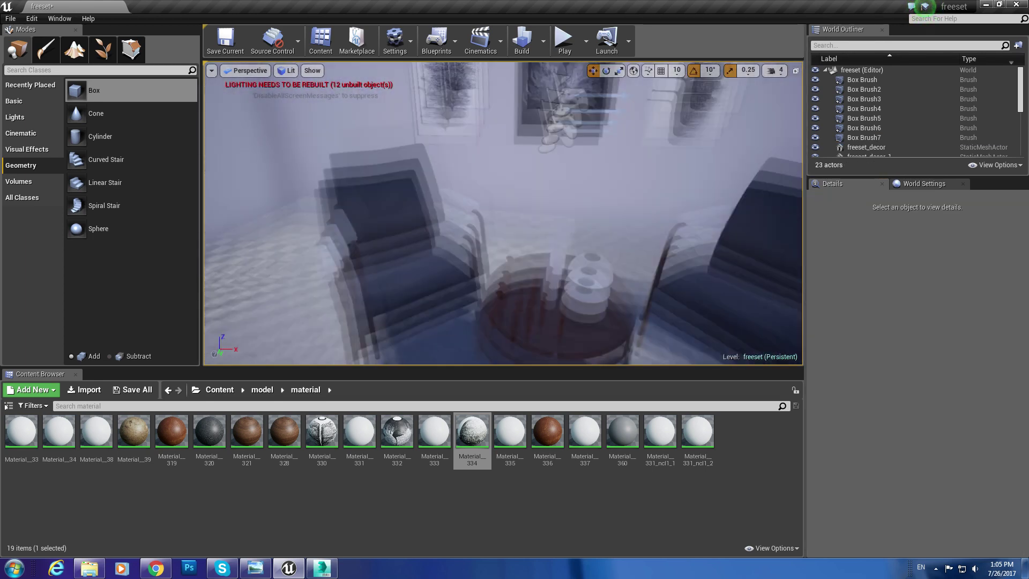
Find Light Source with a 'd' Outliner filter and drop it into the room.
click(853, 46)
text(di)
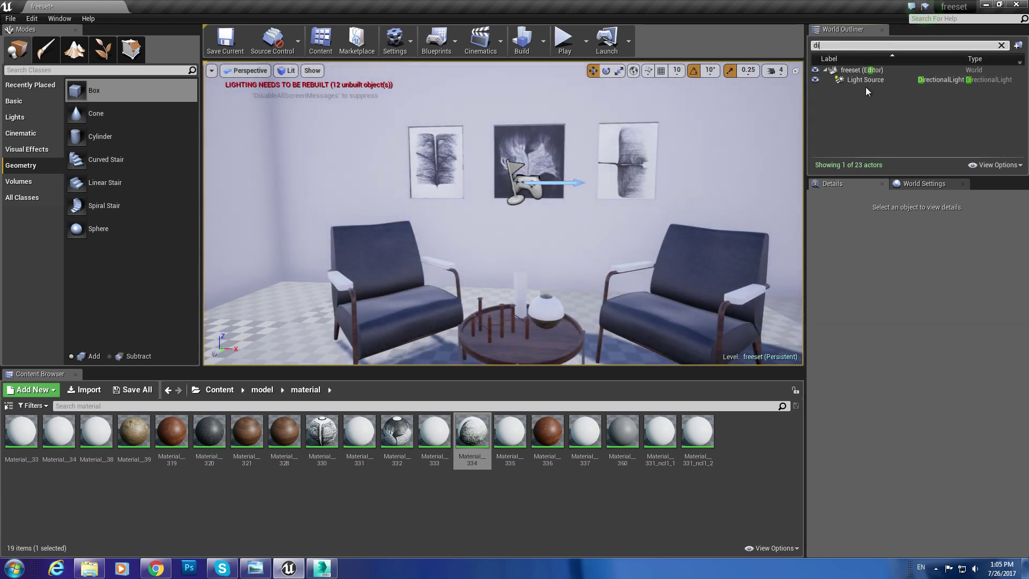
click(865, 80)
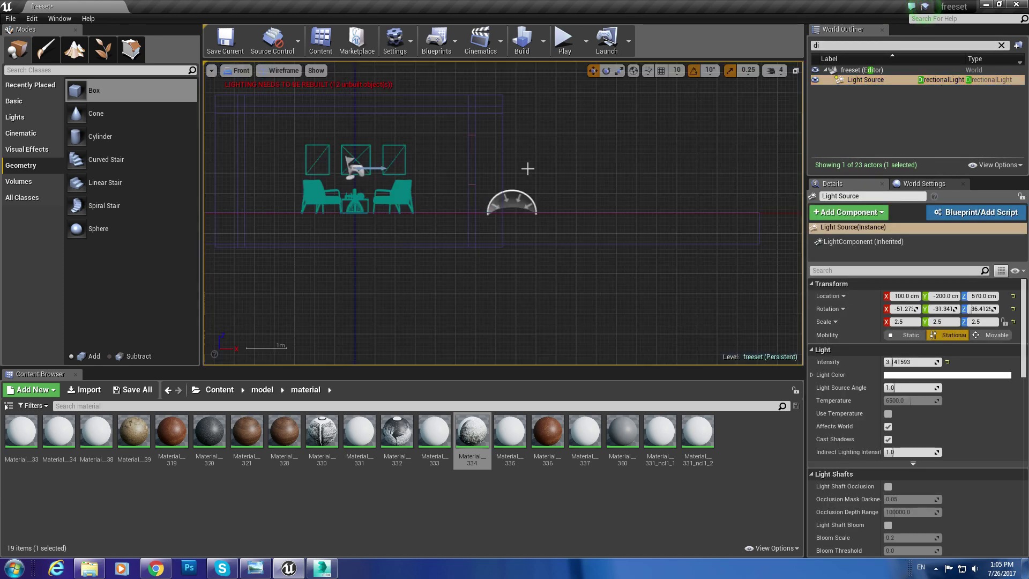
key(alt+g)
key(f)
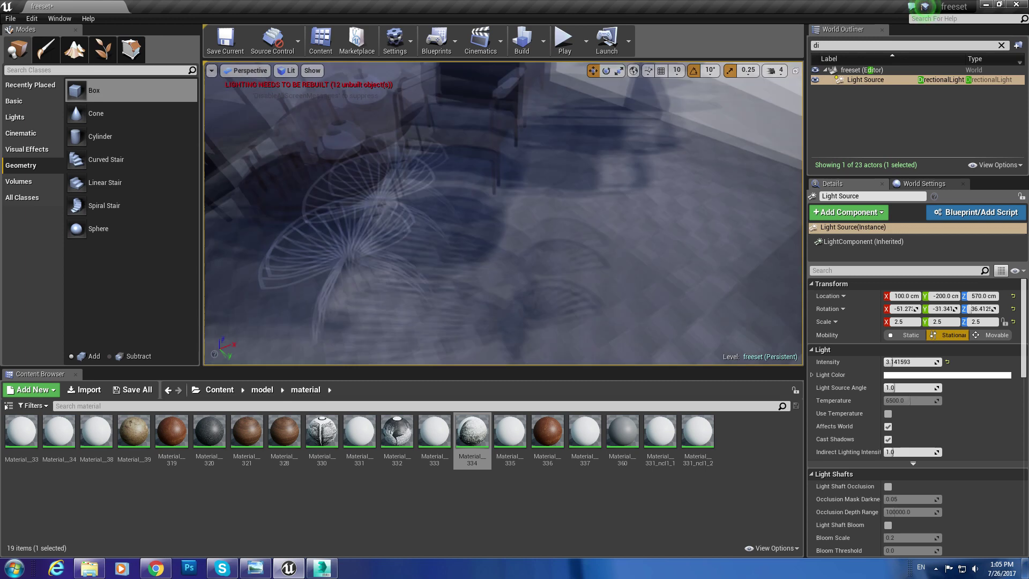
key(End)
key(f)
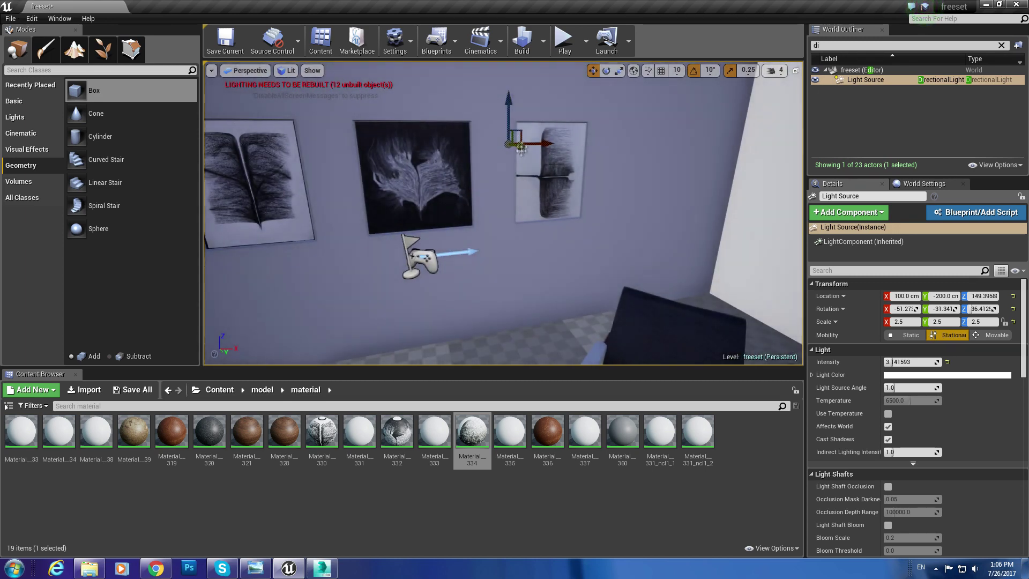
Move the light along Y and rotate it to about 176° toward the window.
drag(542, 129, 621, 217)
drag(654, 174, 622, 156)
mouse_move(621, 156)
right_down()
mouse_move(536, 188)
mouse_move(504, 215)
right_up()
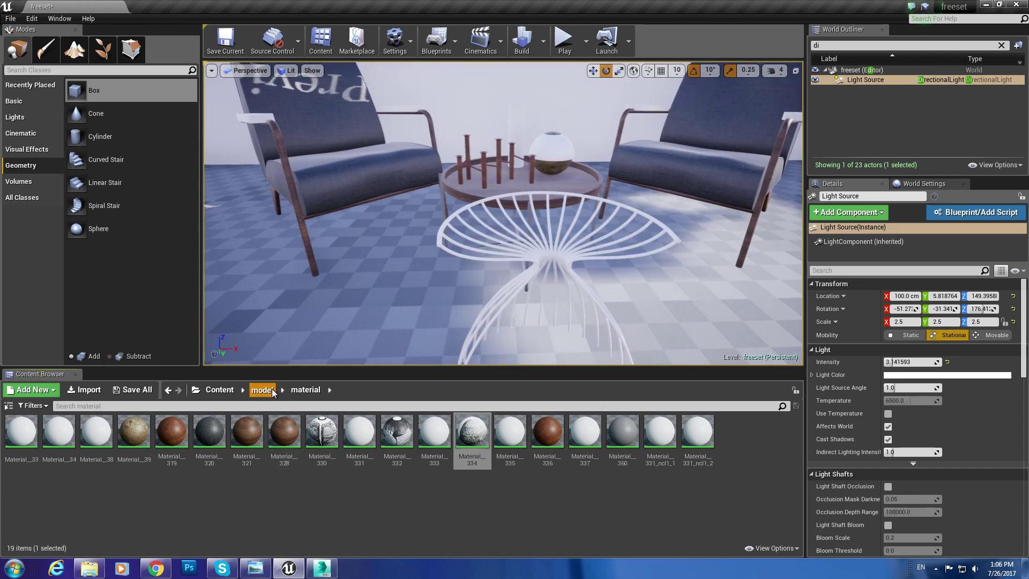
click(268, 390)
Import SRM_rust_dirt, FabricPlain0029_B, greasy-metal-pan1-normal and pockedconcrete1-normal textures.
double_click(93, 428)
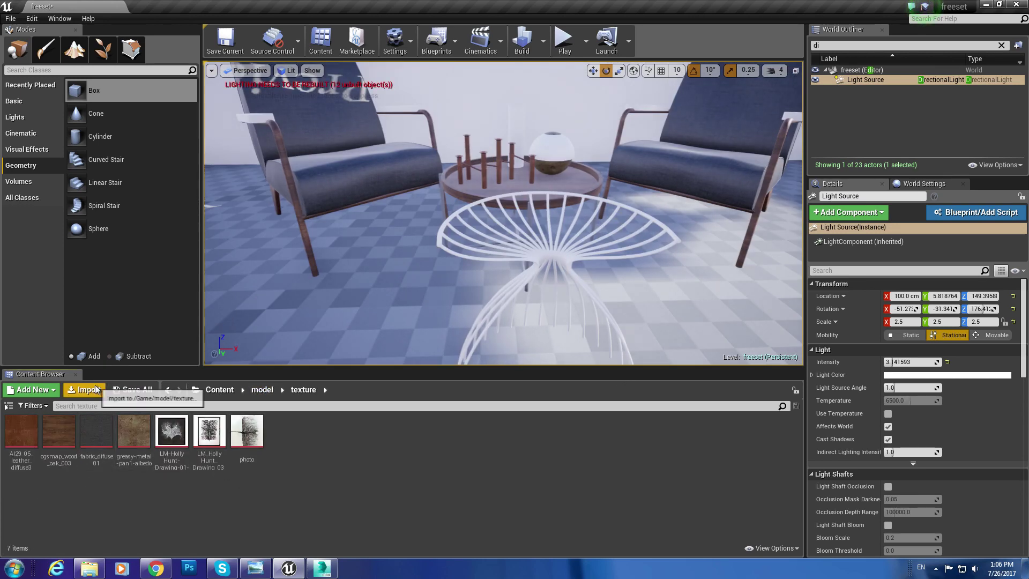
click(97, 390)
double_click(118, 74)
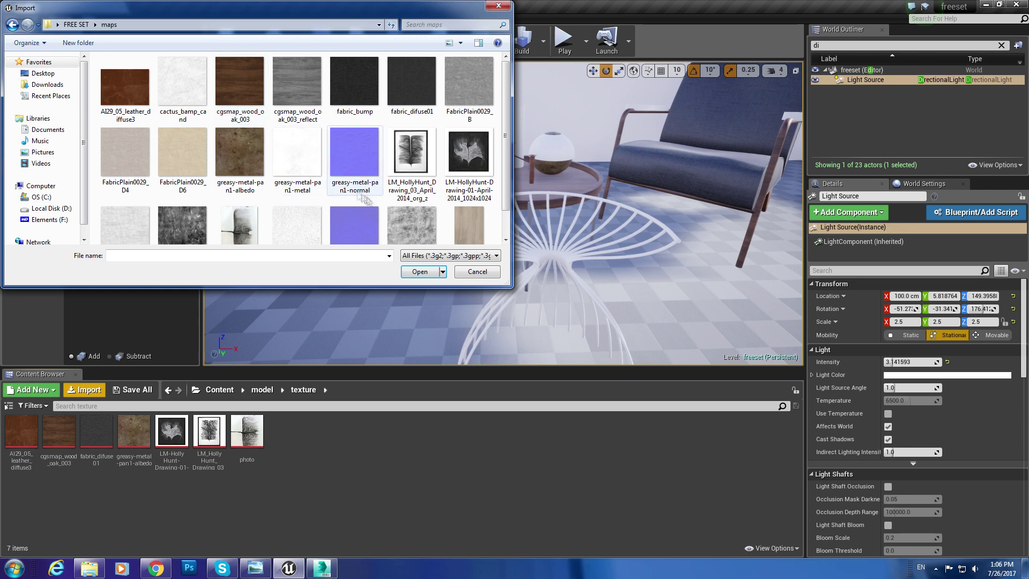
click(413, 213)
scroll(189, 199, up, 1)
ctrl+click(468, 86)
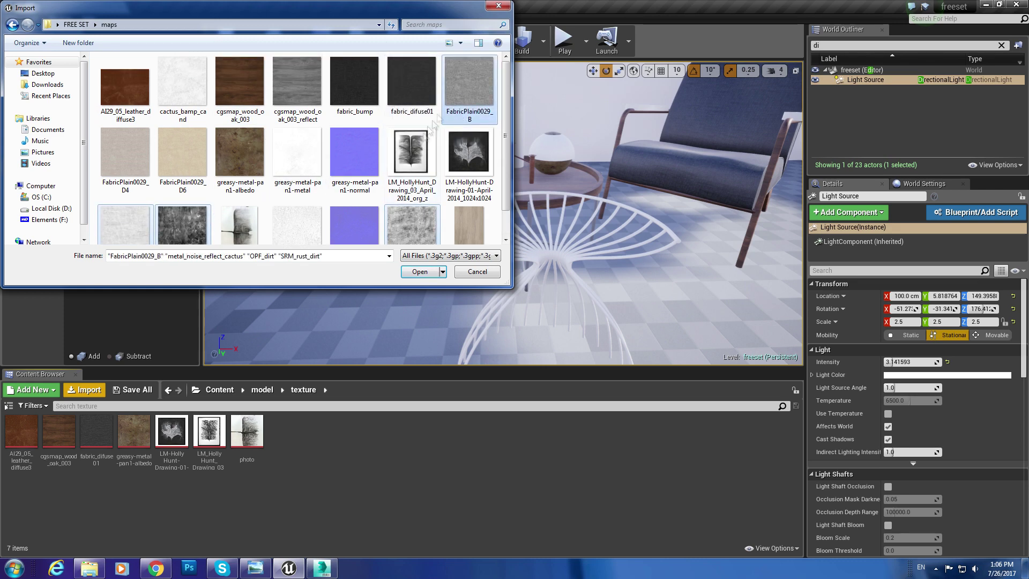
ctrl+click(364, 159)
scroll(367, 193, down, 1)
ctrl+click(370, 226)
mouse_move(507, 166)
mouse_down()
mouse_move(506, 92)
mouse_move(505, 163)
mouse_up()
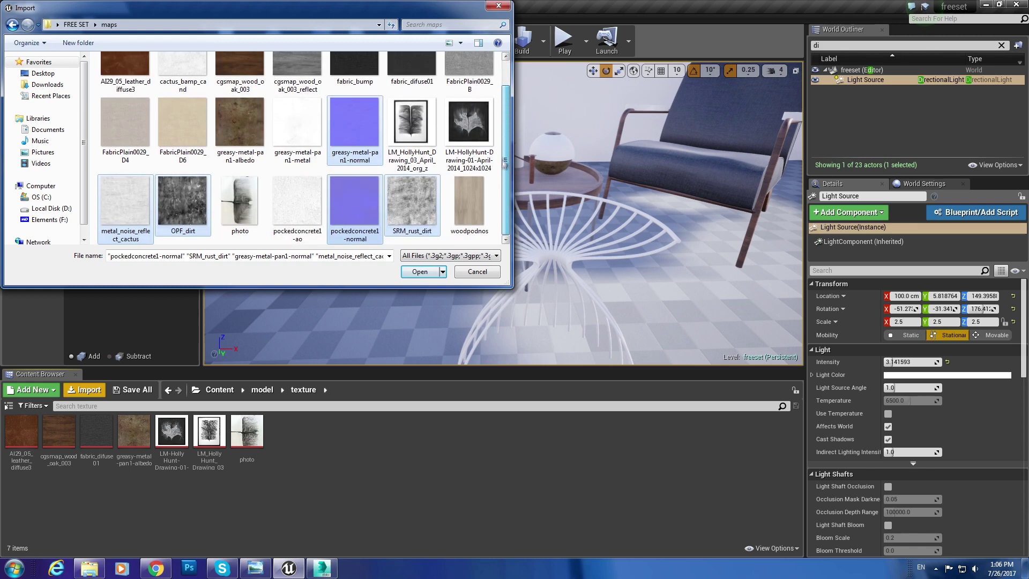
click(426, 273)
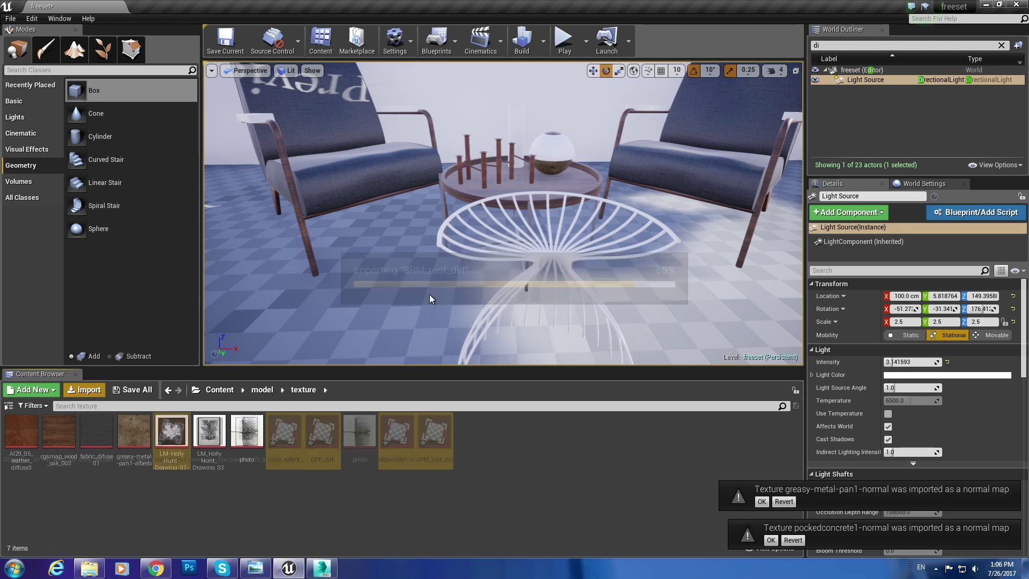
Drag SRM_rust_dirt onto the floor to create and apply SRM_rust_dirt_Mat.
right_drag(401, 306, 401, 305)
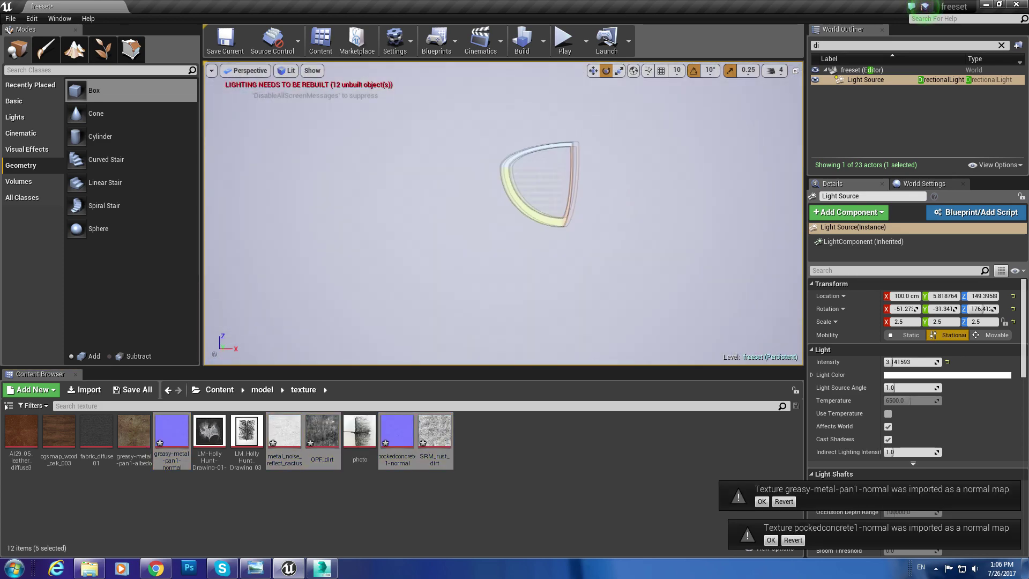
drag(434, 432, 615, 320)
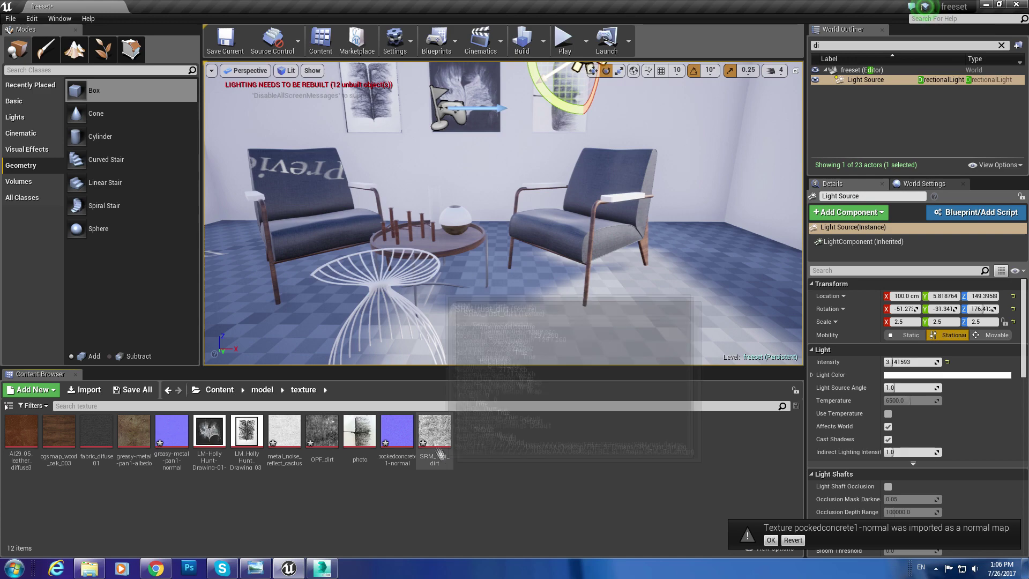
scroll(616, 317, up, 5)
scroll(622, 301, up, 5)
scroll(504, 214, down, 5)
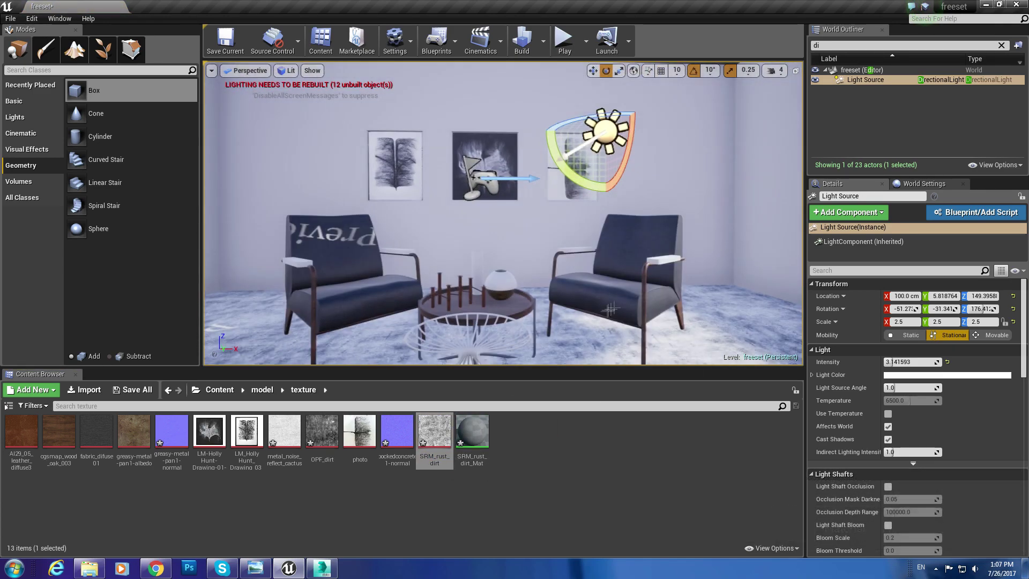
Place a new Spot Light in the room near the window.
right_drag(504, 214, 504, 214)
scroll(504, 215, up, 5)
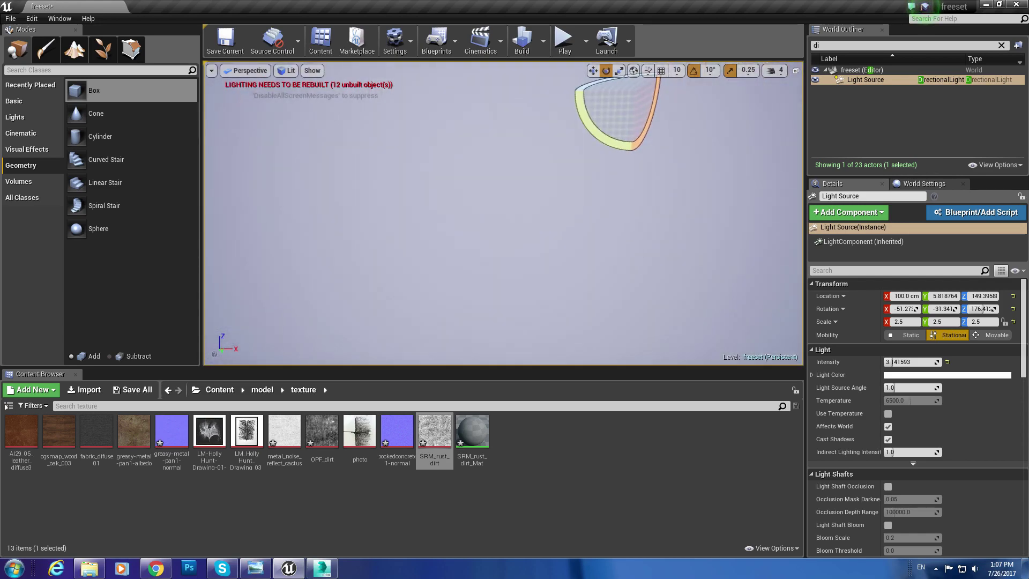
scroll(504, 214, down, 3)
scroll(643, 261, up, 3)
scroll(643, 261, down, 6)
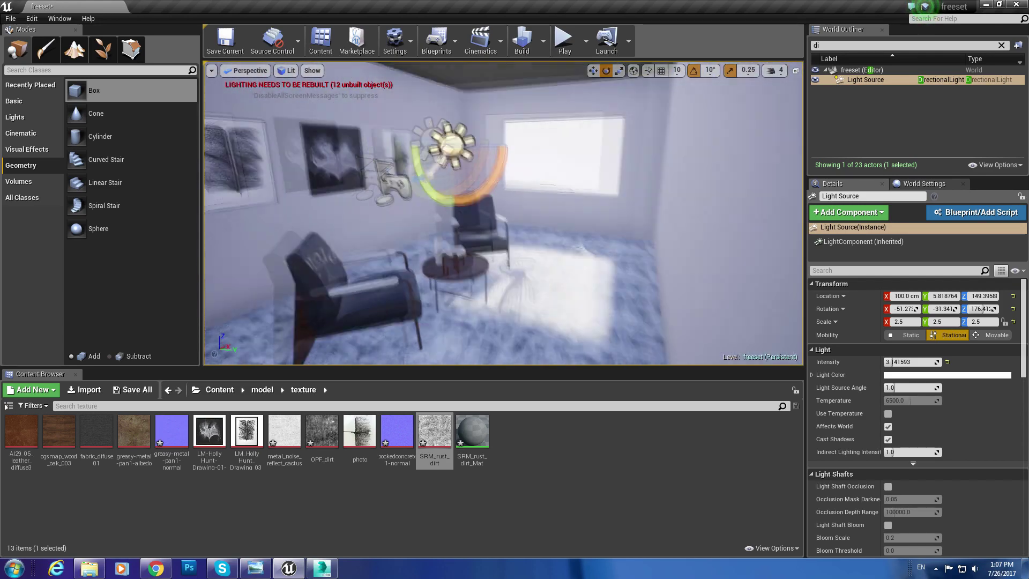
key(Escape)
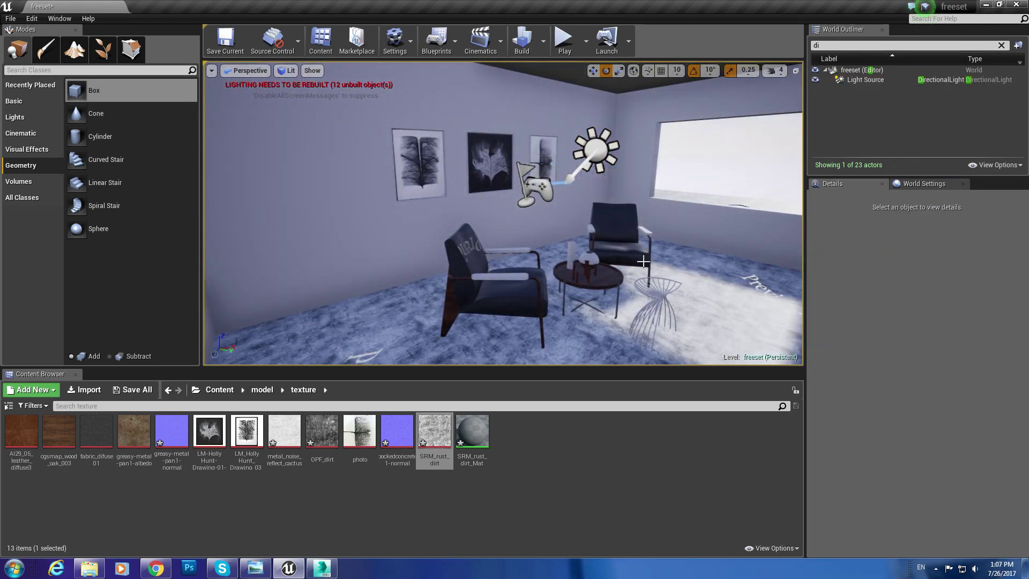
mouse_move(643, 262)
right_down()
mouse_move(471, 268)
mouse_move(473, 255)
right_up()
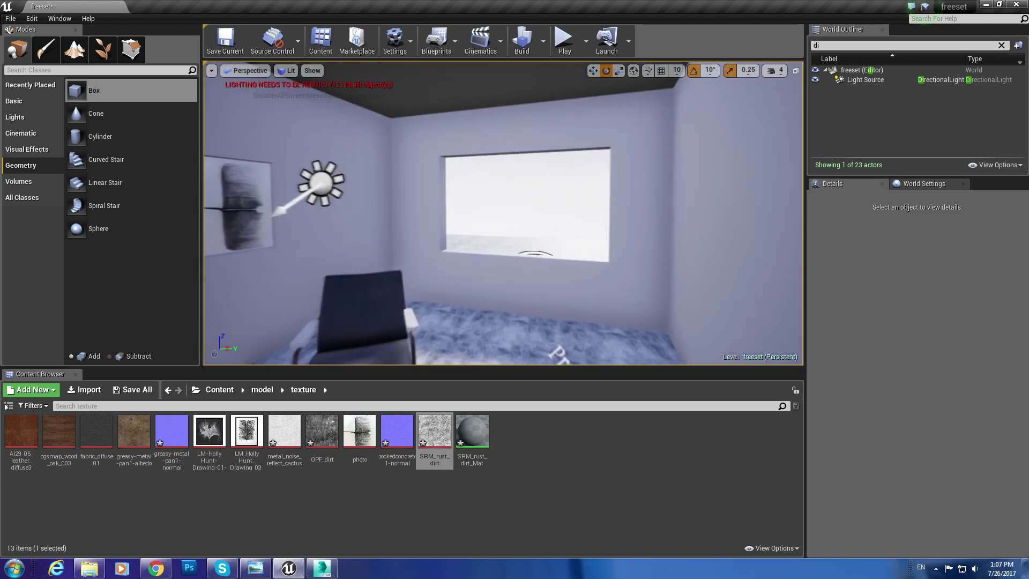
click(14, 116)
mouse_move(106, 141)
mouse_down()
mouse_move(614, 283)
mouse_move(580, 262)
mouse_up()
right_drag(580, 262, 590, 252)
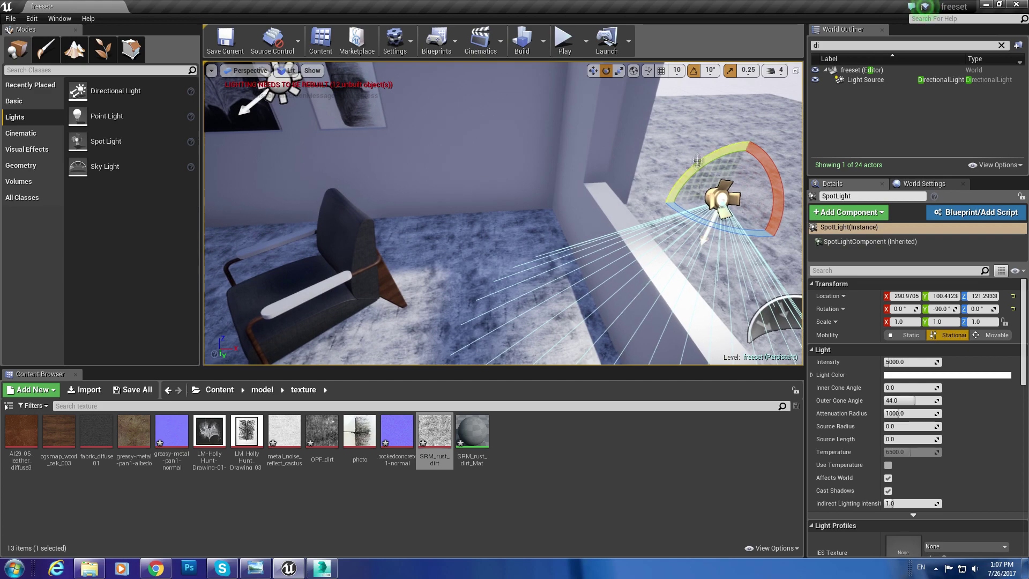
Aim the spot light straight down, widen its outer cone to 80, and move it to the window.
drag(739, 235, 697, 252)
right_drag(675, 186, 659, 187)
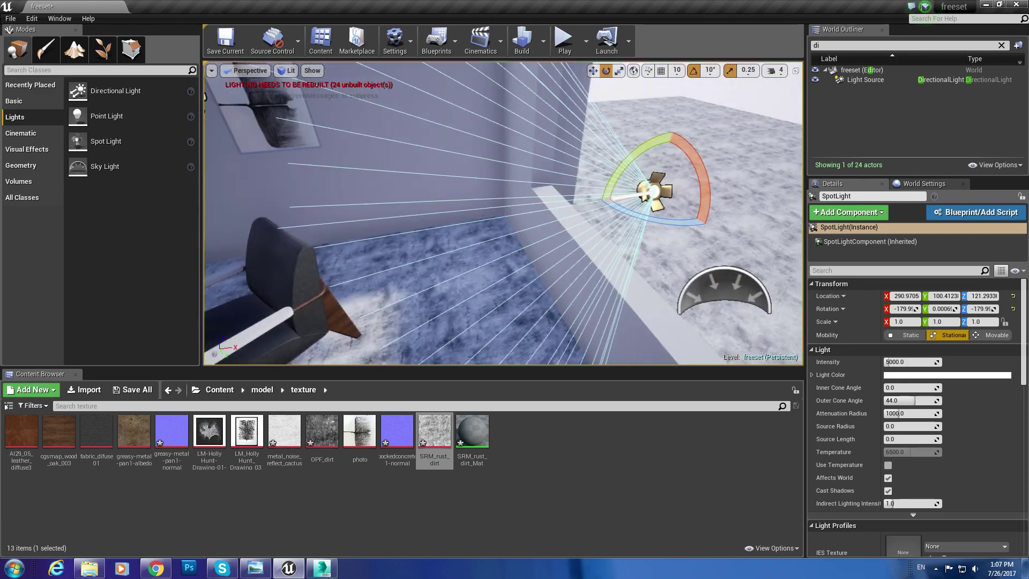
mouse_move(923, 396)
mouse_down()
mouse_move(948, 397)
mouse_move(927, 388)
mouse_up()
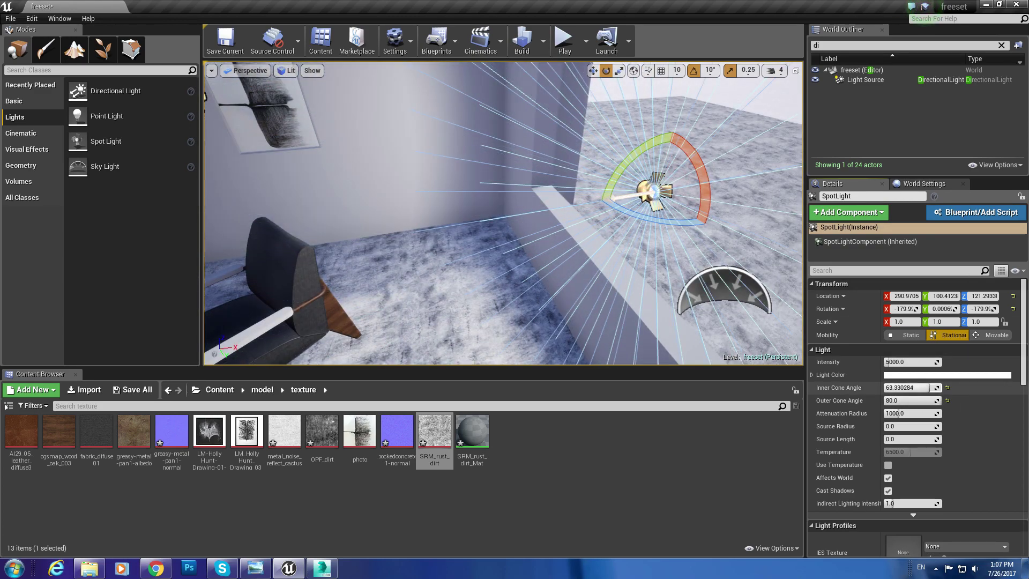
right_drag(503, 214, 482, 214)
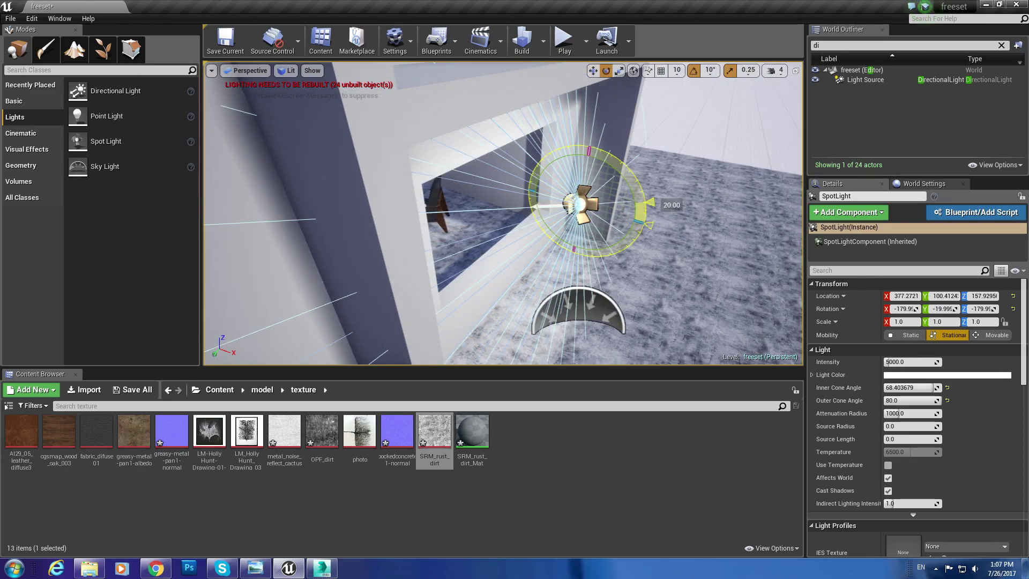
right_drag(666, 226, 436, 227)
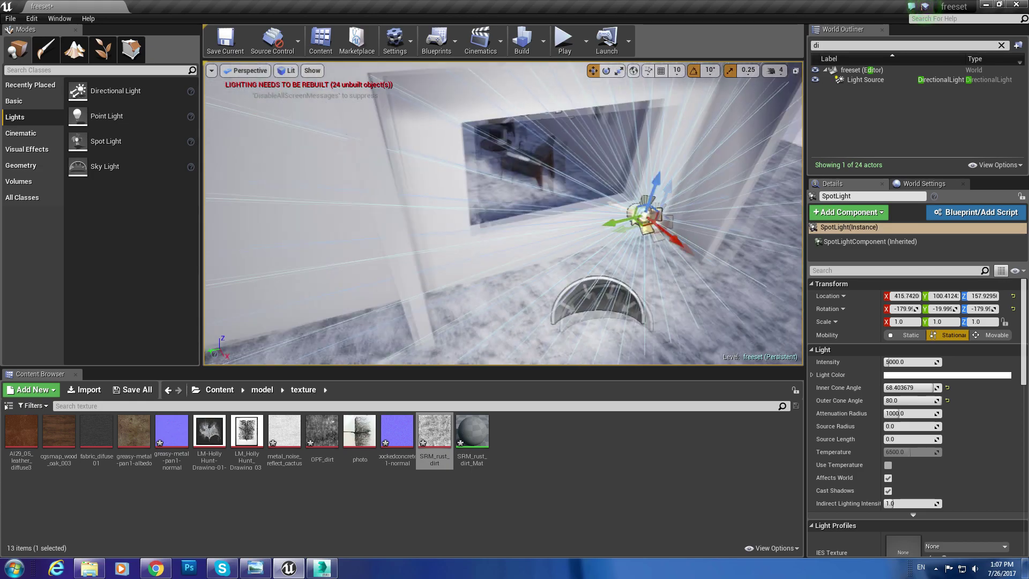
drag(465, 212, 456, 213)
right_drag(456, 212, 532, 239)
Nudge the floor brush down to a Z of about -39, then select the back wall brush.
click(533, 239)
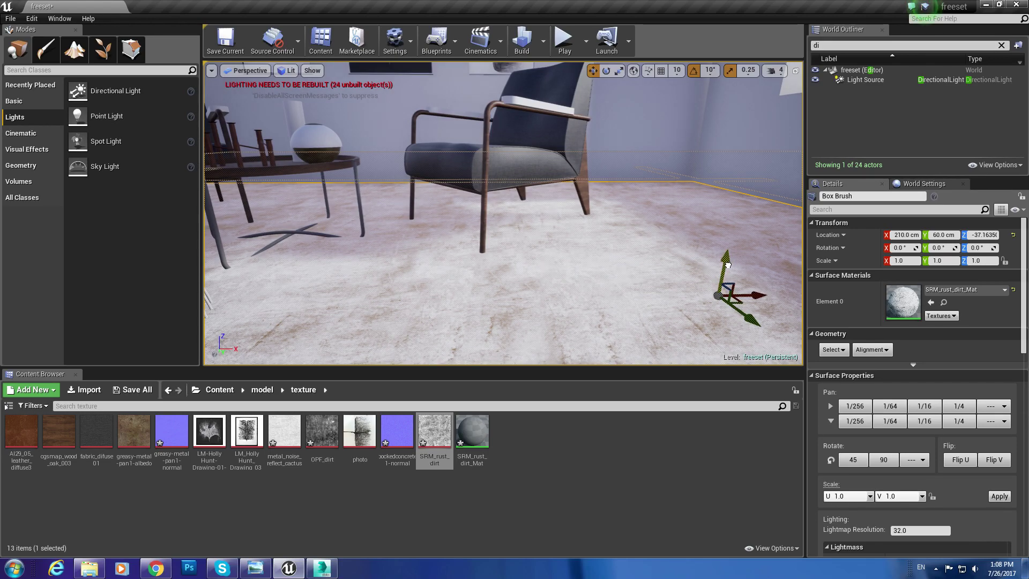
drag(727, 264, 727, 268)
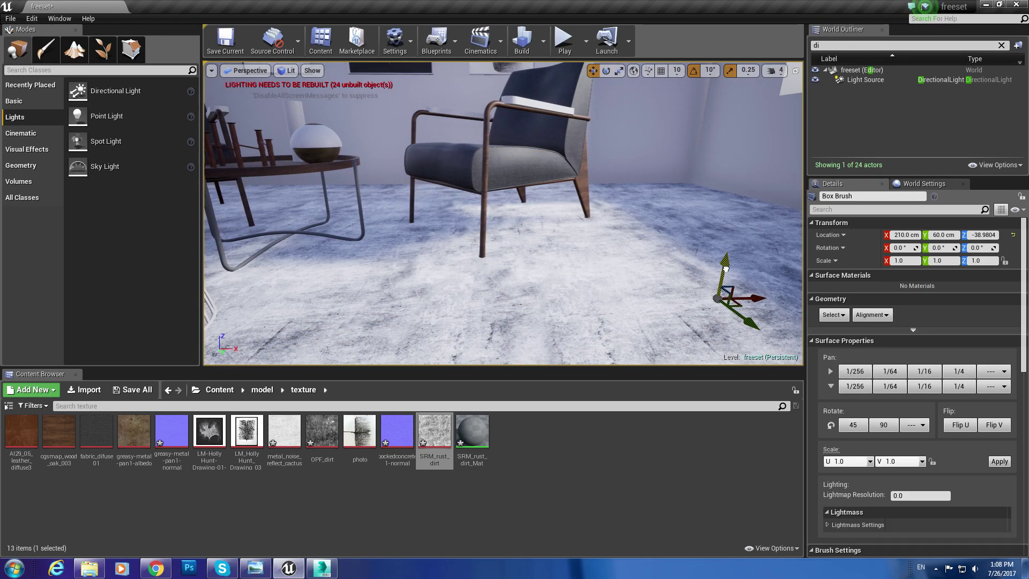
right_drag(725, 271, 725, 271)
right_drag(601, 268, 600, 268)
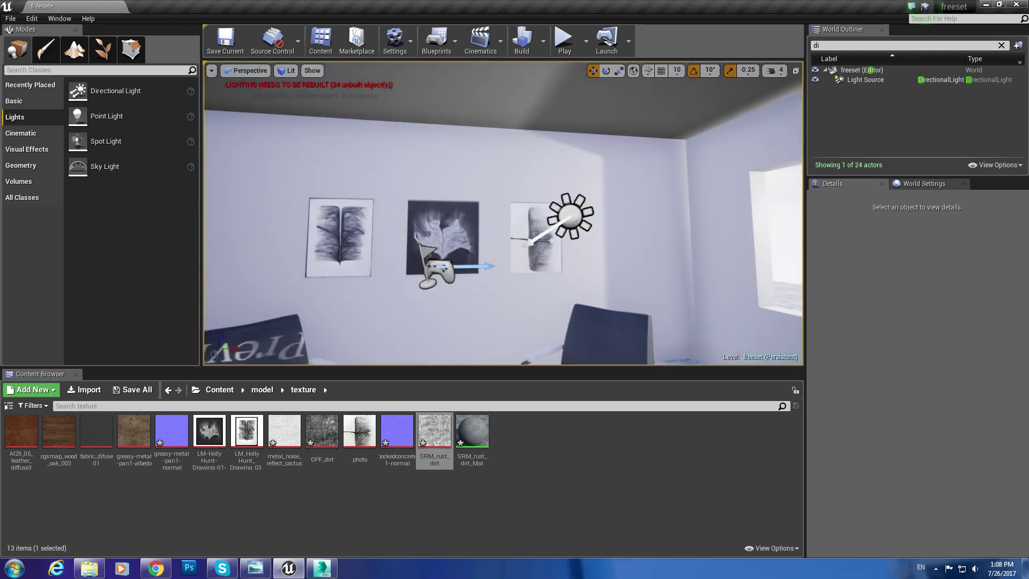
click(578, 234)
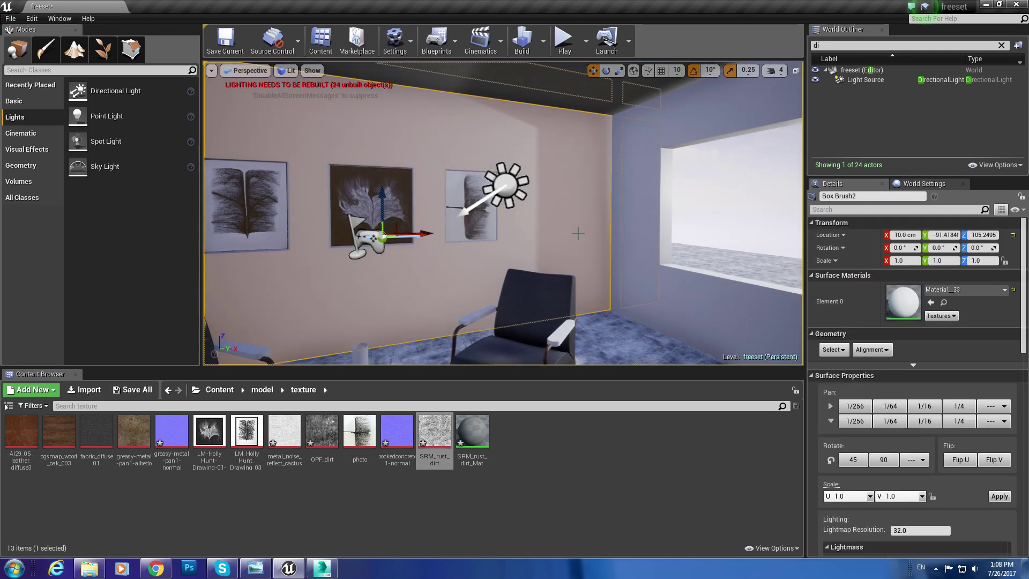
Build the lighting at Production quality and close the map check log.
click(542, 44)
mouse_move(616, 83)
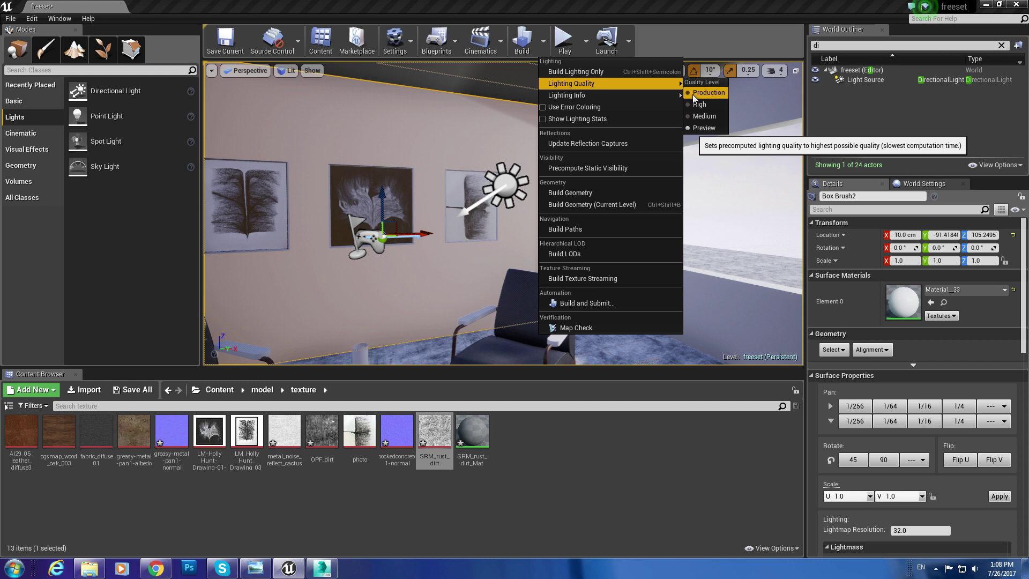
click(522, 40)
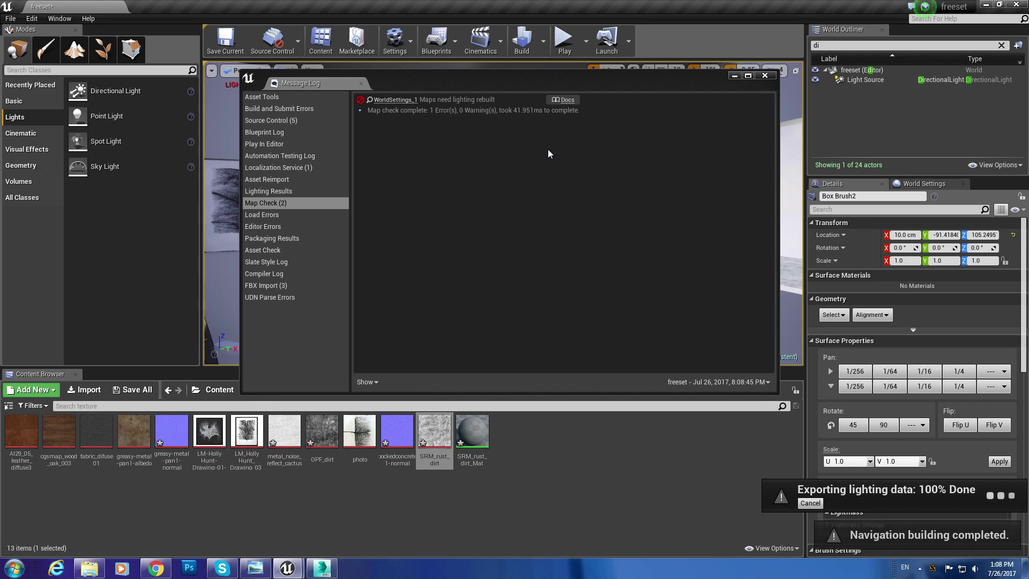
click(764, 76)
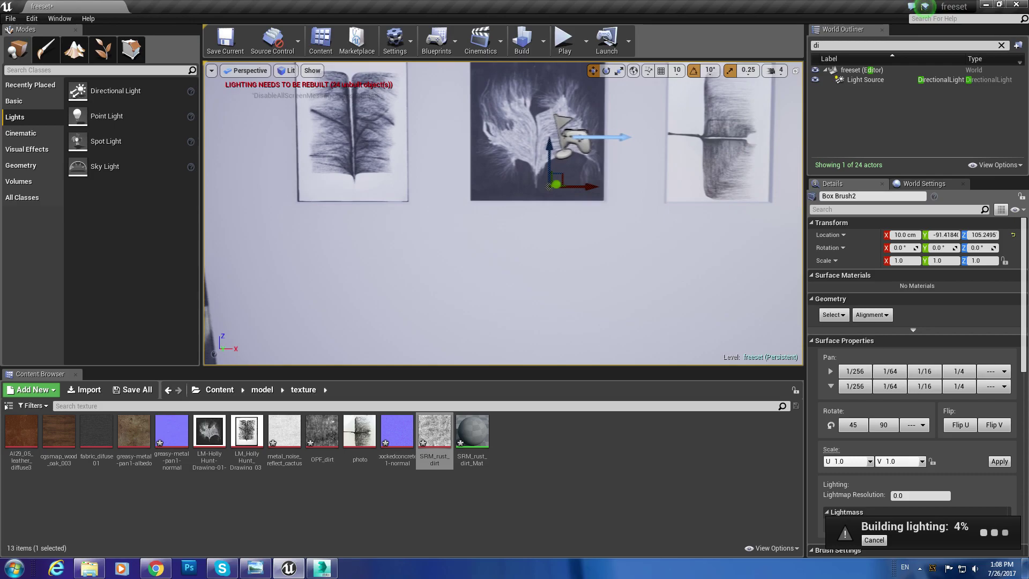
Compare with the furniture reference photo's wall drawings and close the lighting results log.
click(255, 568)
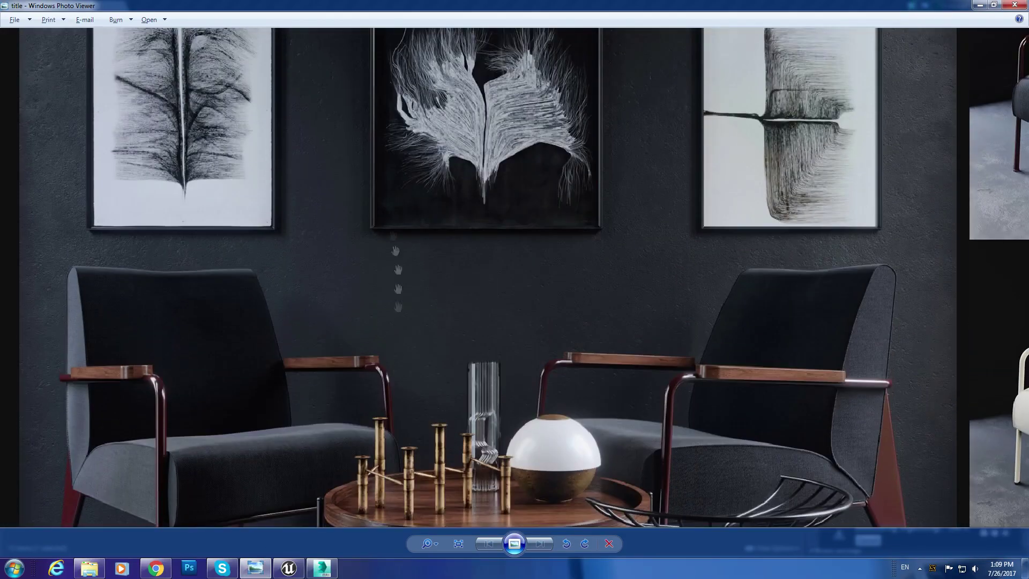
drag(397, 307, 385, 346)
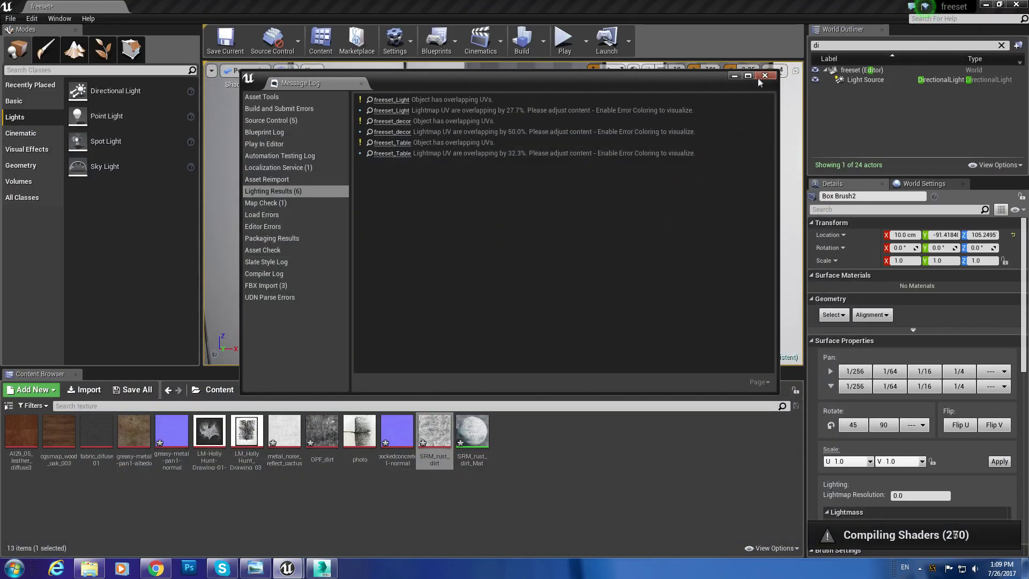
click(765, 75)
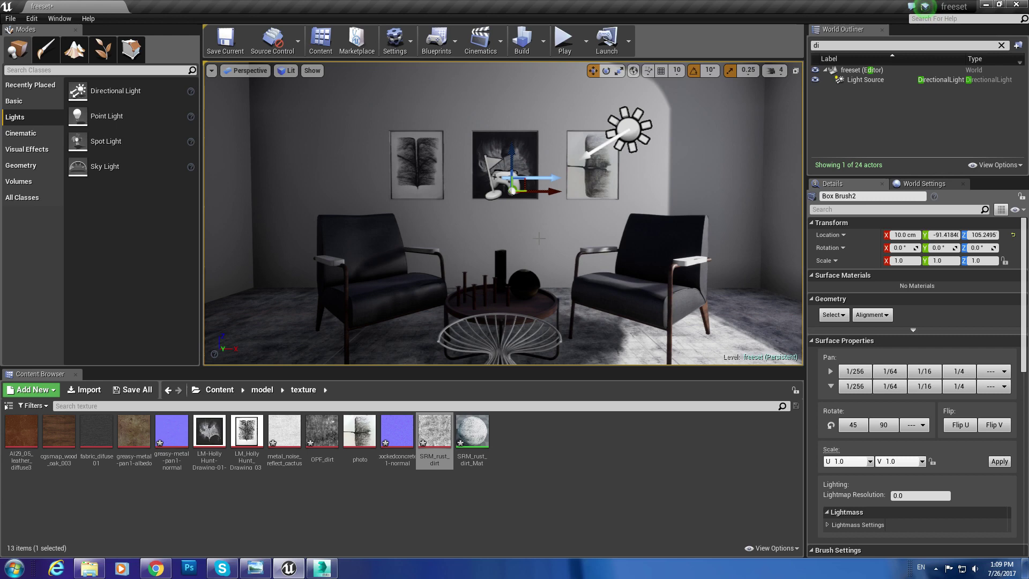
Set the sun Light Source's Dynamic Shadow Distance to 20000, then drag it down to about 10000.
click(629, 126)
scroll(902, 337, down, 5)
scroll(902, 338, down, 5)
scroll(902, 337, up, 2)
click(909, 328)
text(20000)
key(Return)
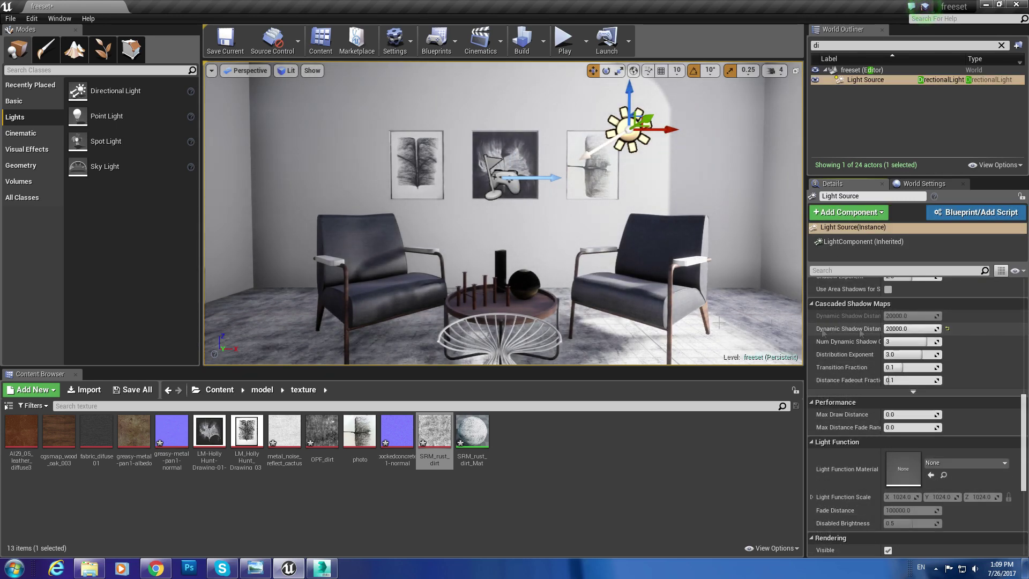
drag(911, 328, 889, 328)
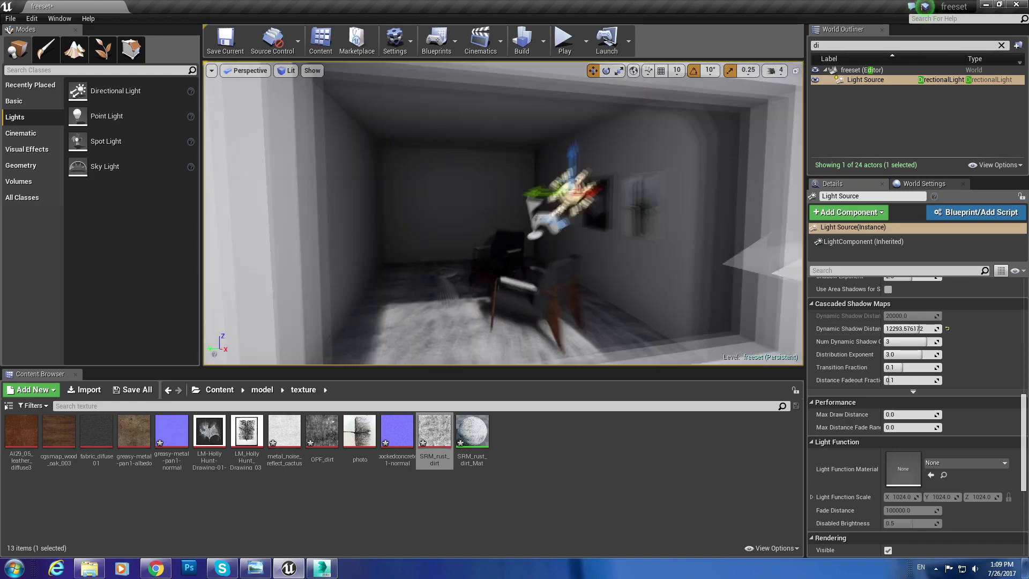
Turn off Cast Shadows on the SpotLight by the window wall.
right_drag(503, 213, 482, 203)
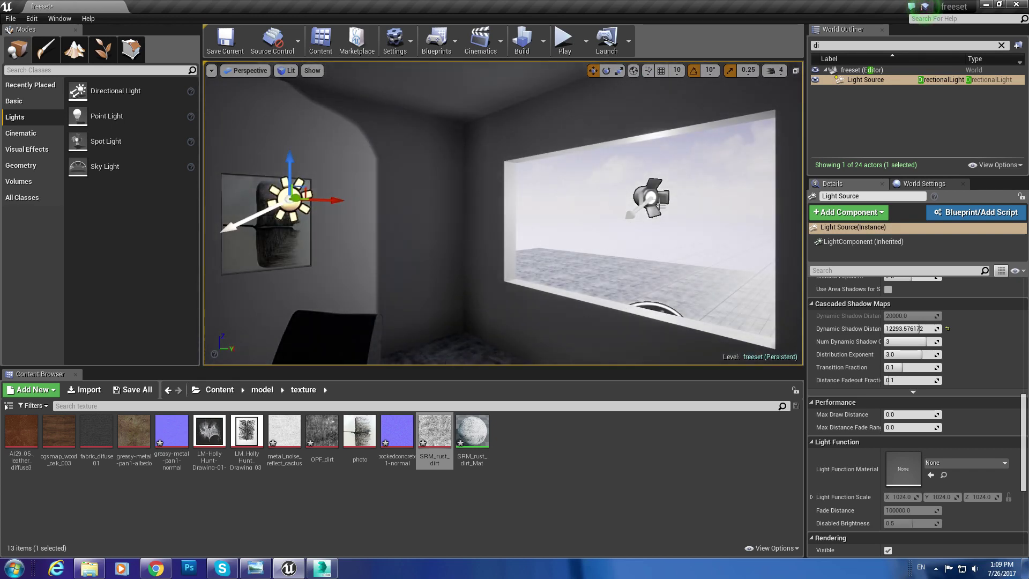
click(650, 196)
scroll(916, 385, down, 3)
scroll(911, 426, down, 2)
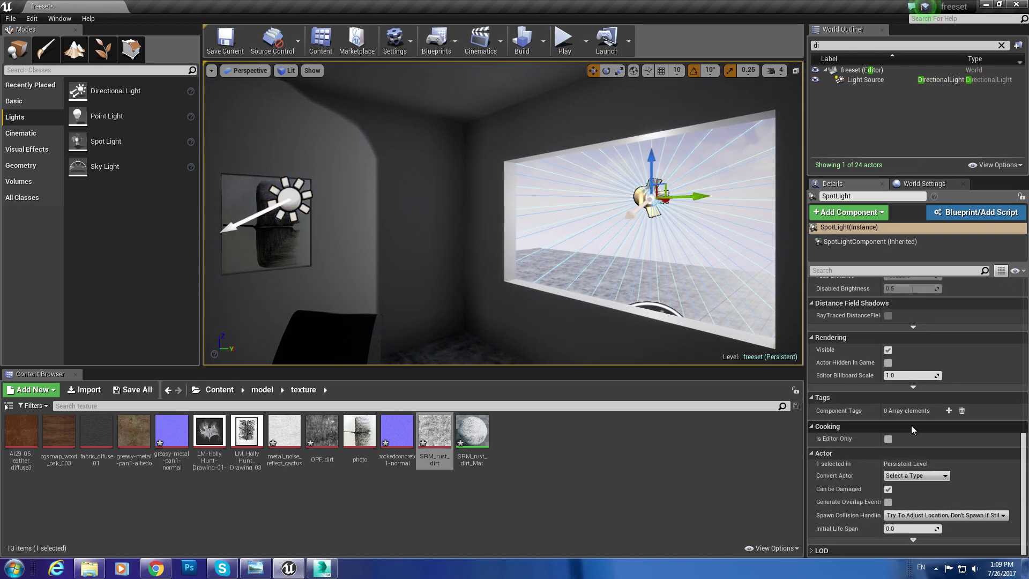
scroll(891, 371, up, 5)
scroll(893, 381, up, 3)
click(888, 376)
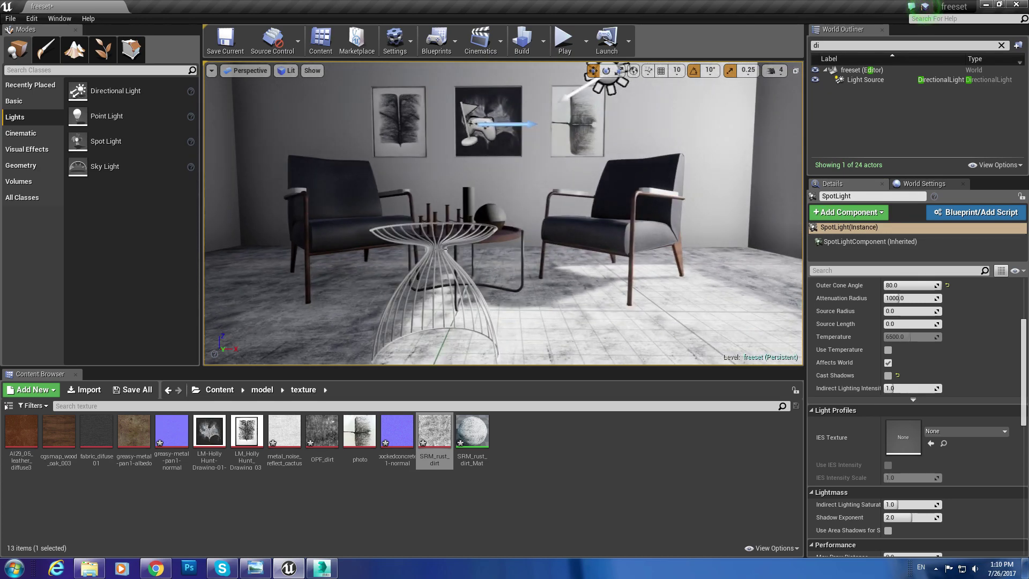
Move the wire table beside the chair, then select the left chair.
click(436, 268)
mouse_move(436, 268)
mouse_down()
mouse_move(519, 261)
mouse_move(610, 229)
mouse_move(536, 230)
mouse_up()
scroll(579, 273, down, 3)
key(Escape)
scroll(375, 231, up, 5)
click(376, 230)
Open the chair's Material__320 and arrange its editor window and Texture Sample node.
double_click(901, 295)
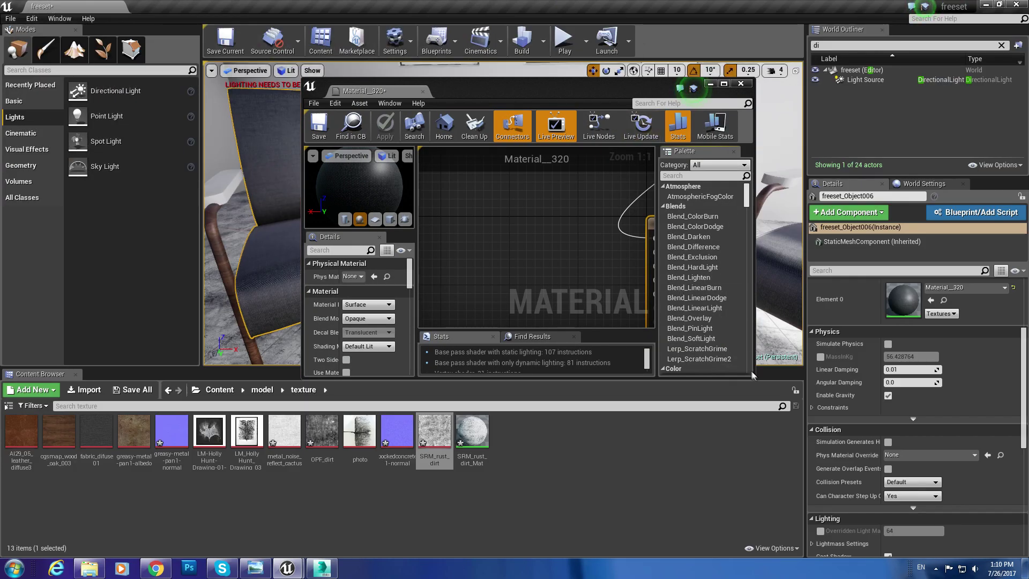
drag(753, 375, 945, 455)
scroll(627, 324, down, 4)
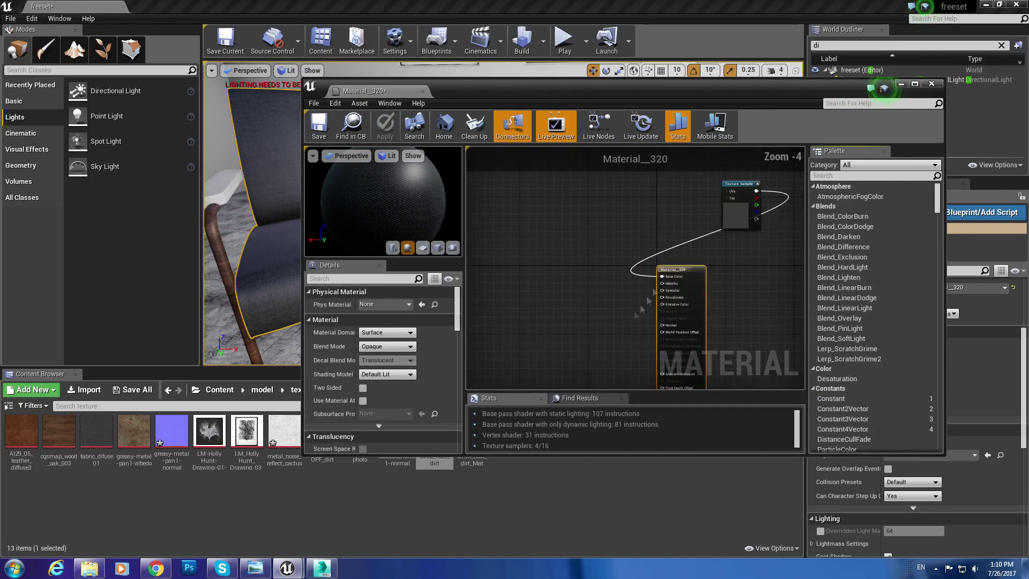
drag(738, 190, 588, 259)
drag(639, 93, 715, 43)
scroll(691, 163, up, 4)
right_drag(640, 235, 612, 166)
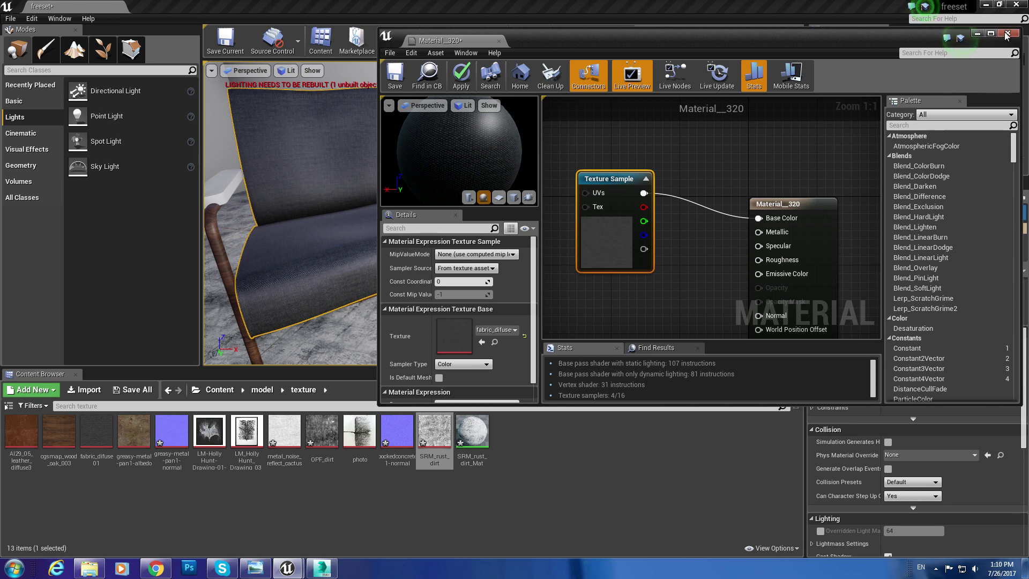
Add Constant nodes feeding 0.5 into Metallic and 0.6 into Roughness.
click(692, 275)
drag(692, 275, 683, 259)
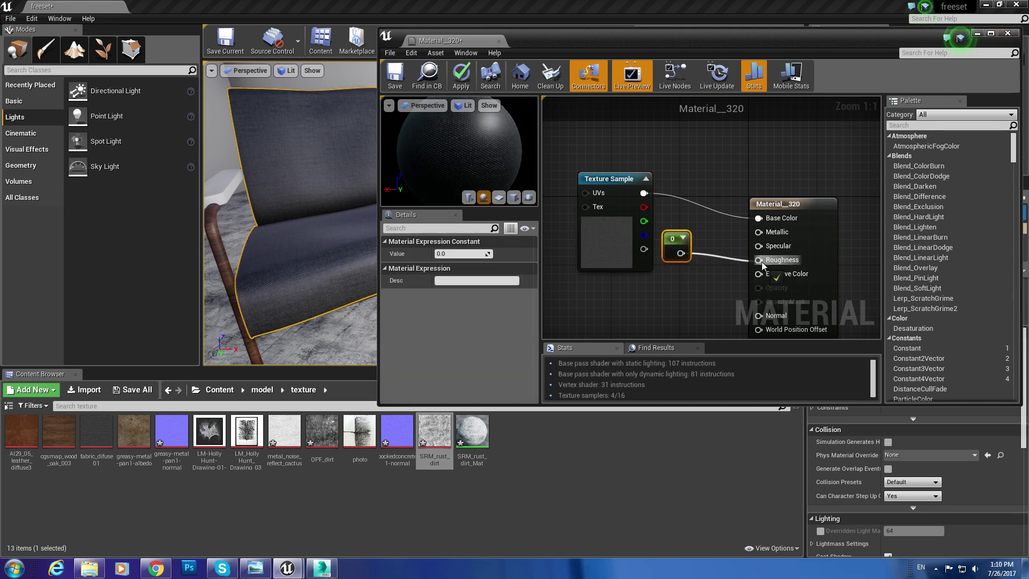
drag(763, 265, 759, 261)
key(Return)
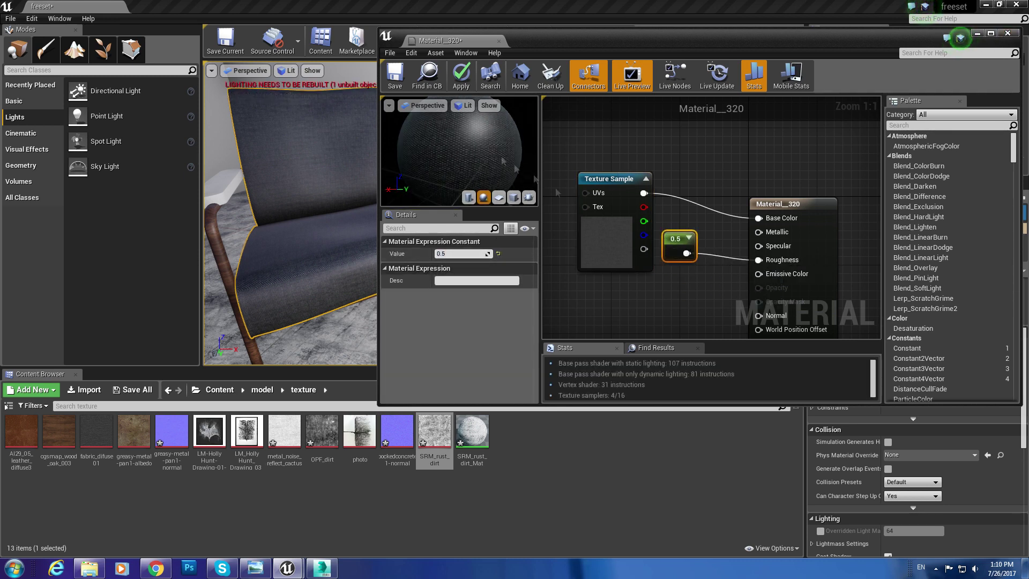
drag(671, 242, 665, 309)
key(ctrl+w)
drag(678, 245, 758, 232)
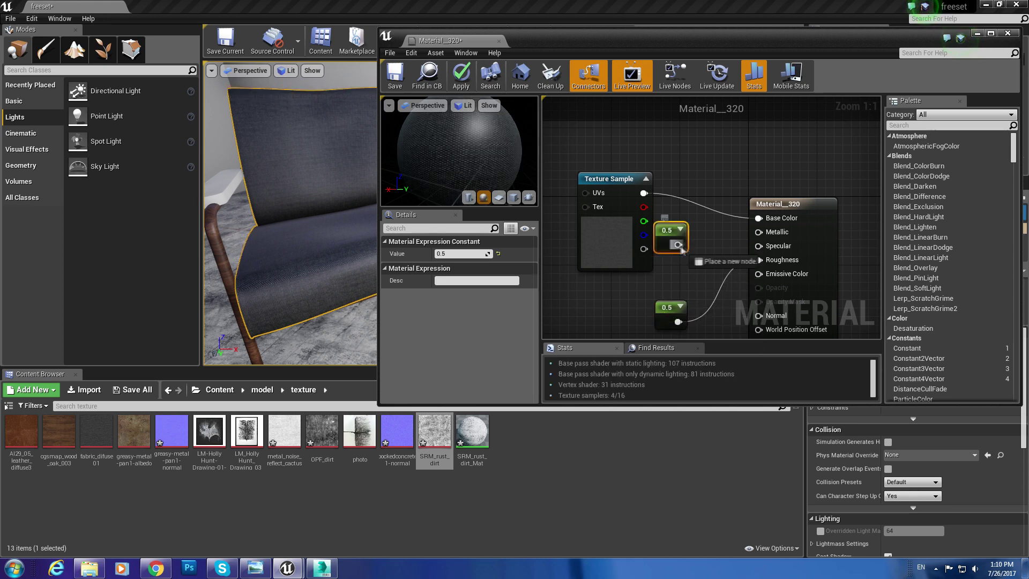
text(6)
key(Return)
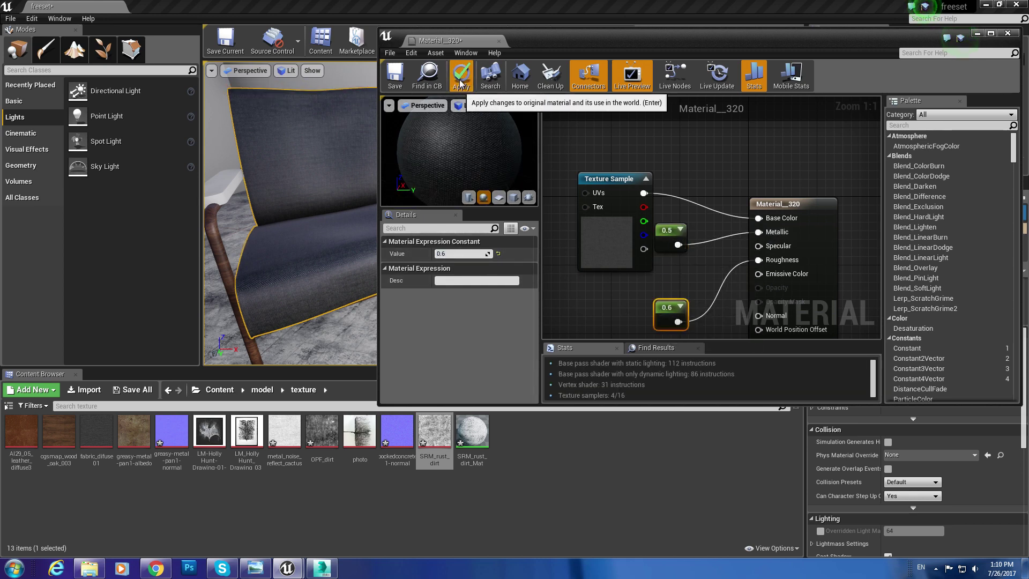
Apply Material__320, widen the viewport around the chair, and select another chair part.
click(459, 83)
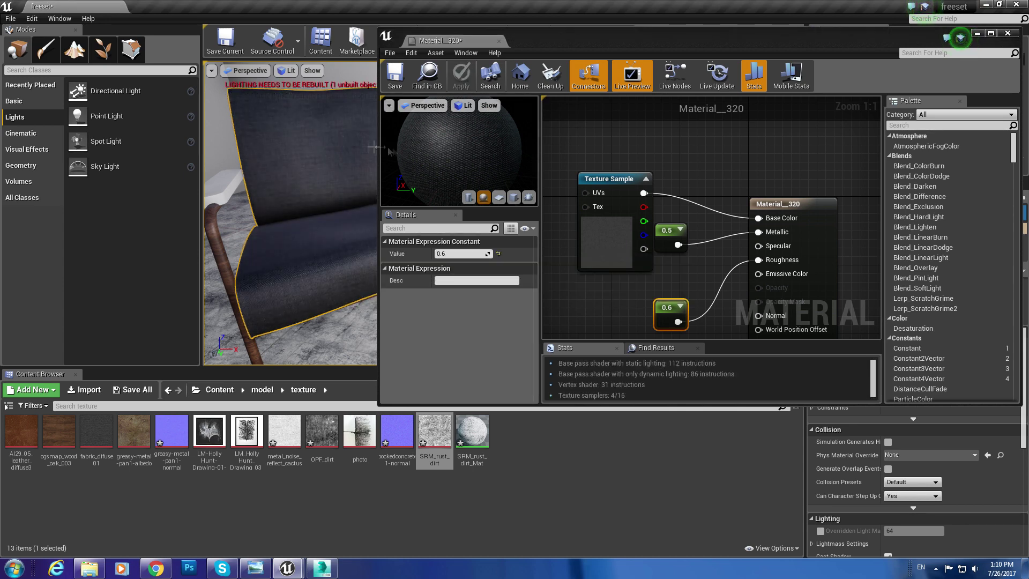
drag(378, 148, 486, 148)
drag(425, 207, 407, 183)
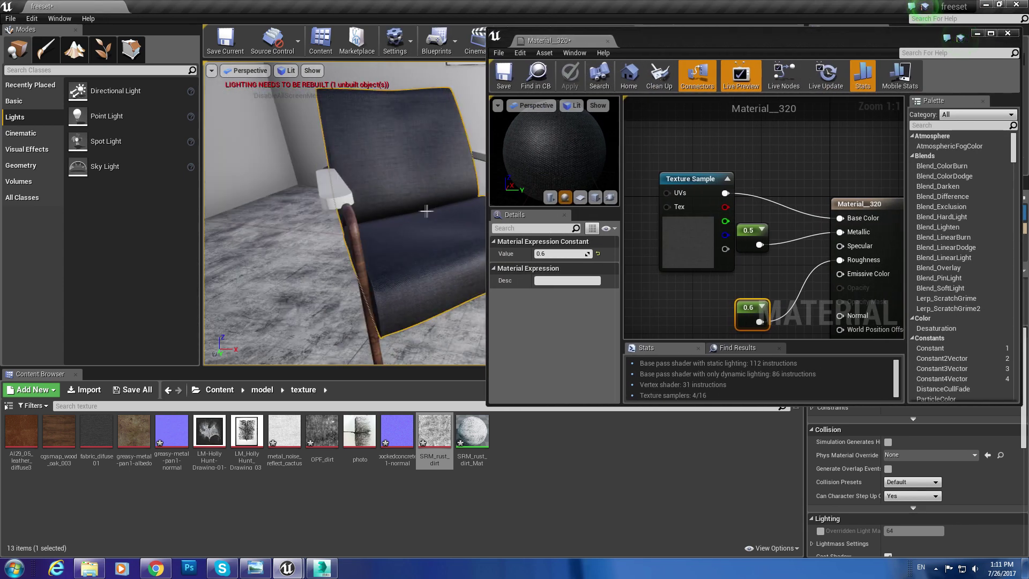
click(309, 220)
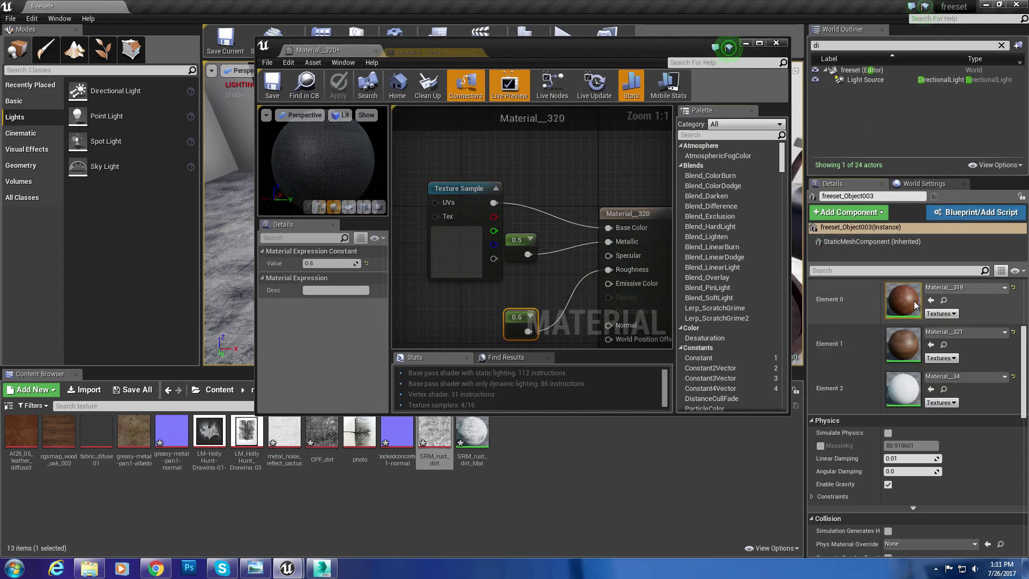
Open Material__319 and add Constants: 0.7 into Metallic and 0.3 into Roughness.
double_click(903, 300)
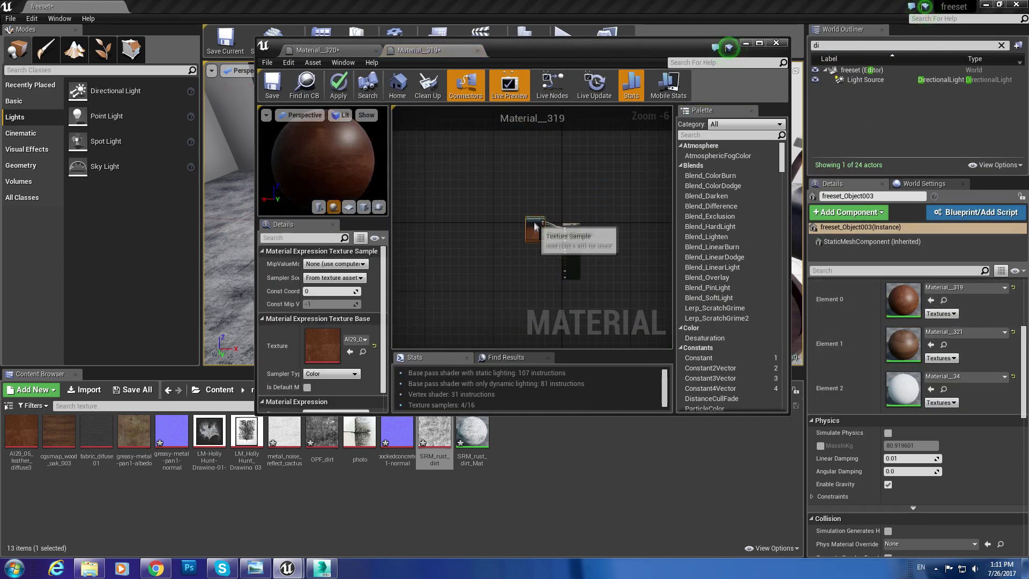
click(519, 225)
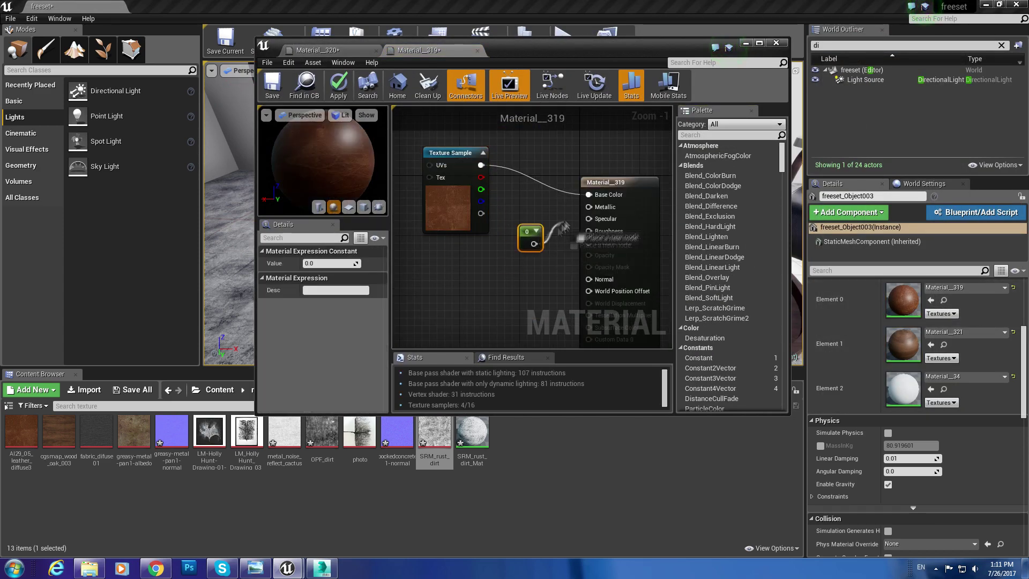
drag(527, 231, 521, 204)
text(6)
key(Return)
key(ctrl+c)
key(ctrl+v)
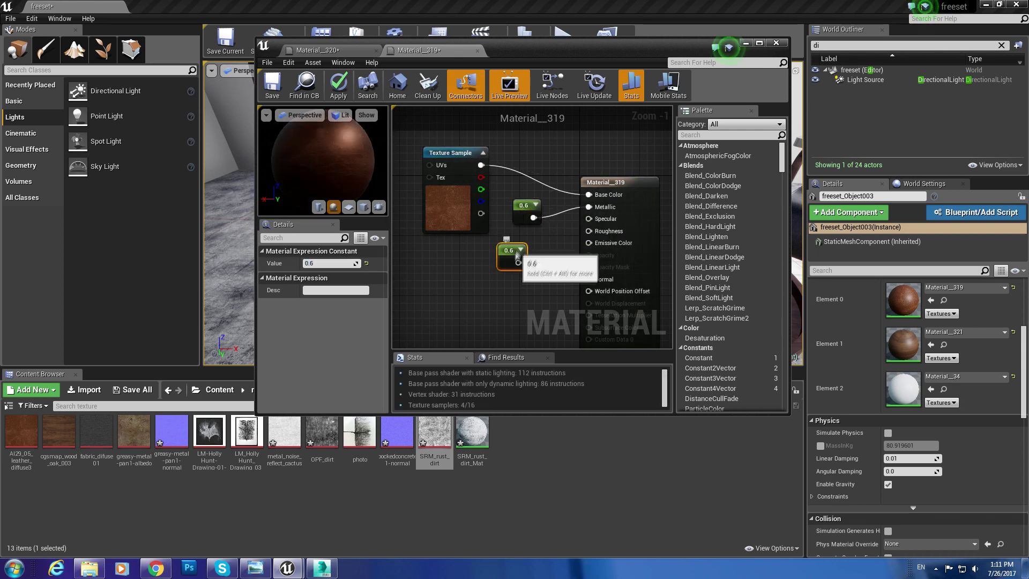
drag(518, 270, 589, 231)
text(0.3)
key(Return)
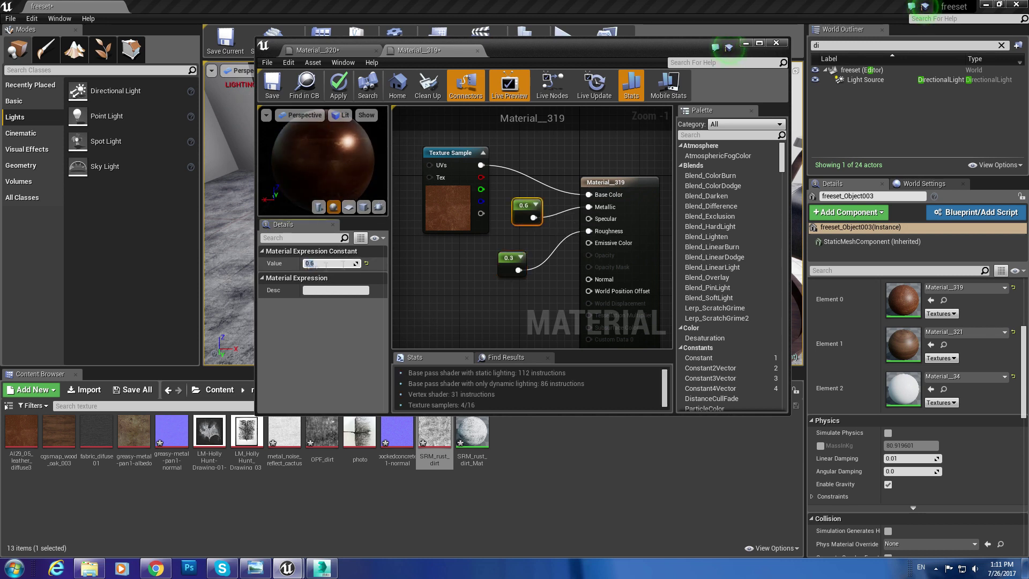
text(.7)
key(Return)
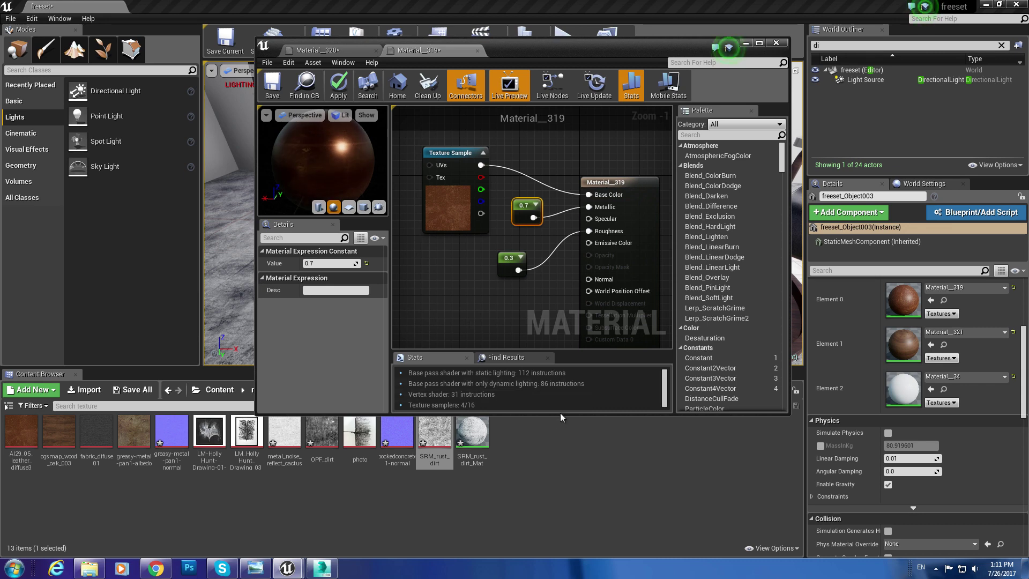
Drive Roughness with SRM_rust_dirt multiplied by a 0.45 constant, and apply the material.
mouse_move(434, 433)
mouse_down()
mouse_move(436, 283)
mouse_move(527, 278)
mouse_move(521, 303)
mouse_up()
text(mult)
key(Return)
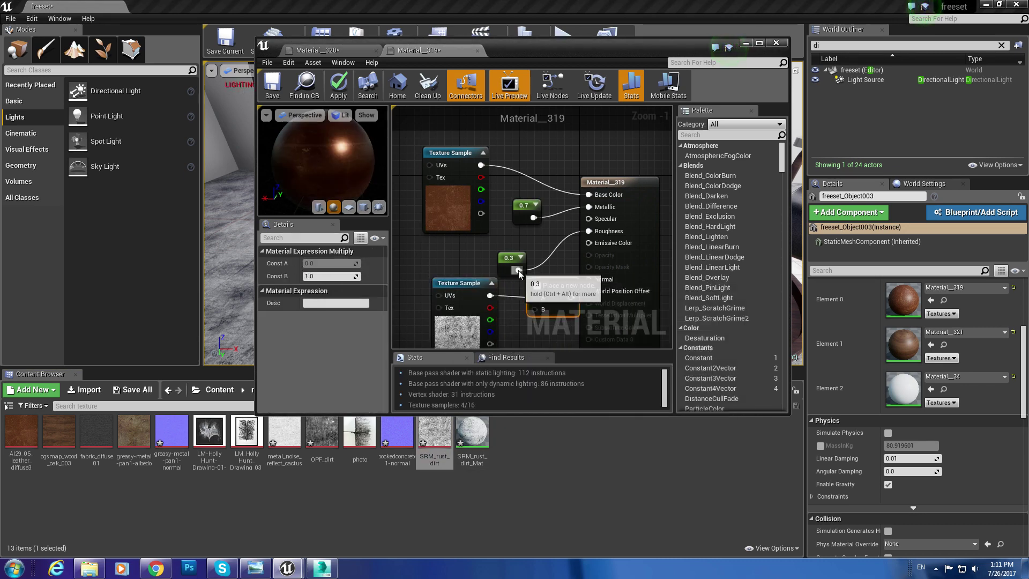
drag(534, 315, 588, 231)
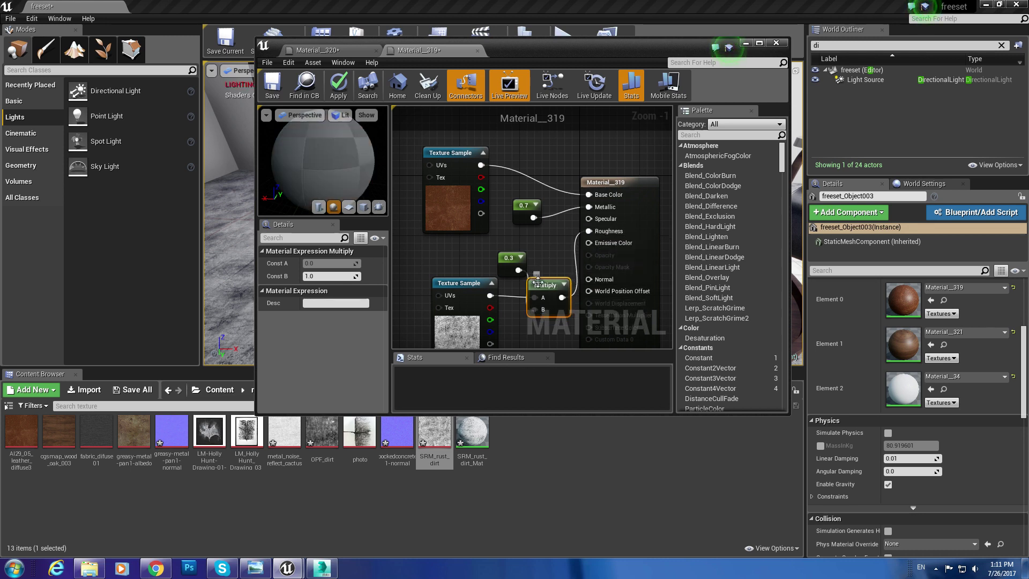
drag(552, 284, 545, 258)
click(507, 263)
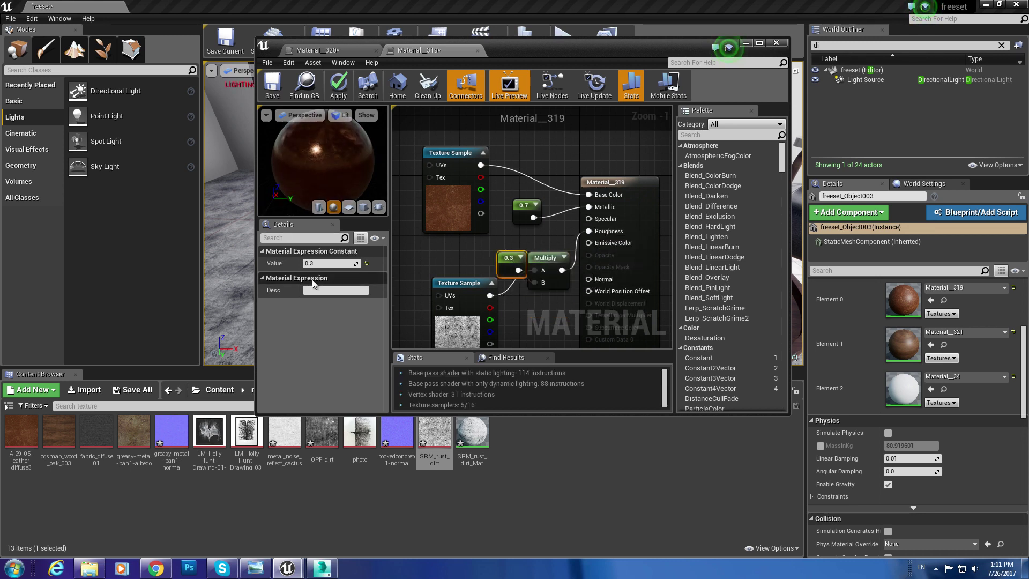
text(0.45)
key(Return)
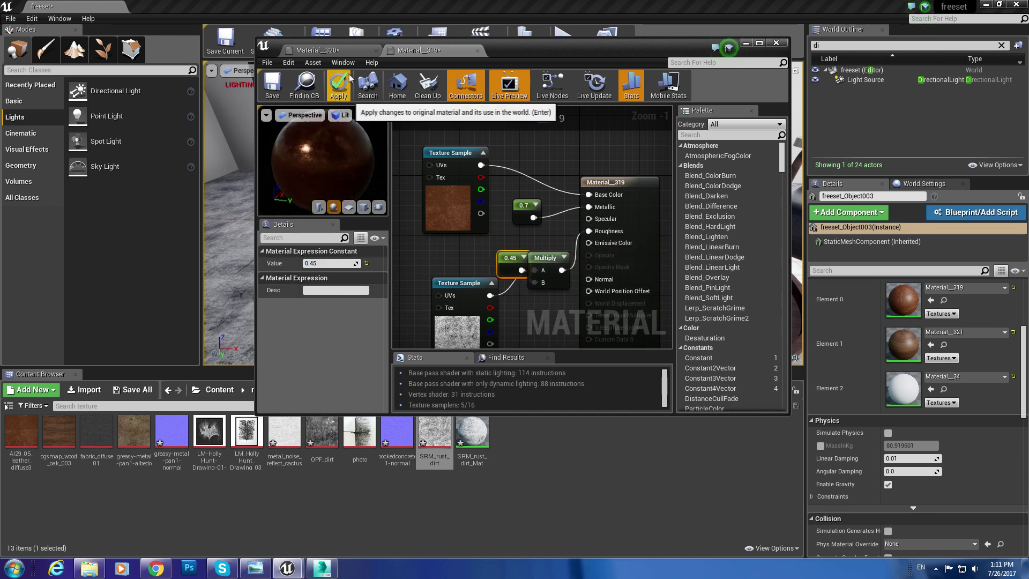
click(338, 85)
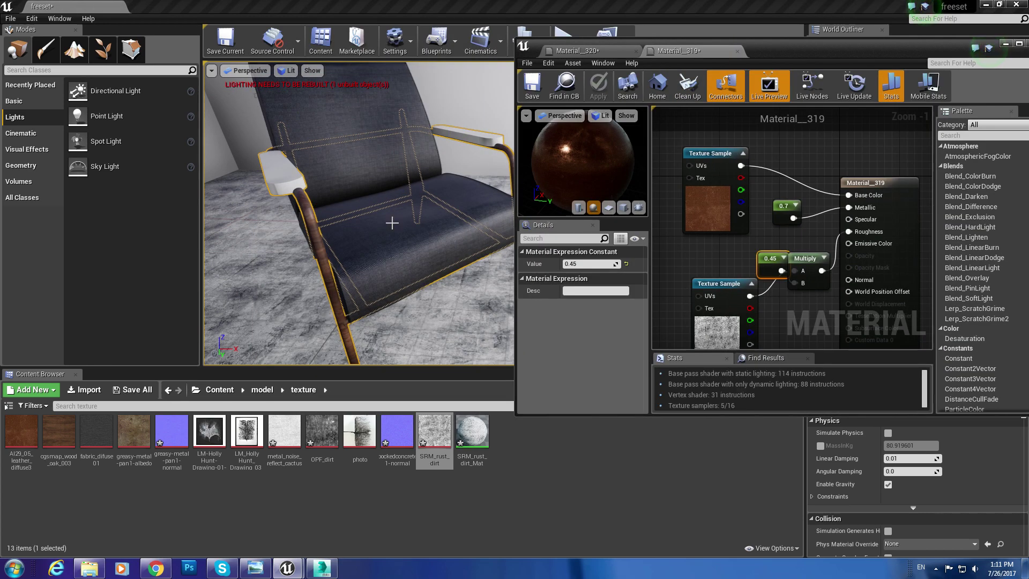
right_drag(392, 223, 392, 222)
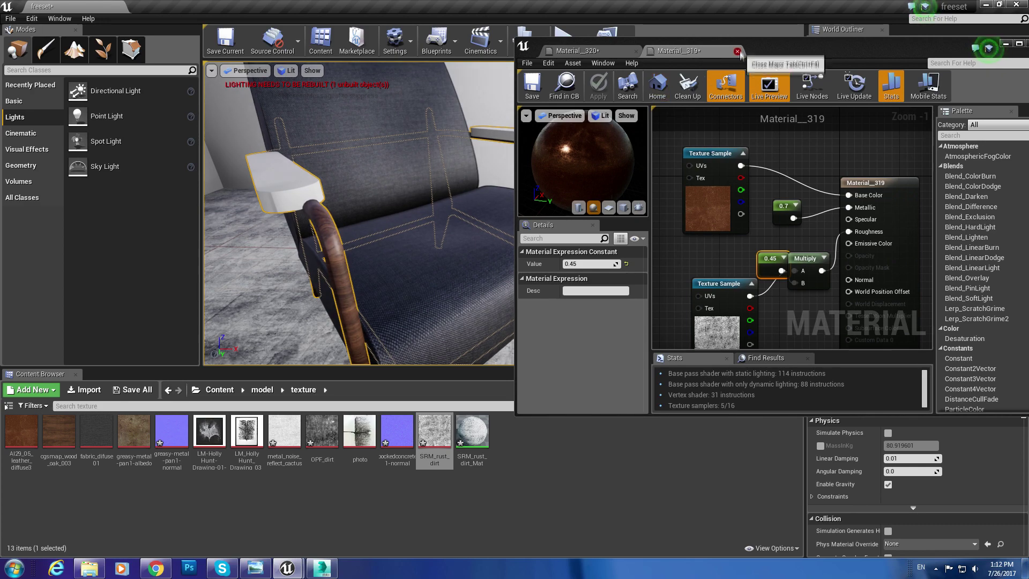
Close the Material__319 editor, keep Element 0's brown material, and assign Material__319 to Element 1.
click(737, 52)
click(1004, 288)
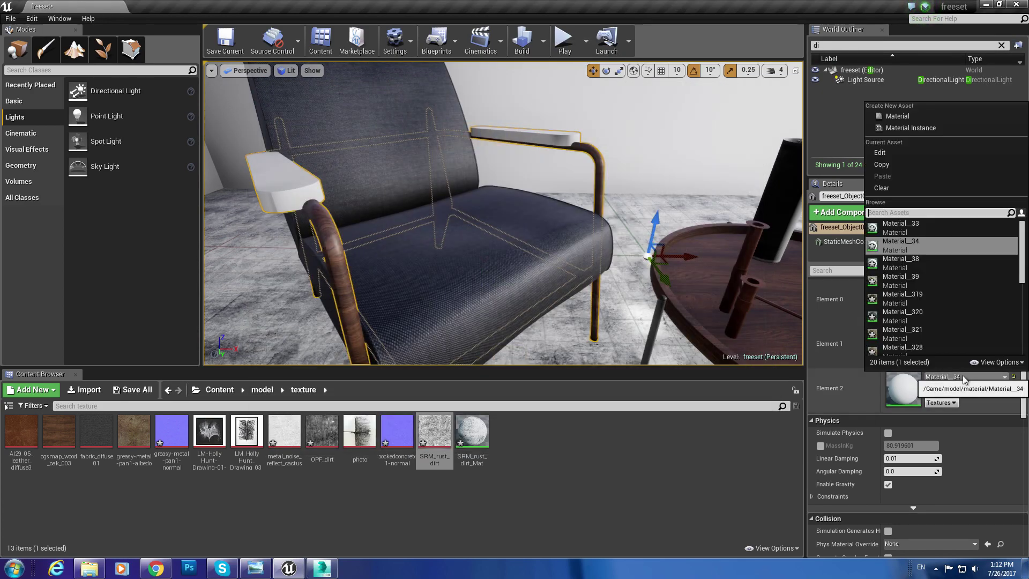
click(908, 237)
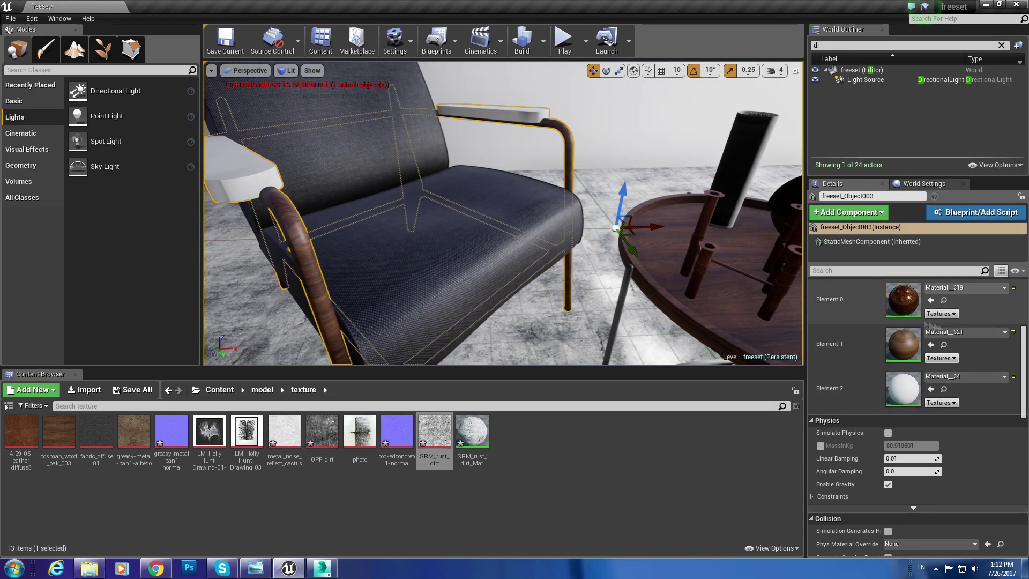
click(960, 332)
text(319)
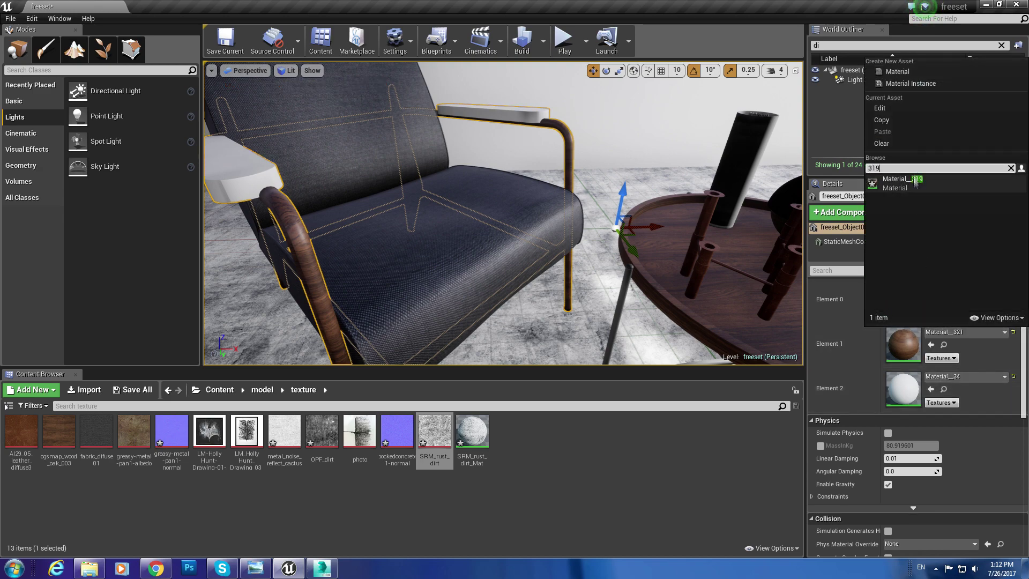
click(902, 180)
drag(502, 257, 503, 256)
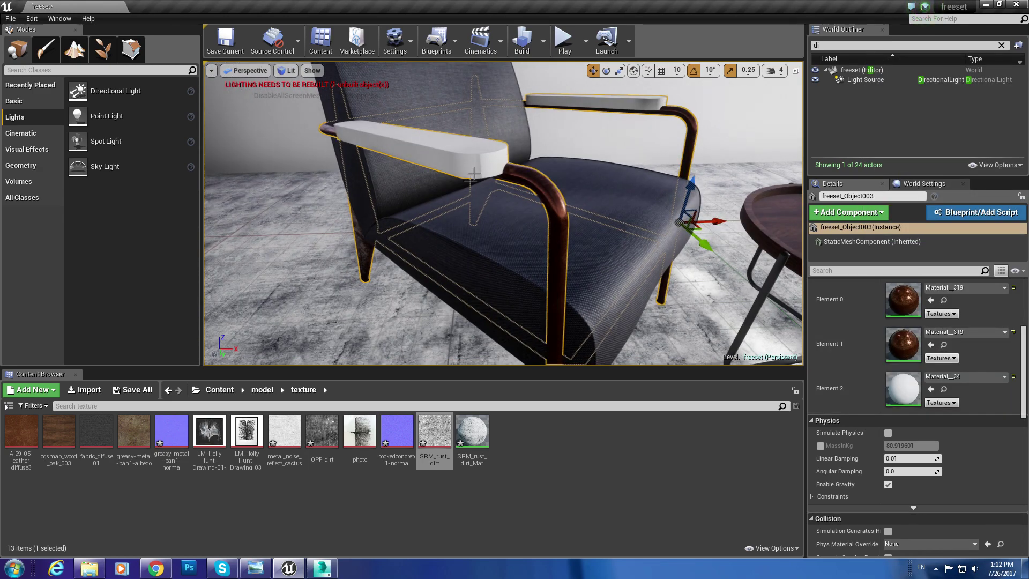
Drop Material__321 from the material folder onto the chair armrest, then select the table.
click(262, 390)
double_click(22, 431)
mouse_move(247, 431)
mouse_down()
mouse_move(437, 157)
mouse_move(437, 215)
mouse_up()
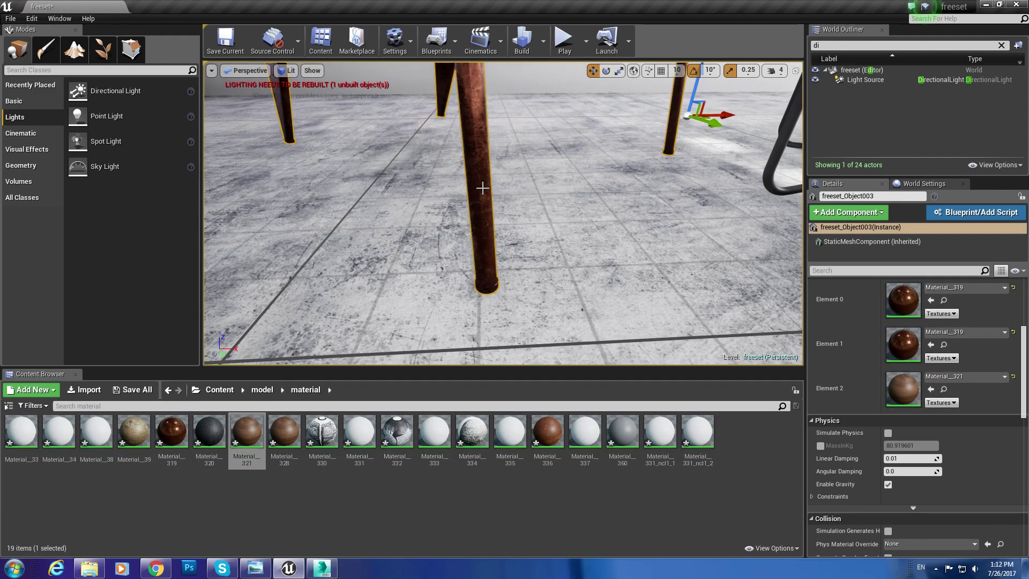
drag(498, 243, 498, 242)
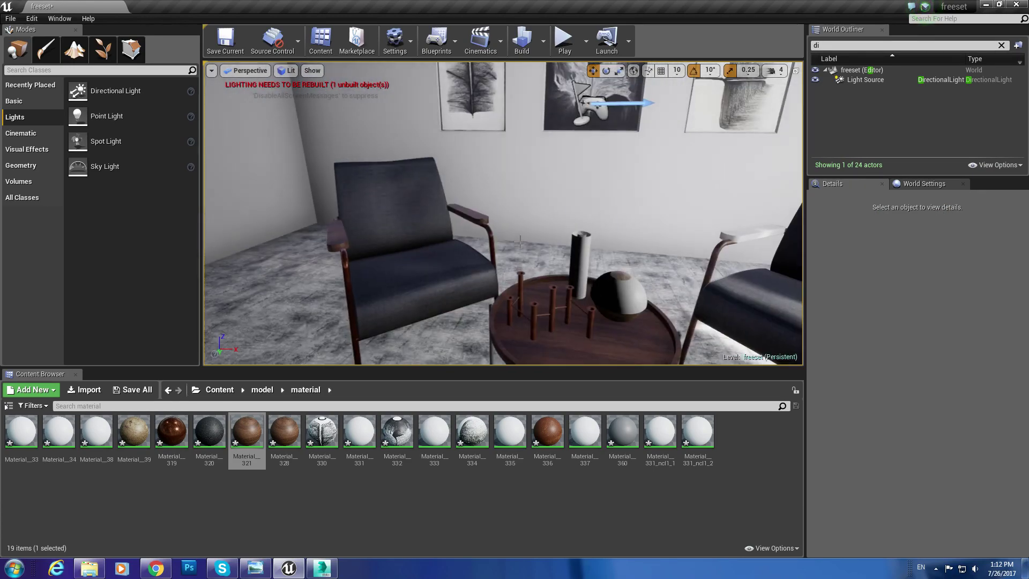
right_drag(585, 261, 585, 260)
click(586, 261)
Open the table's Material__328 and wire a new Constant node into Metallic.
double_click(905, 345)
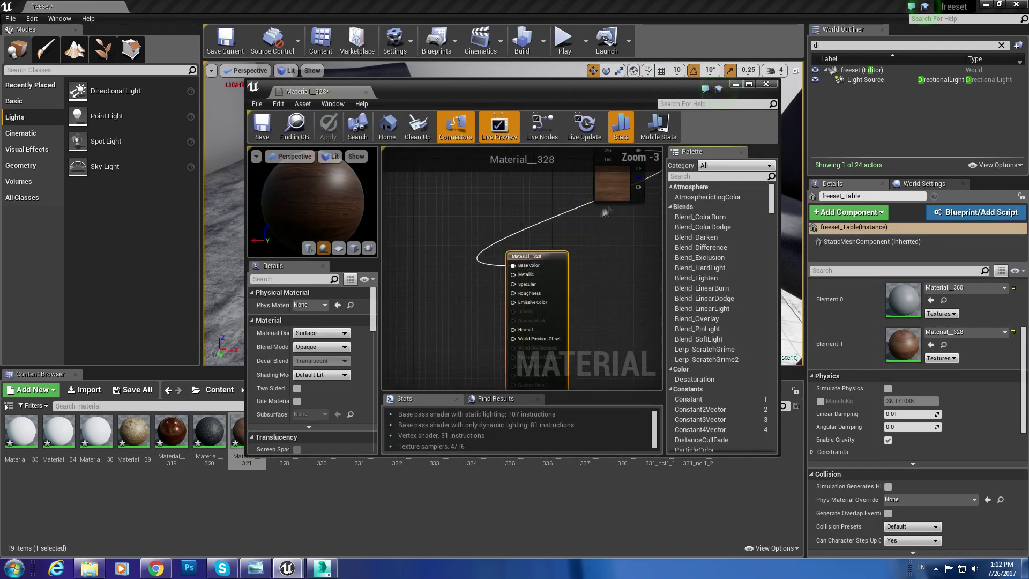
scroll(464, 288, up, 3)
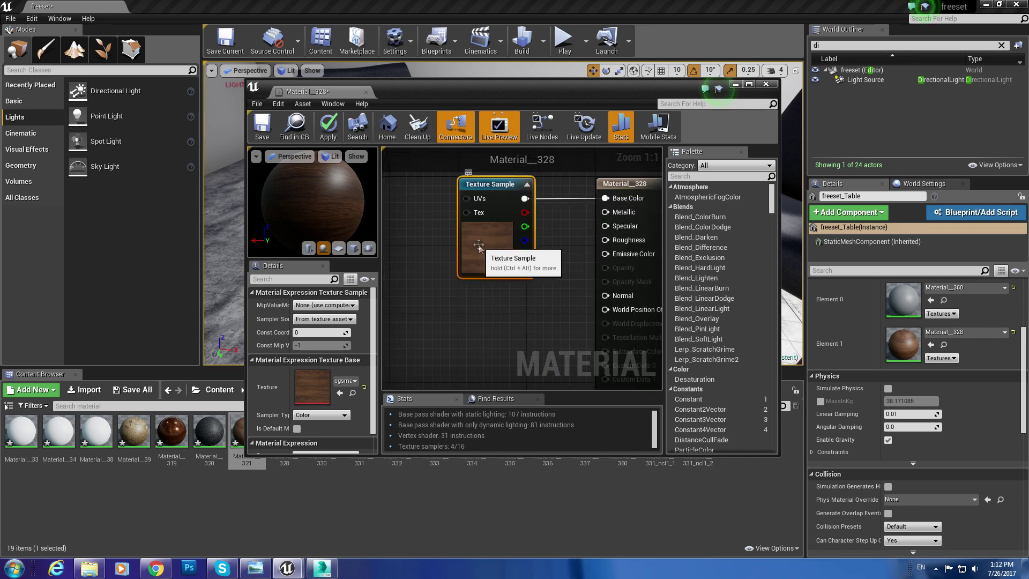
drag(478, 246, 461, 246)
click(533, 260)
drag(544, 273, 605, 211)
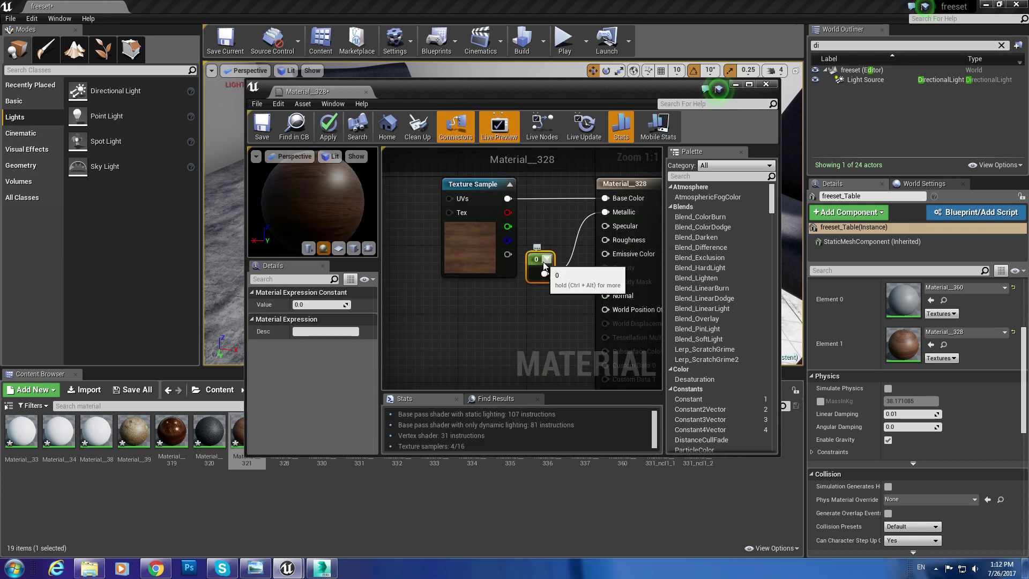
drag(533, 258, 461, 298)
click(502, 296)
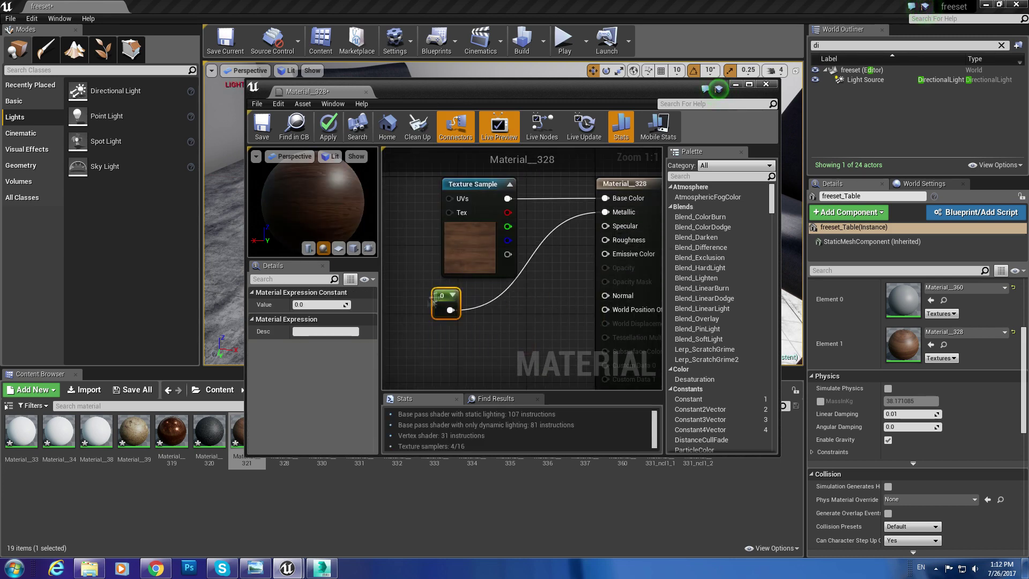
Set the Metallic constant to 0.4 and feed a 0.35 constant into Roughness.
text(6)
key(Return)
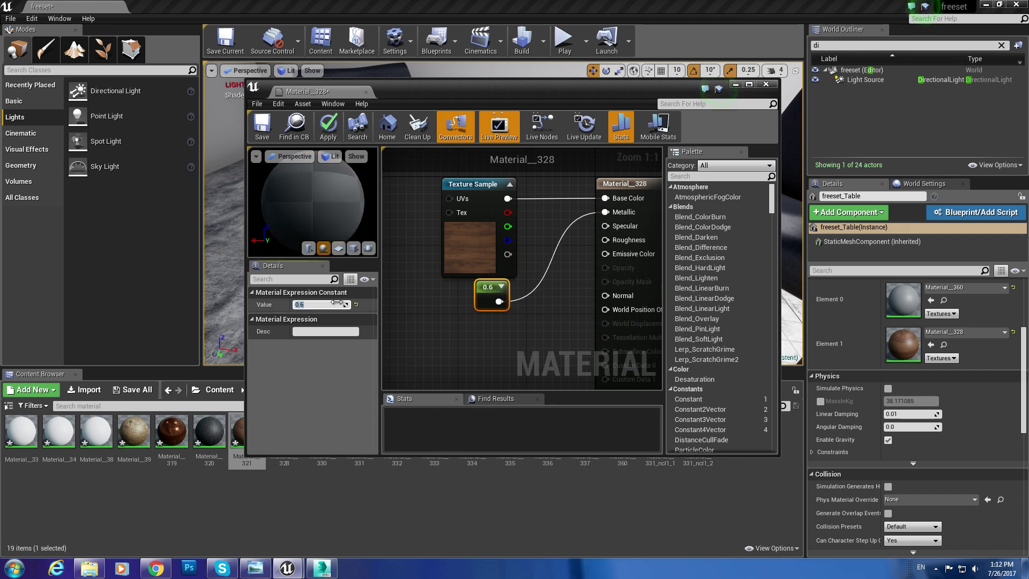
text(4)
key(Return)
drag(487, 295, 497, 303)
drag(506, 344, 605, 239)
text(.35)
key(Return)
Apply Material__328, check the table in the scene, and close its editor.
click(331, 133)
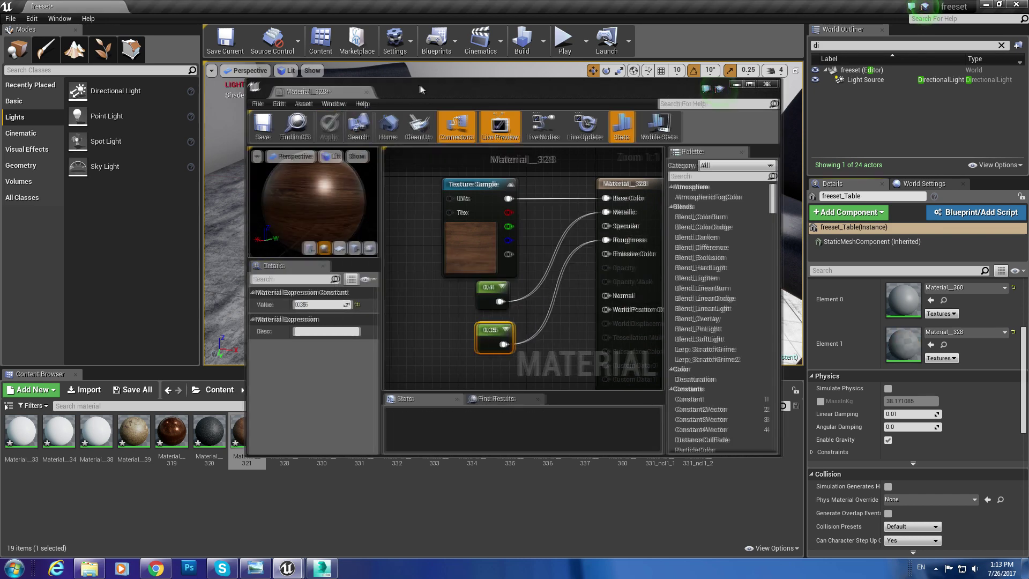
drag(418, 85, 850, 144)
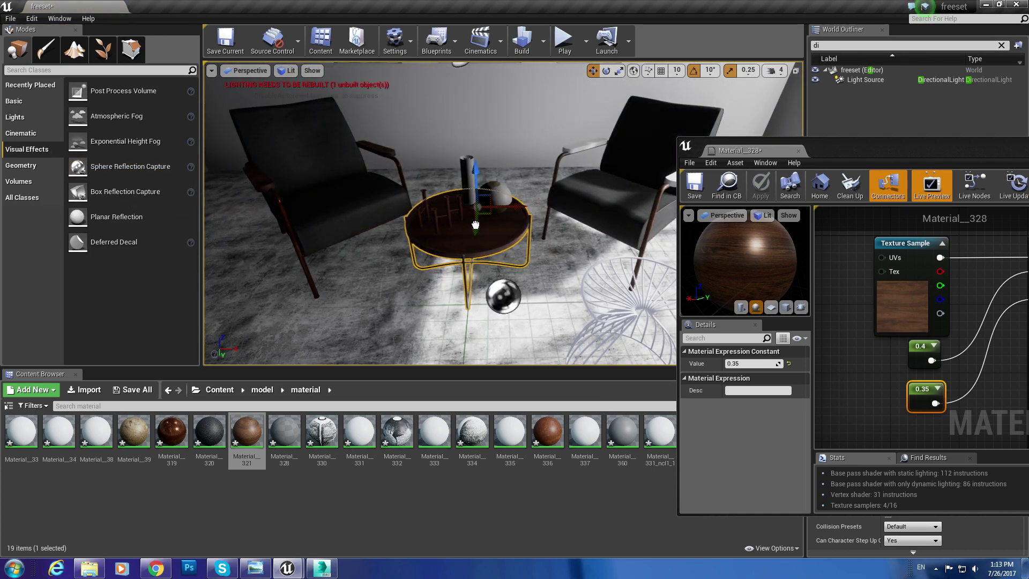
click(378, 231)
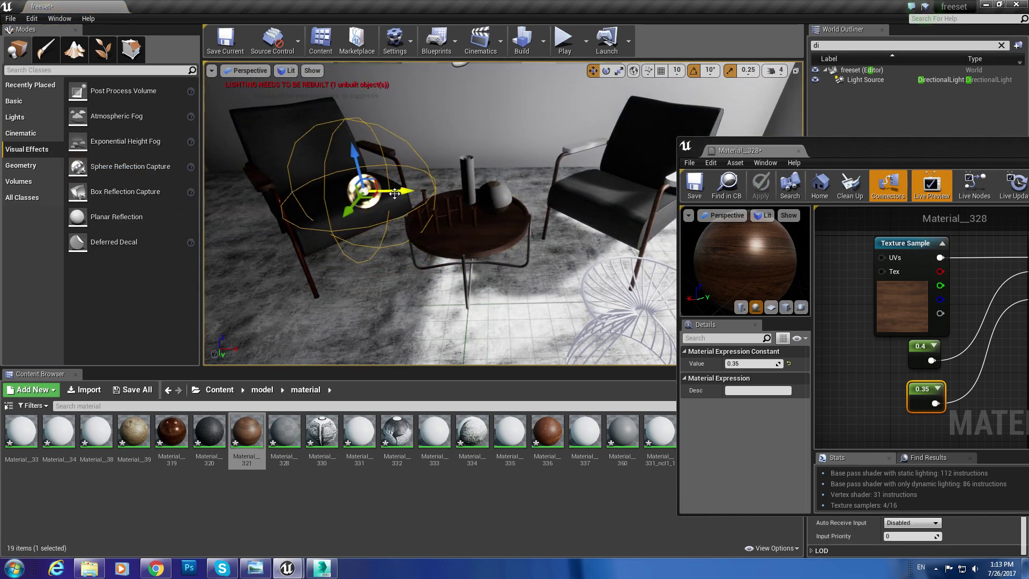
drag(867, 150, 550, 128)
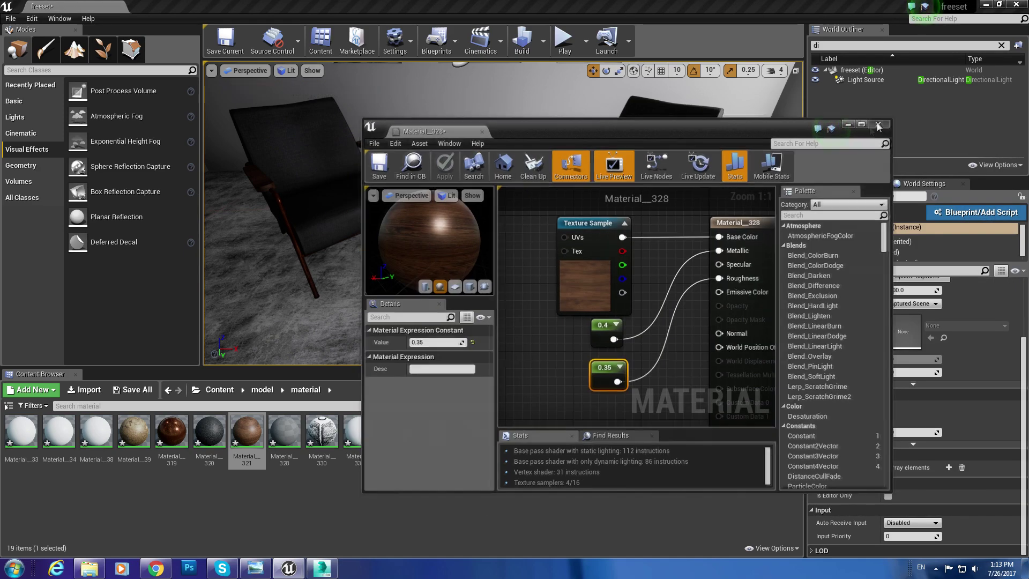
click(879, 123)
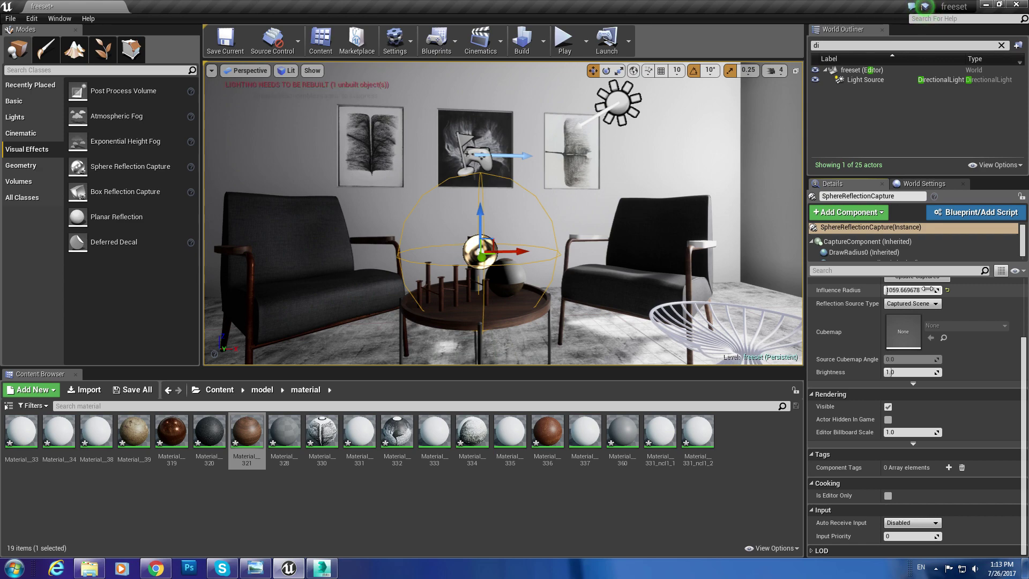
Frame the view on the round table and select the wire chair.
right_drag(503, 214, 514, 247)
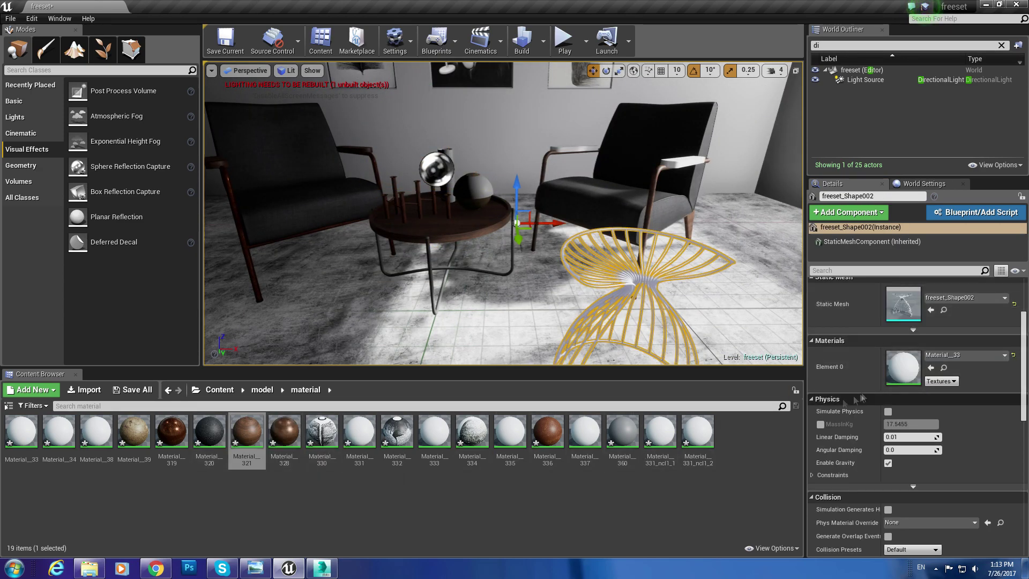
click(445, 211)
key(f)
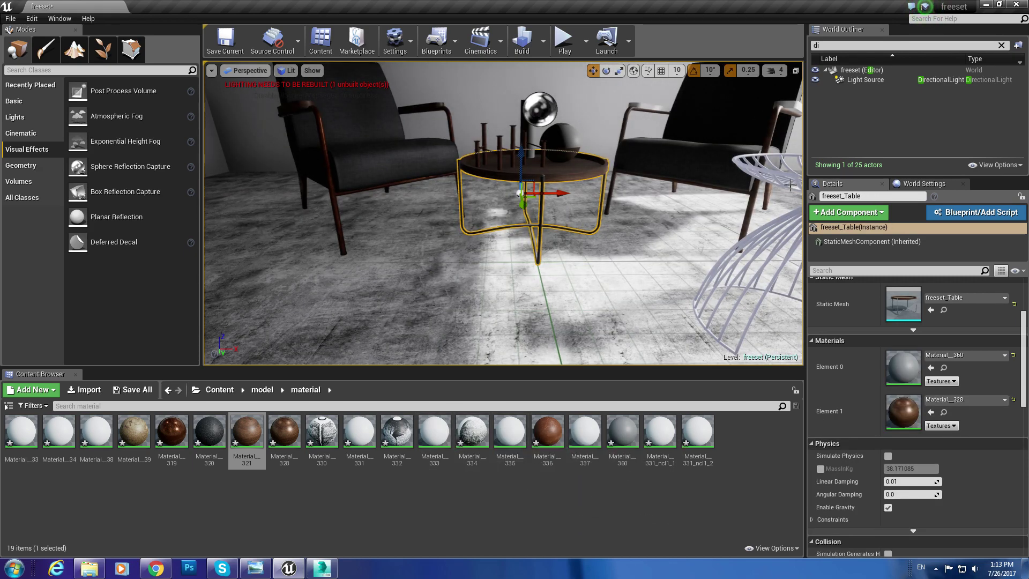
click(750, 238)
Open Material__33 and set its colour parameter to dark grey 0.095.
double_click(901, 369)
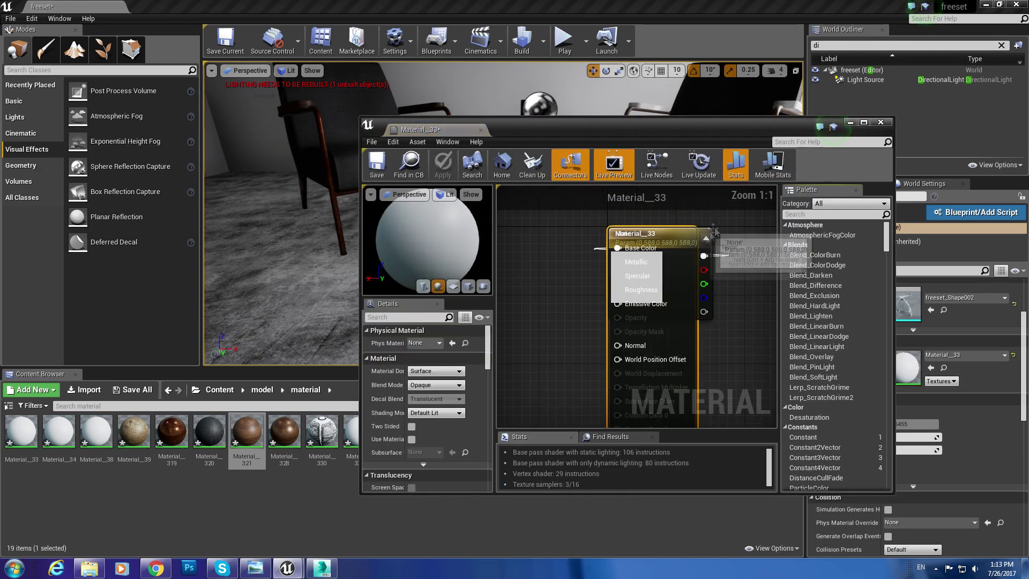
click(532, 257)
double_click(533, 257)
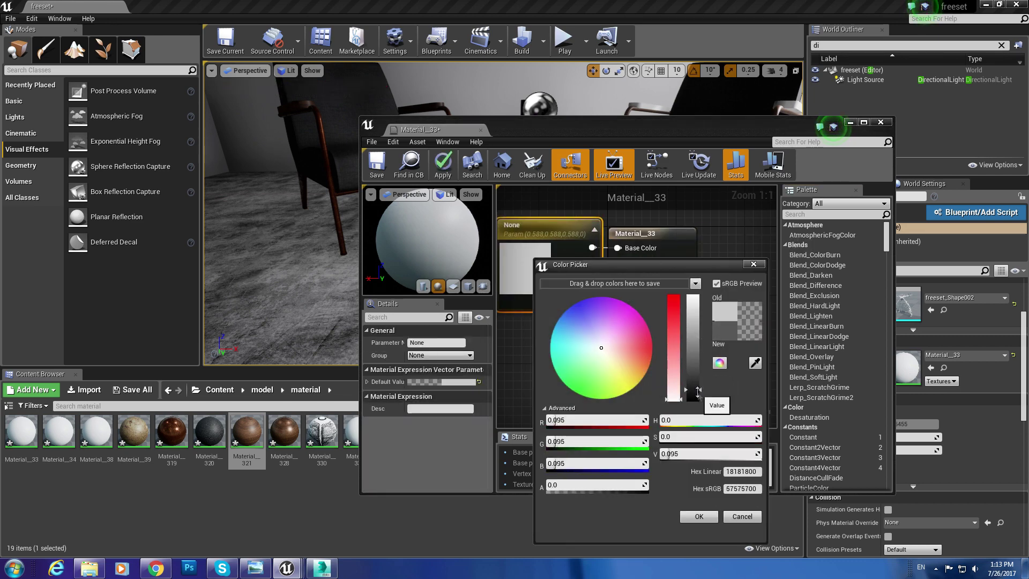
click(699, 516)
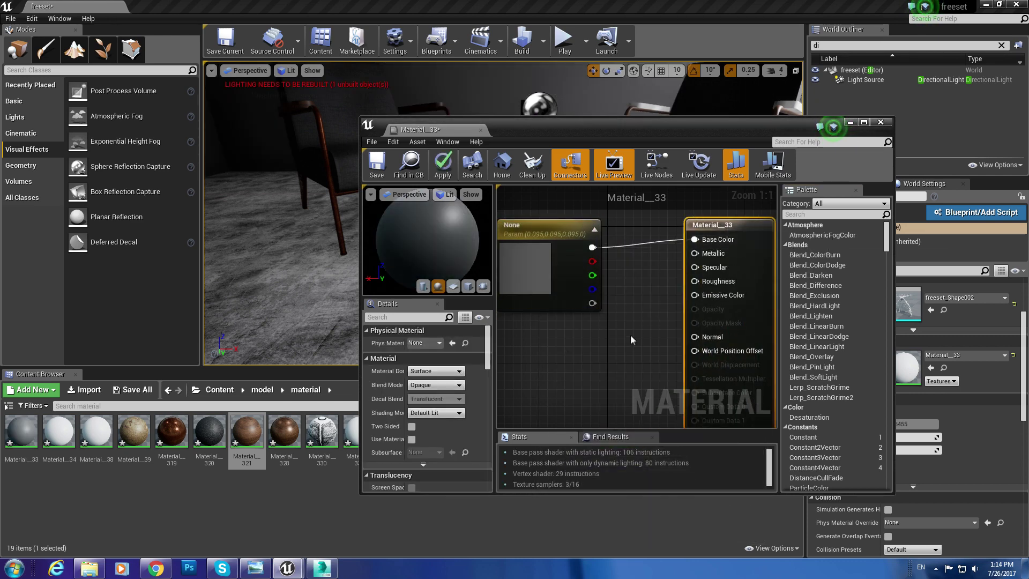
Add Constants 0.65 into Metallic and 0.35 into Roughness, then apply.
click(630, 340)
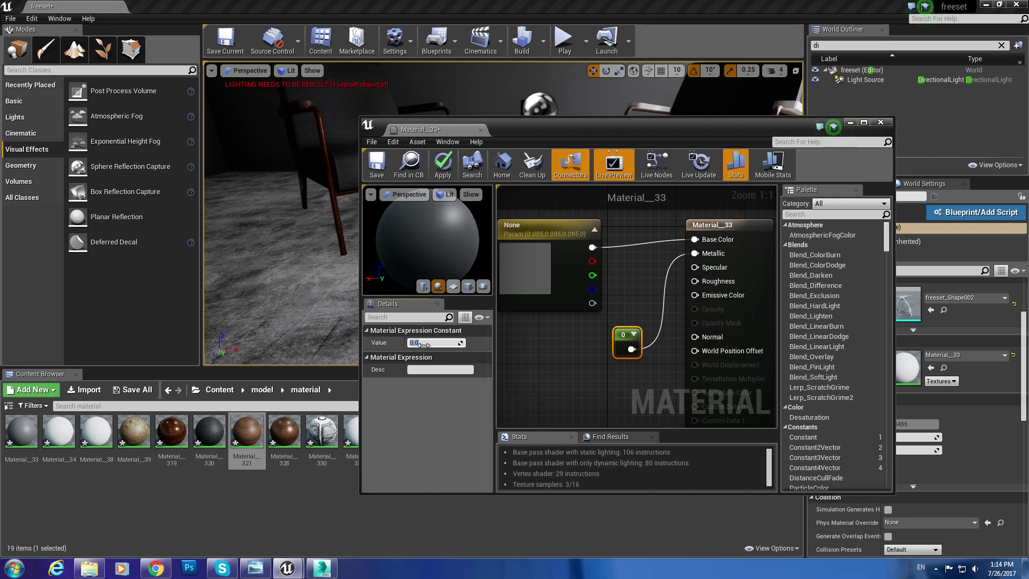
text(0.65)
key(Return)
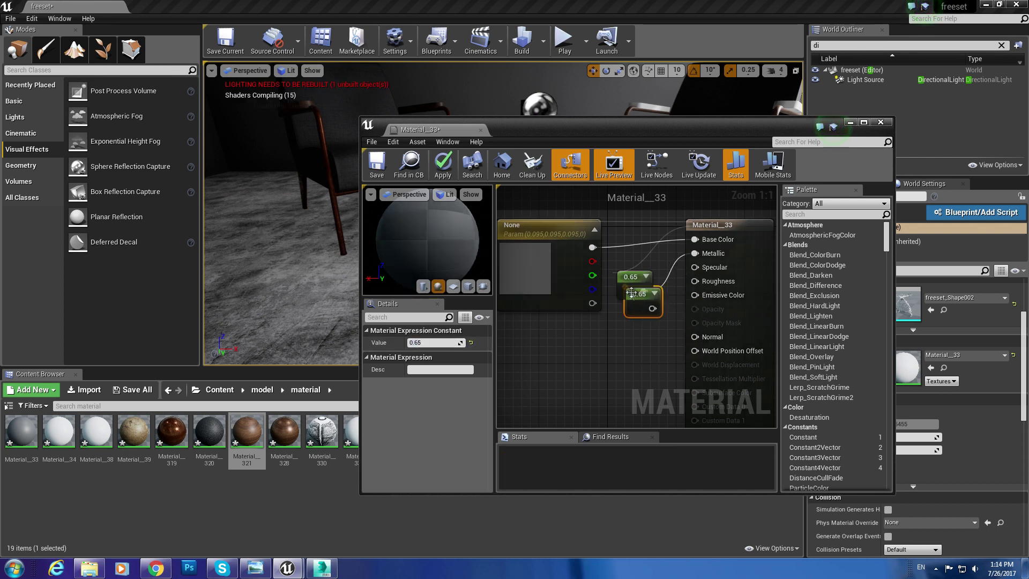
key(ctrl+c)
key(ctrl+v)
drag(627, 378, 695, 281)
click(435, 343)
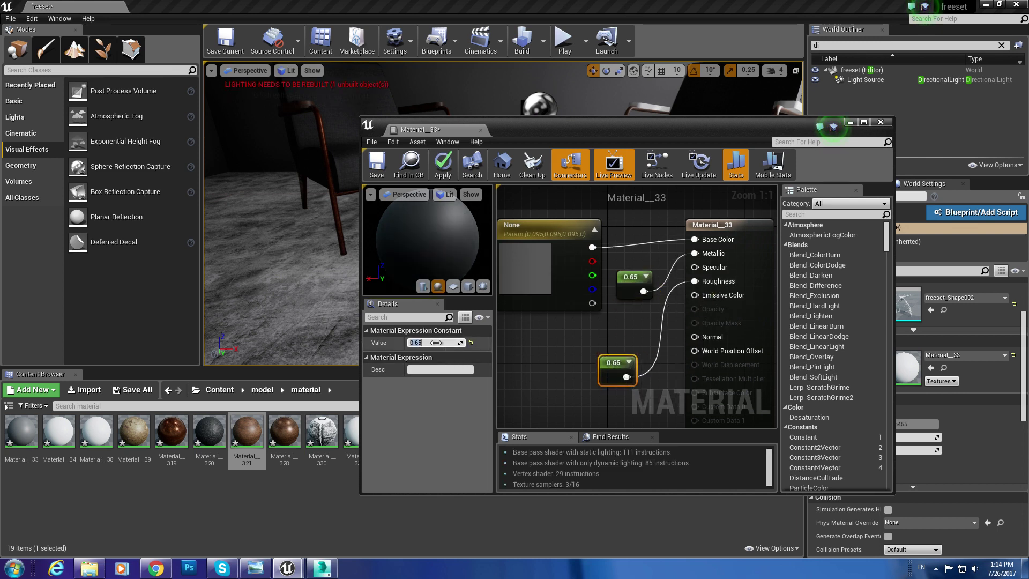
text(35)
key(Return)
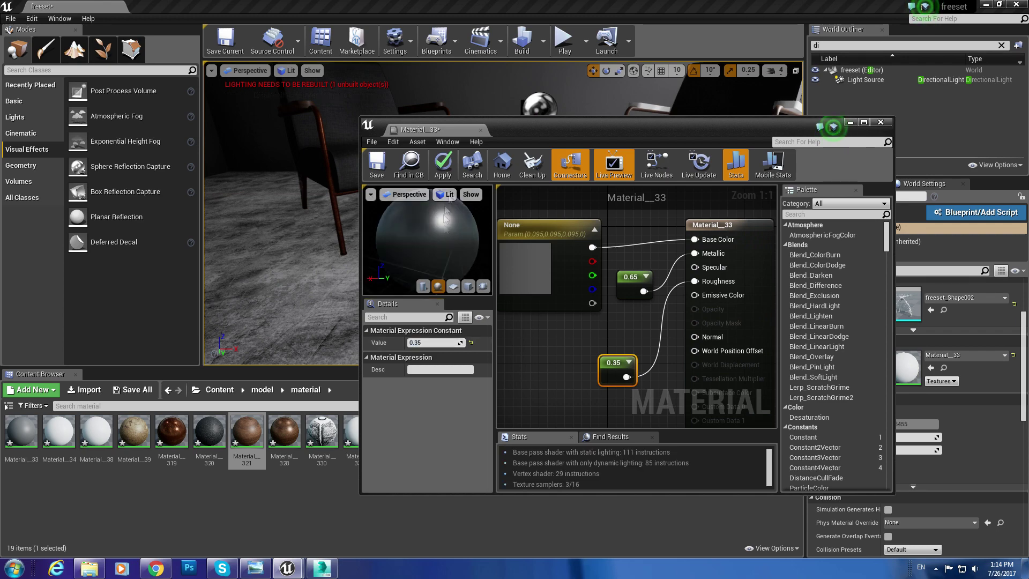
click(443, 164)
Bring in the OPF_dirt texture, multiply it into Roughness, and apply the material.
drag(536, 129, 624, 44)
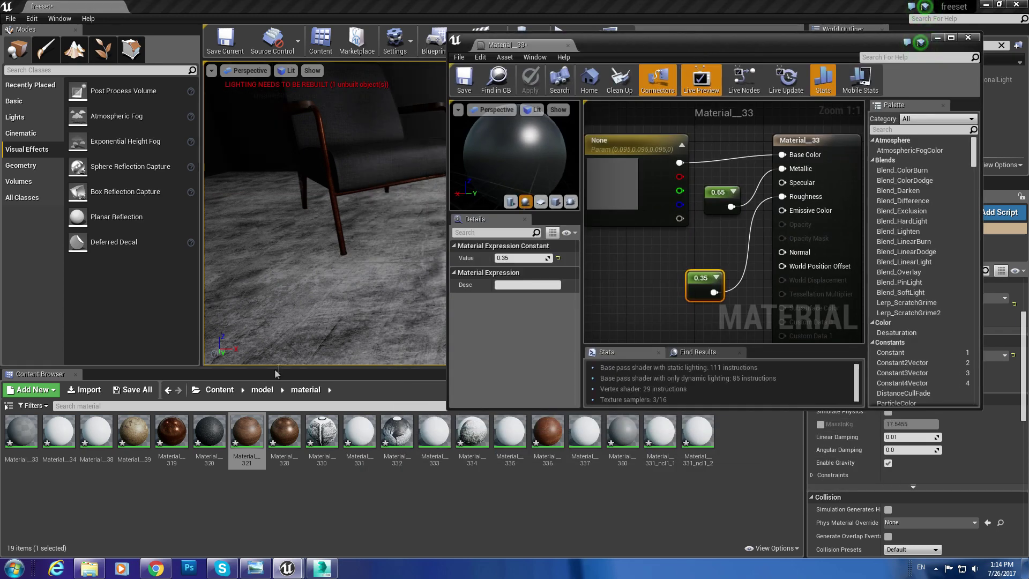
click(262, 389)
double_click(93, 446)
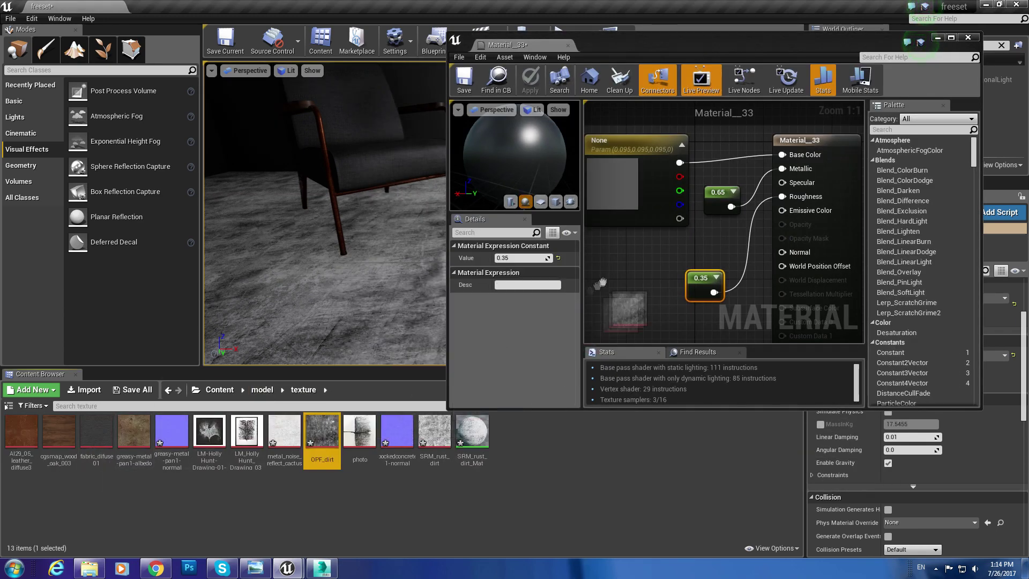
drag(322, 432, 621, 257)
drag(708, 283, 687, 234)
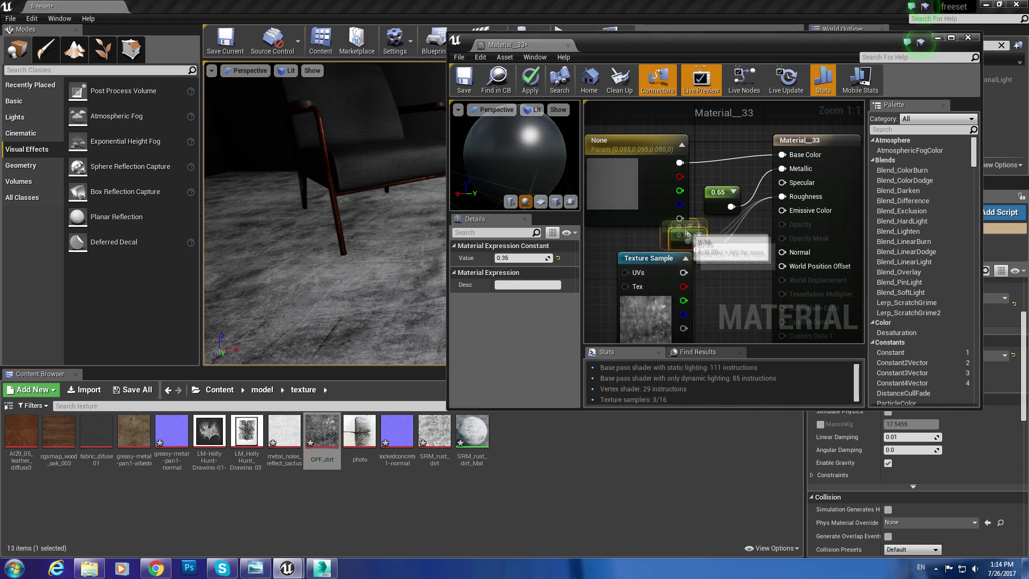
click(719, 268)
mouse_move(683, 272)
mouse_down()
mouse_move(722, 292)
mouse_move(708, 251)
mouse_up()
drag(771, 213, 782, 196)
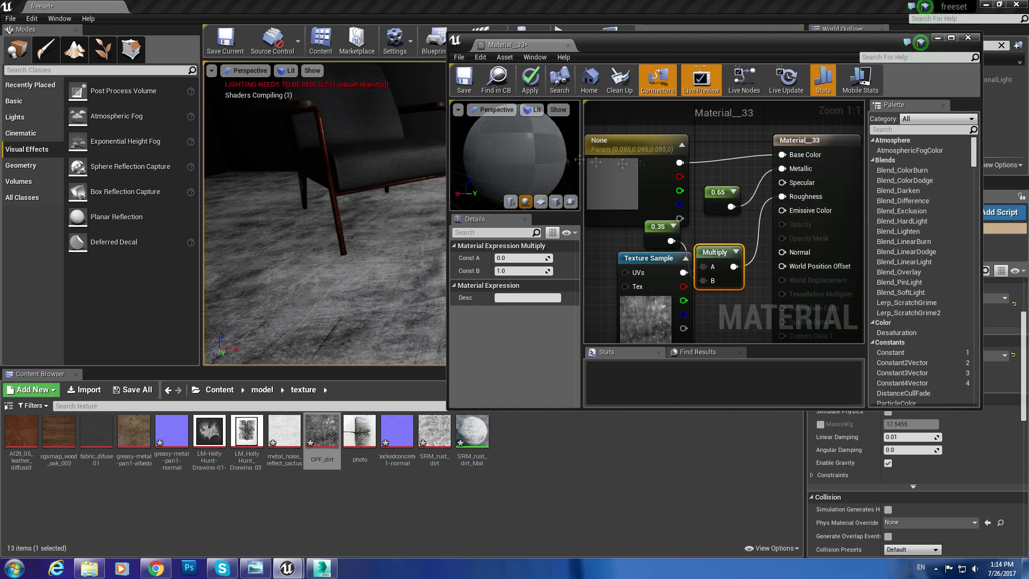
drag(642, 262, 602, 256)
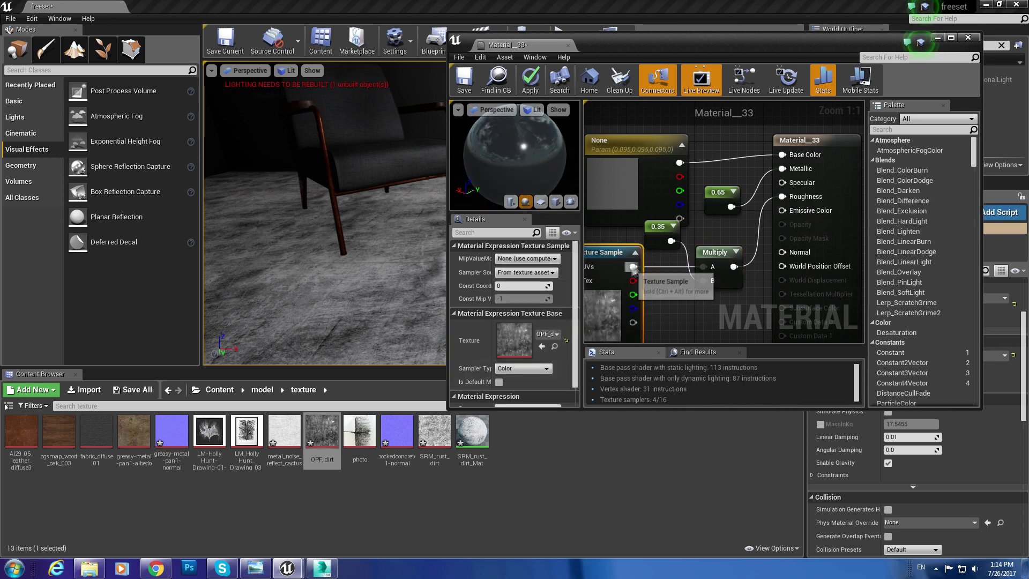
drag(786, 204, 531, 184)
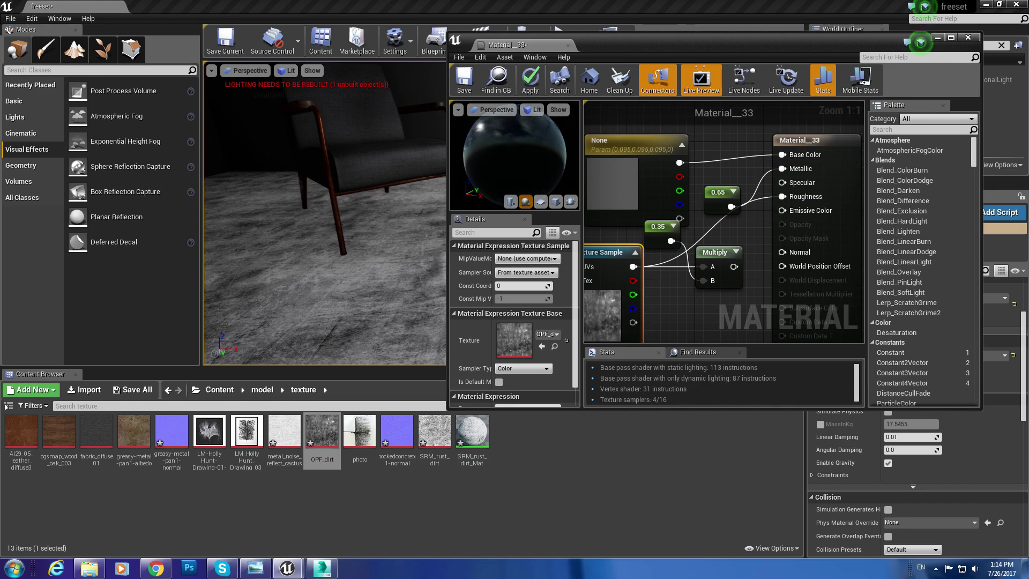
click(535, 79)
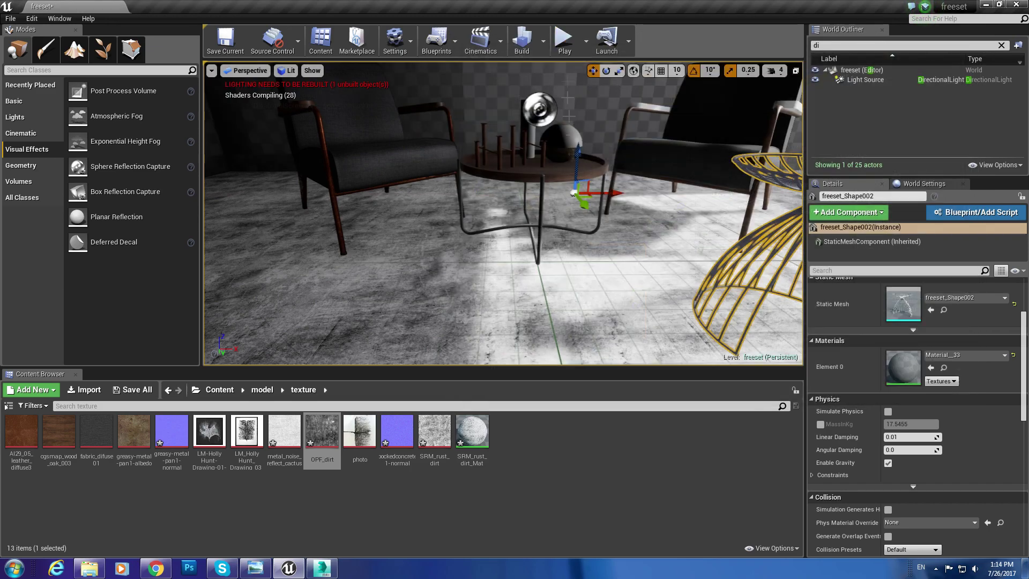
Reopen Material__33 and add a TexCoord node wired into the texture sample's UVs.
key(f)
right_drag(504, 215, 504, 215)
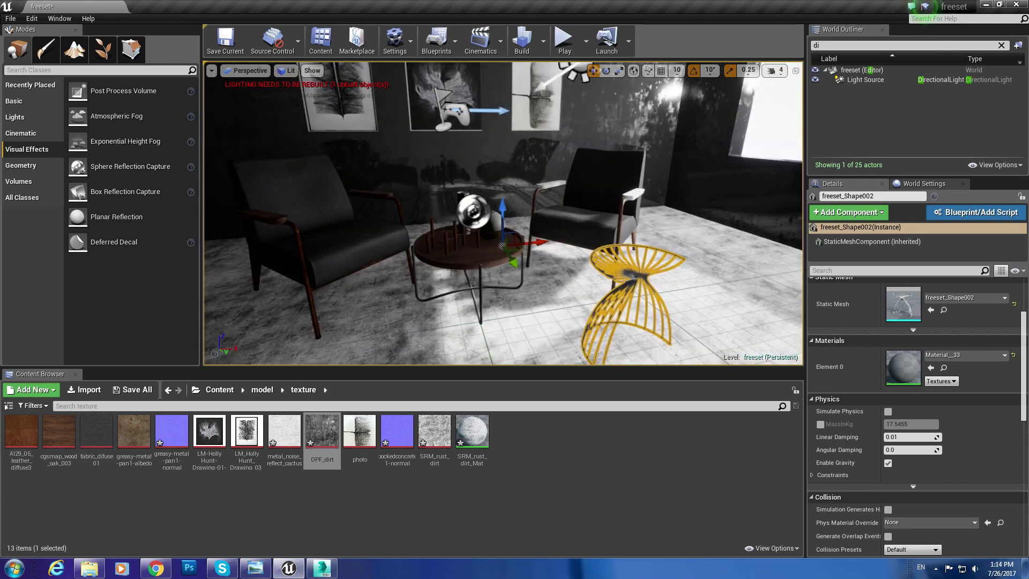
right_drag(539, 269, 538, 270)
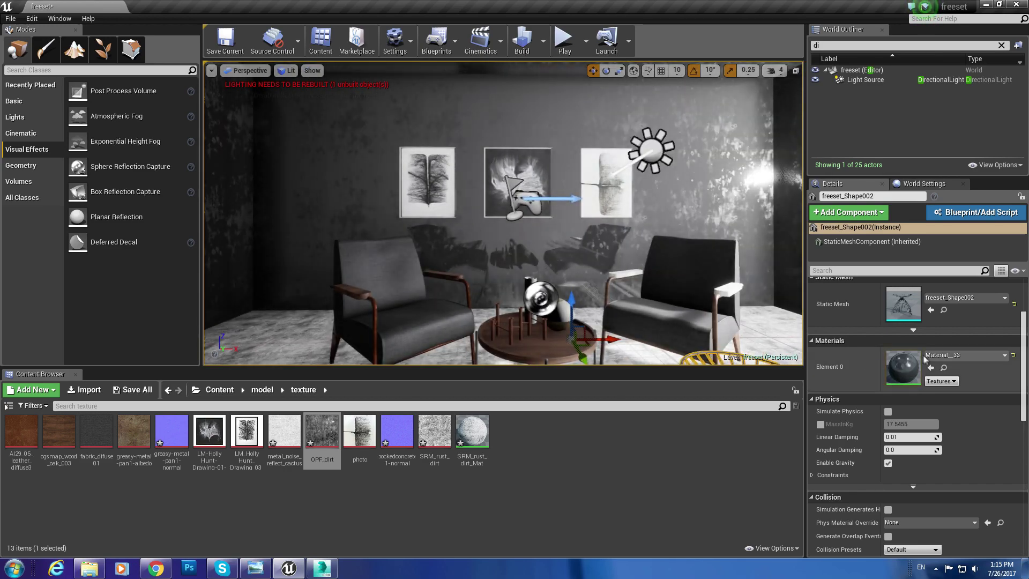
double_click(908, 354)
right_click(604, 215)
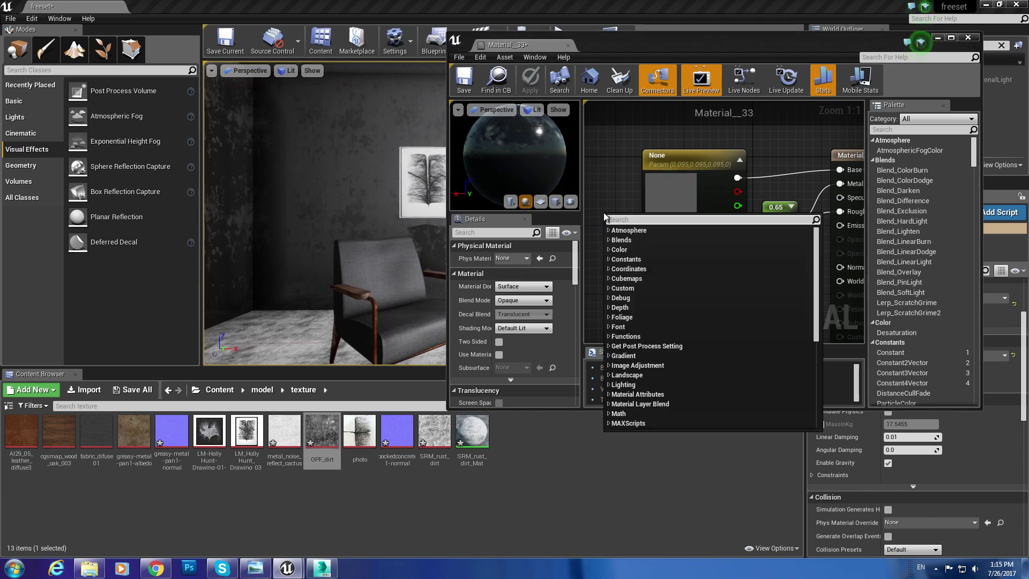
text(texcoord)
key(Return)
scroll(771, 247, down, 1)
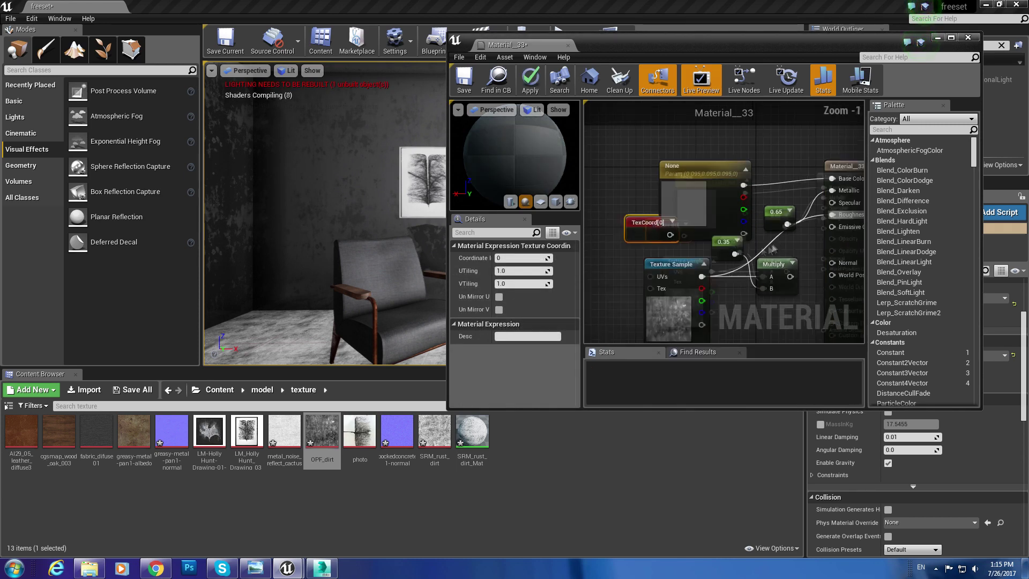
drag(637, 225, 598, 209)
drag(677, 284, 677, 283)
Darken the base colour to 0.035 and set the TexCoord tiling to 3.0.
double_click(702, 207)
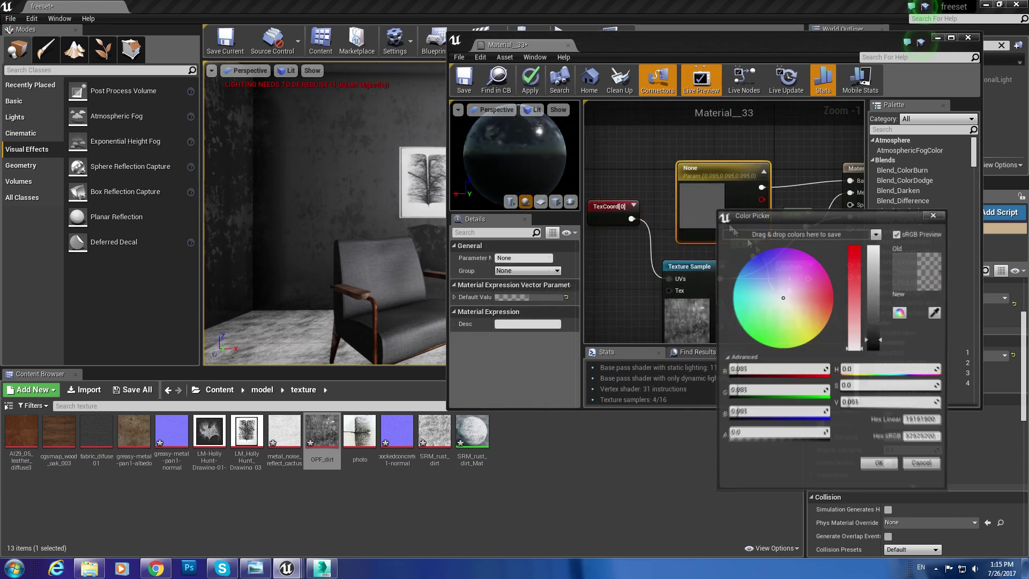
click(884, 463)
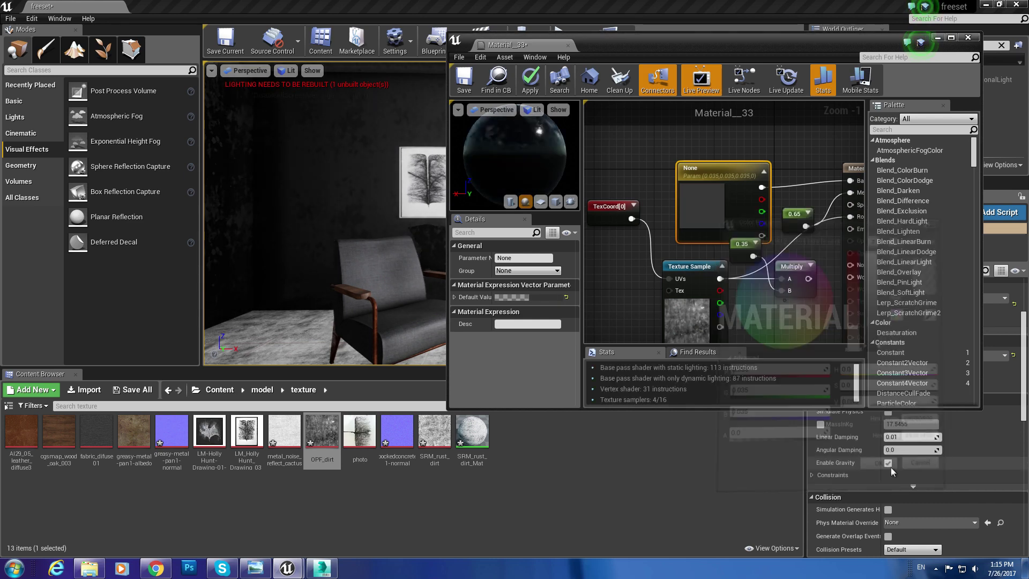
click(610, 208)
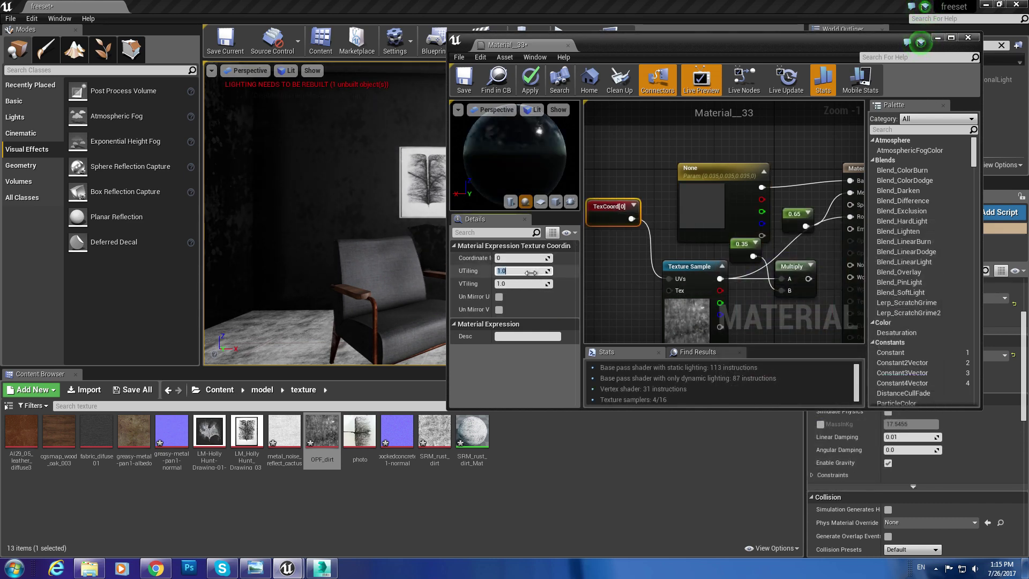
click(516, 284)
text(3)
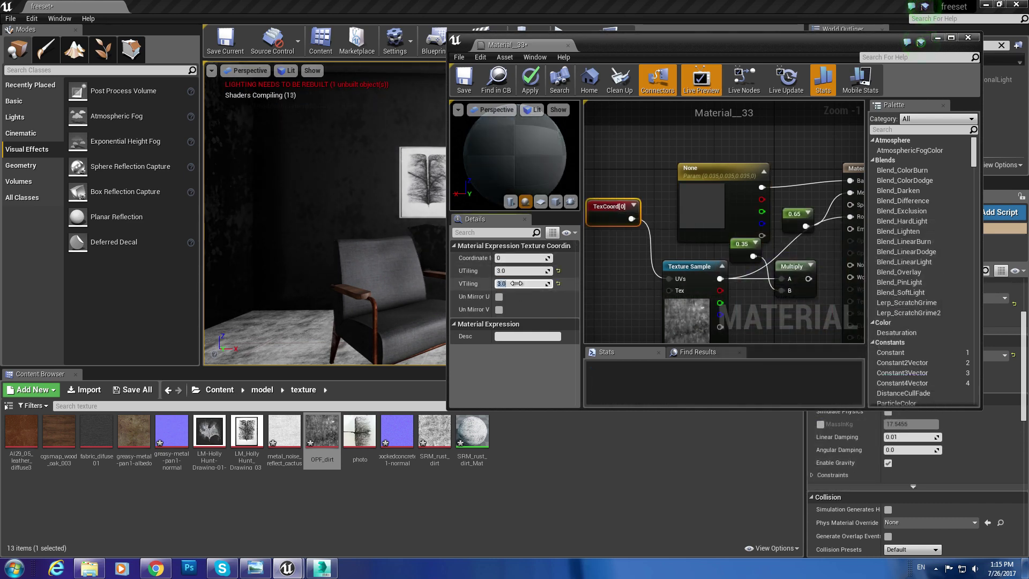
Add the concrete normal texture, wire it into Normal, and feed TexCoord into its UVs.
mouse_move(396, 431)
mouse_down()
mouse_move(600, 314)
mouse_move(740, 303)
mouse_up()
scroll(701, 256, down, 1)
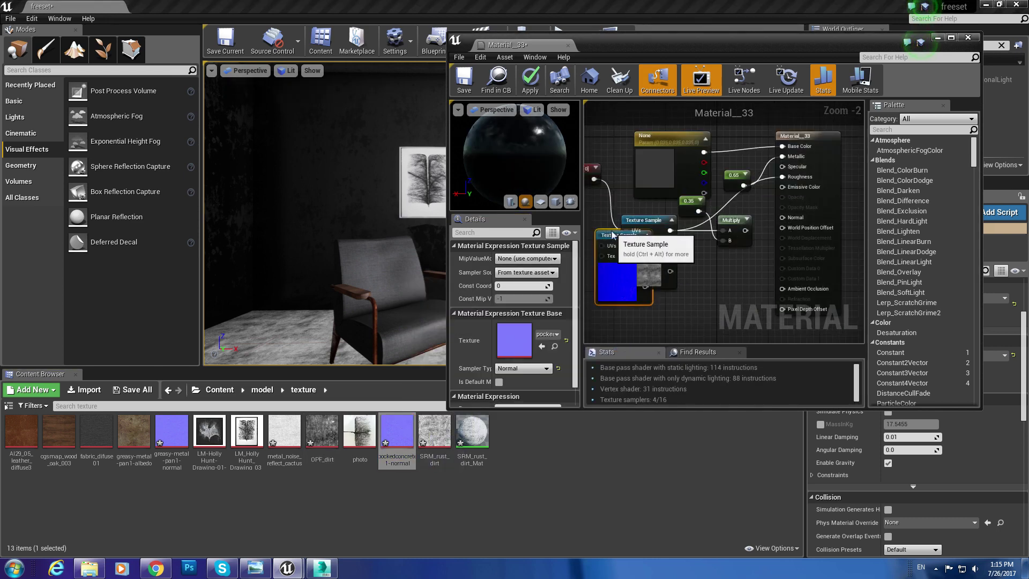
drag(784, 224, 782, 218)
drag(639, 228, 646, 209)
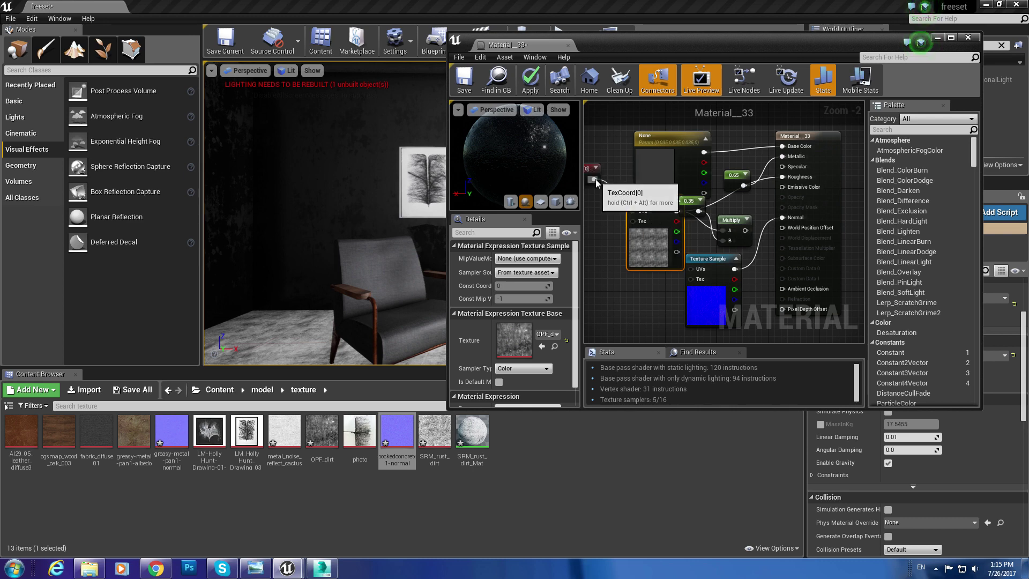
mouse_move(594, 179)
mouse_down()
mouse_move(736, 268)
mouse_move(713, 287)
mouse_up()
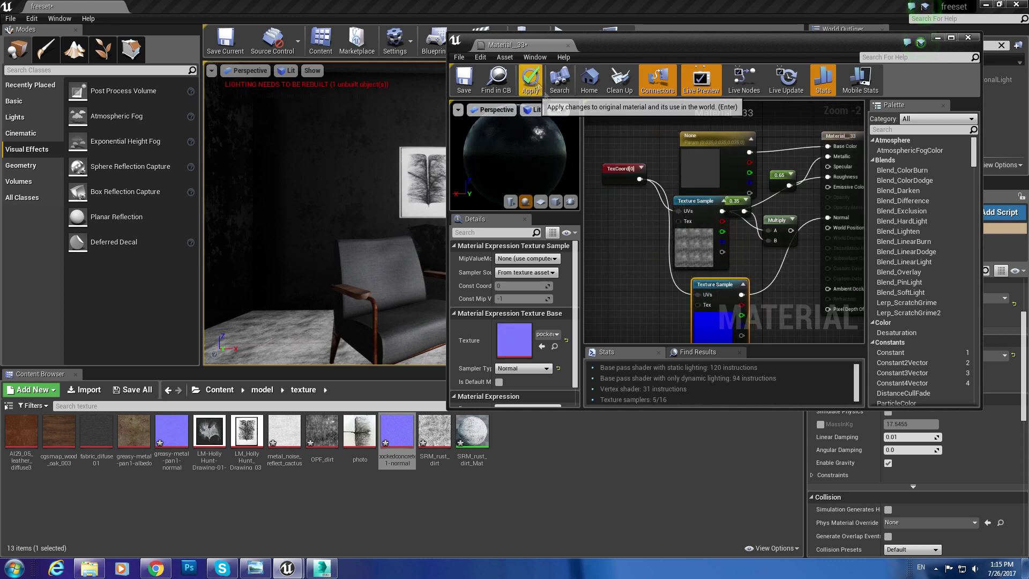
Raise the 0.35 constant to 1.0 and apply the material.
click(733, 201)
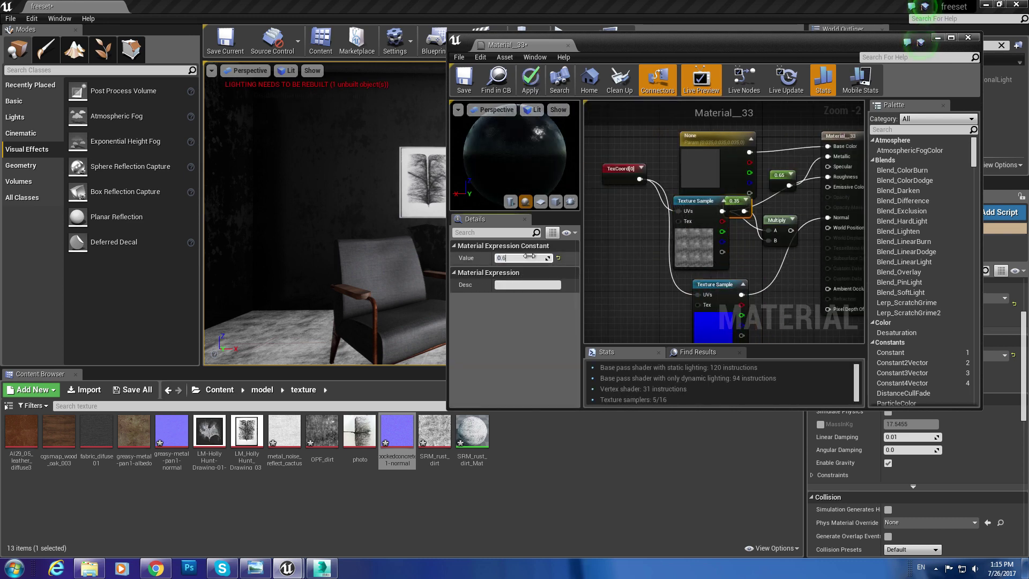
text(6)
key(Return)
click(780, 220)
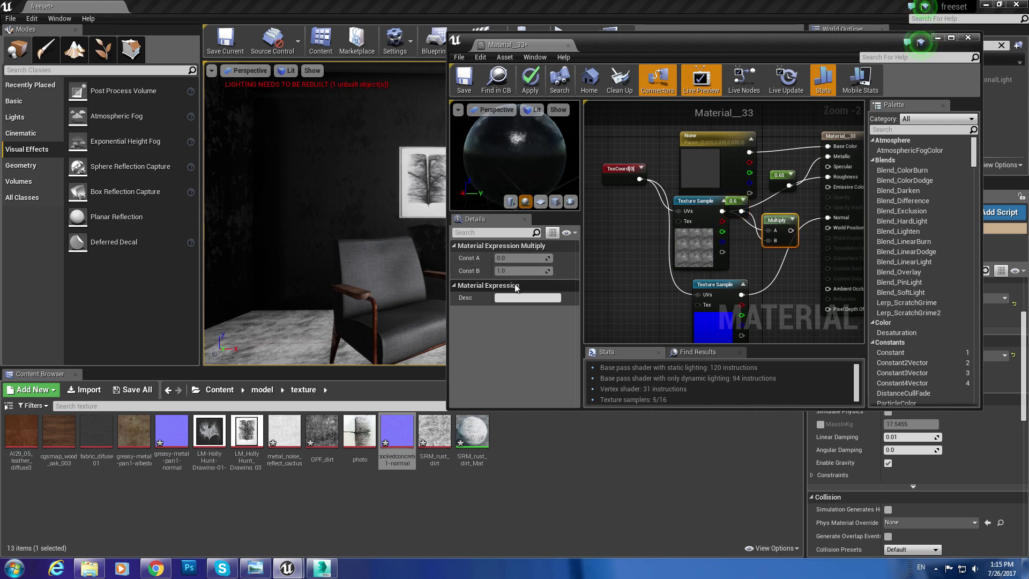
scroll(724, 219, up, 2)
click(738, 196)
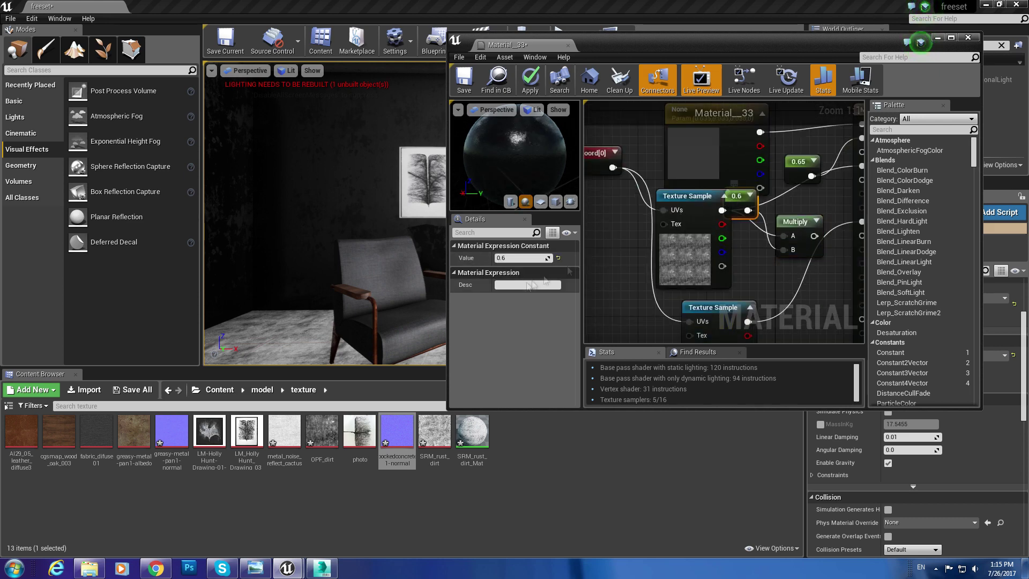
click(502, 259)
text(1)
key(Return)
click(528, 76)
drag(536, 45, 684, 43)
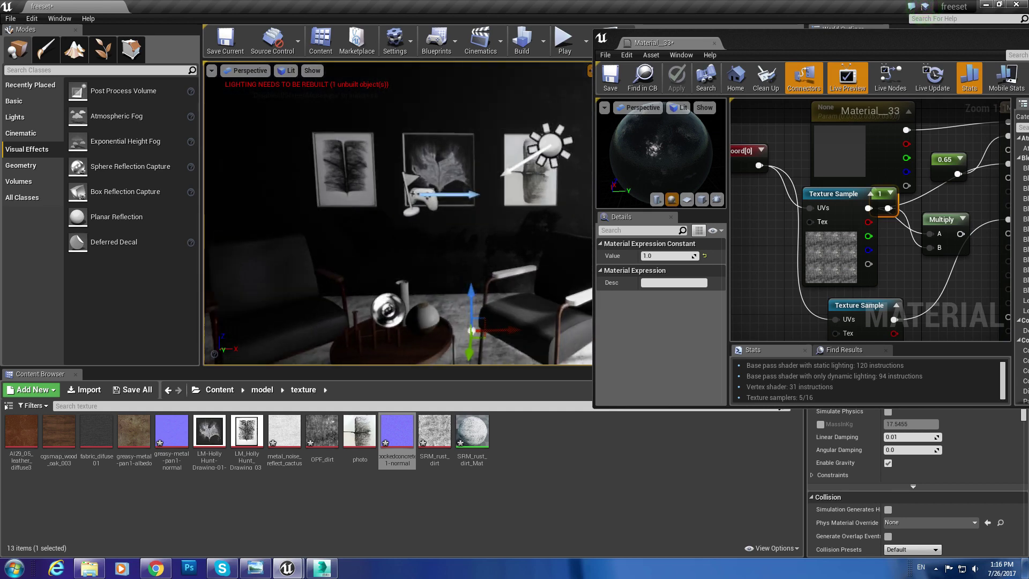
Add an SRM_rust_dirt texture sample with TexCoord wired into its UVs, and apply.
drag(431, 433, 784, 156)
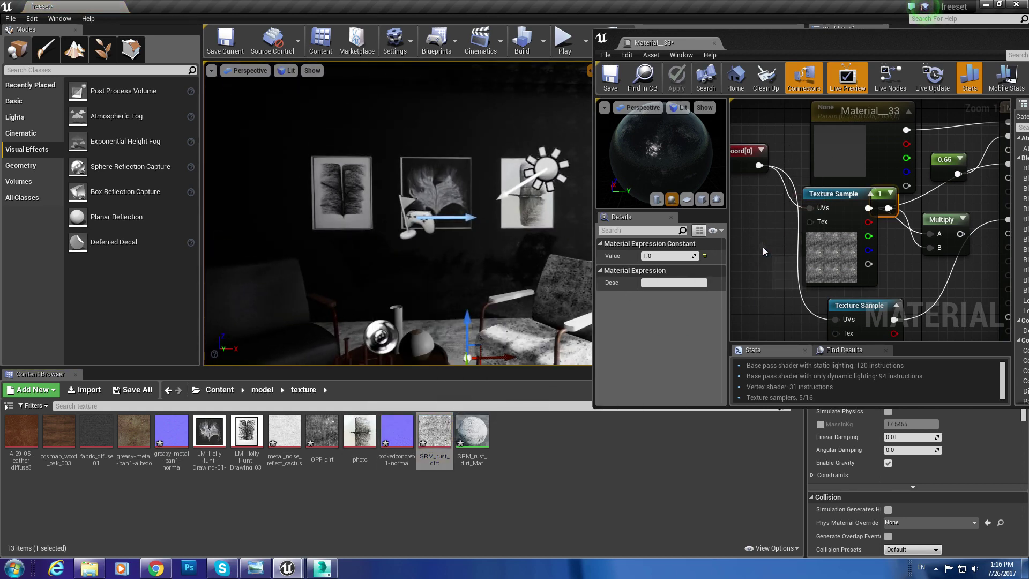
drag(764, 251, 764, 250)
drag(761, 172, 772, 268)
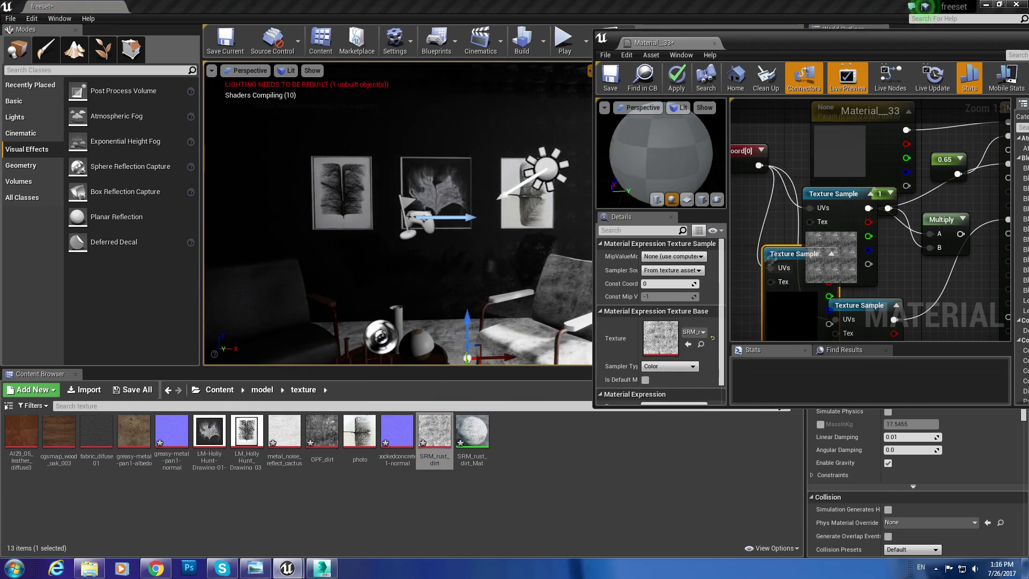
click(824, 191)
drag(796, 253, 834, 202)
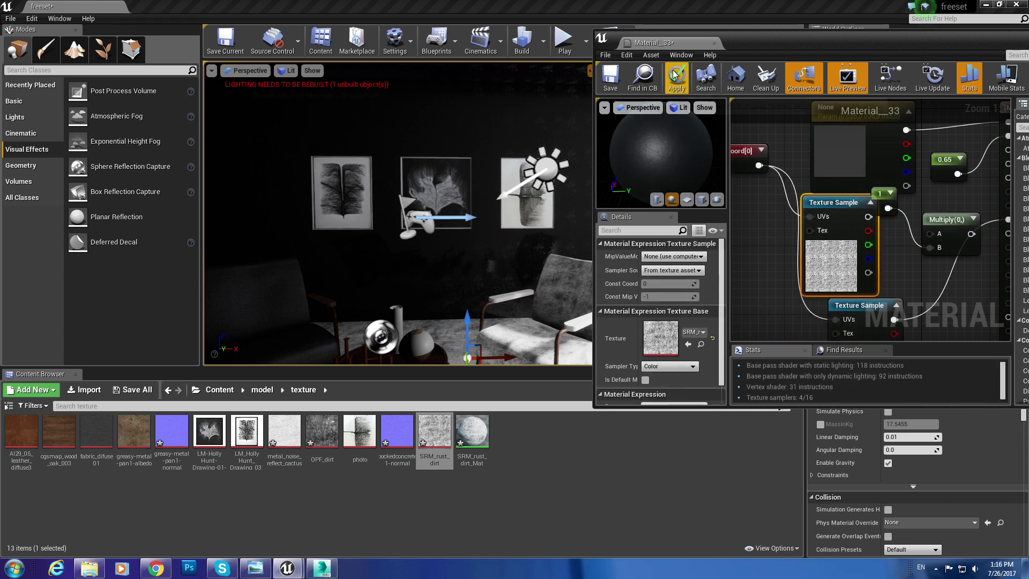
click(676, 77)
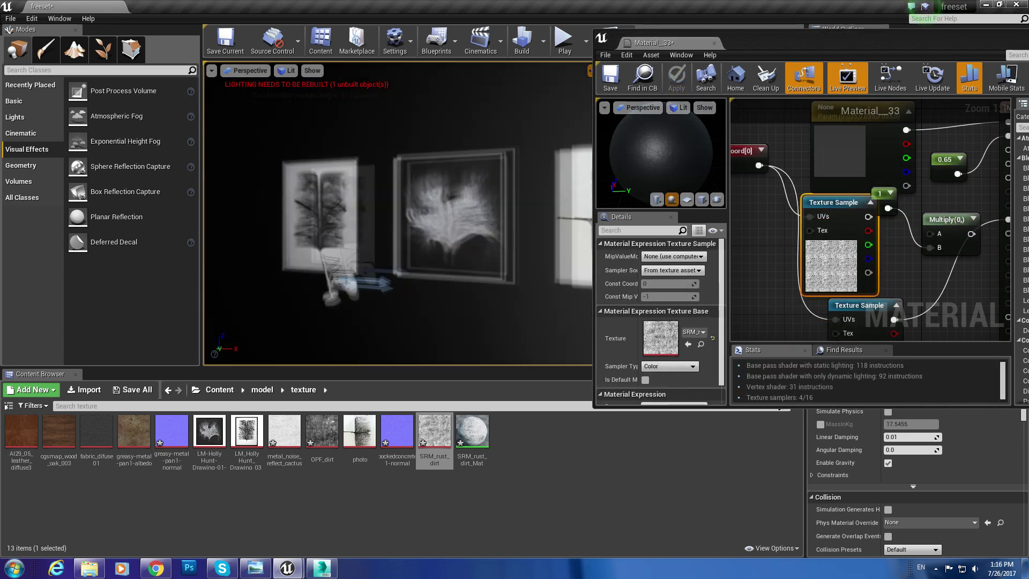
drag(664, 43, 776, 51)
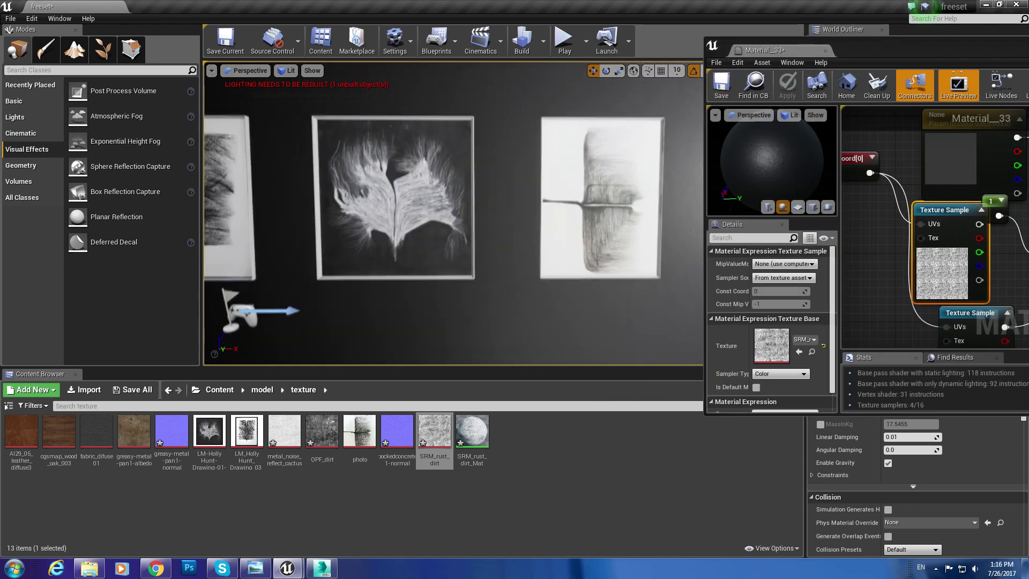
Set the TexCoord tiling to 2.0 and apply the material.
click(855, 158)
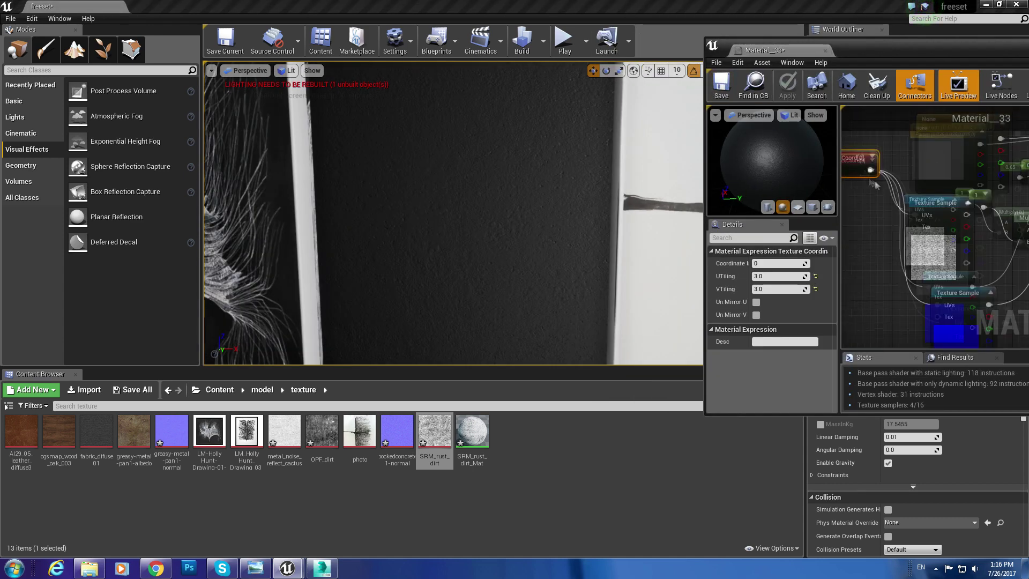
key(Tab)
text(2)
click(787, 86)
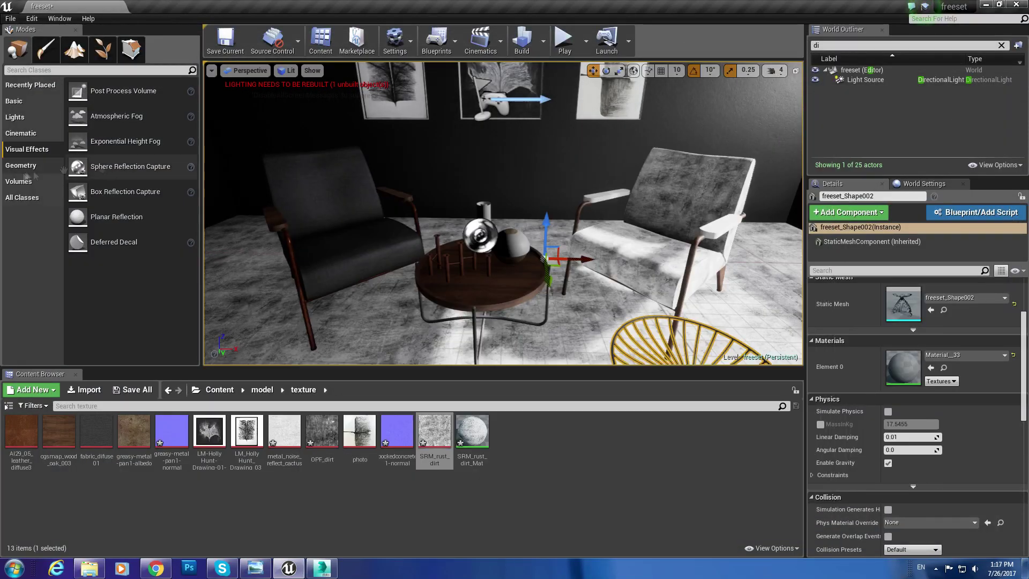
Drag a Lightmass Importance Volume from Volumes and a Post Process Volume from Visual Effects into the room.
click(21, 181)
scroll(142, 233, down, 1)
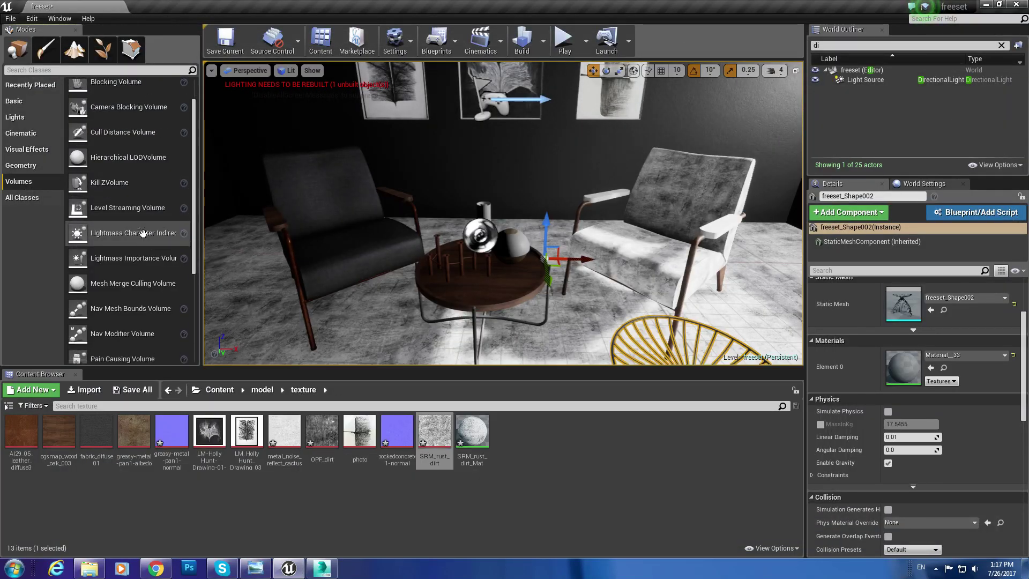
drag(139, 258, 469, 128)
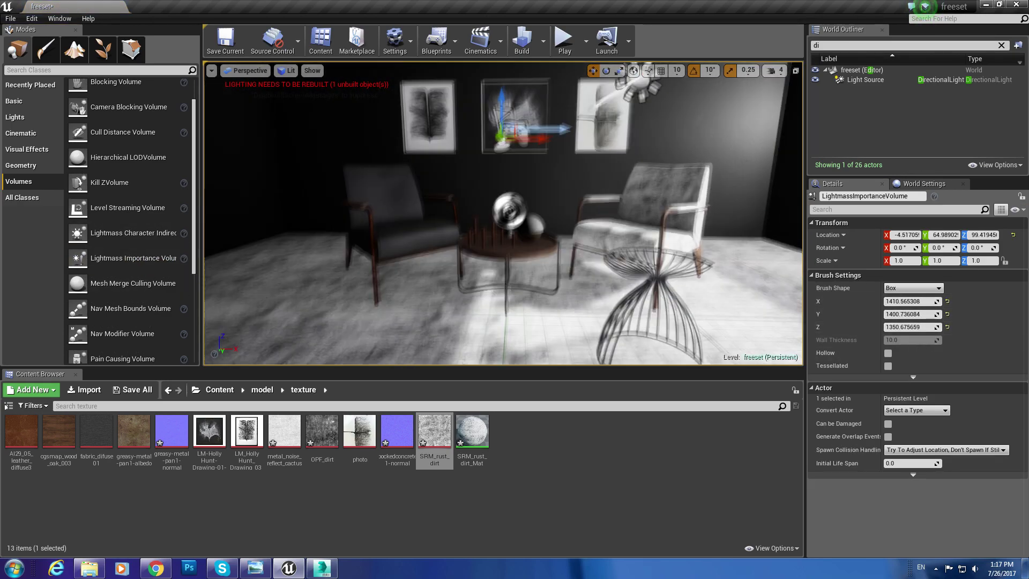
click(31, 152)
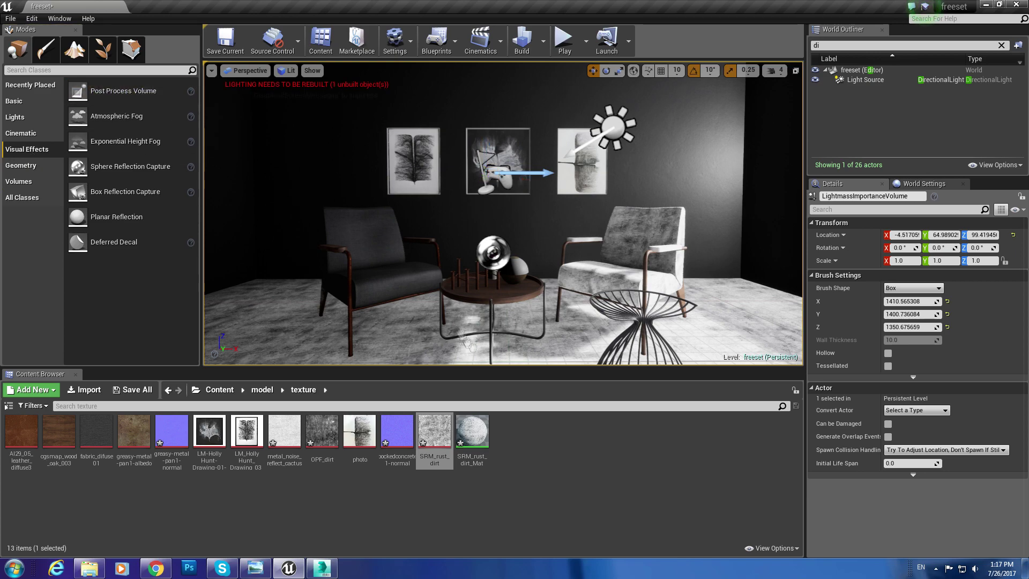
drag(123, 91, 497, 326)
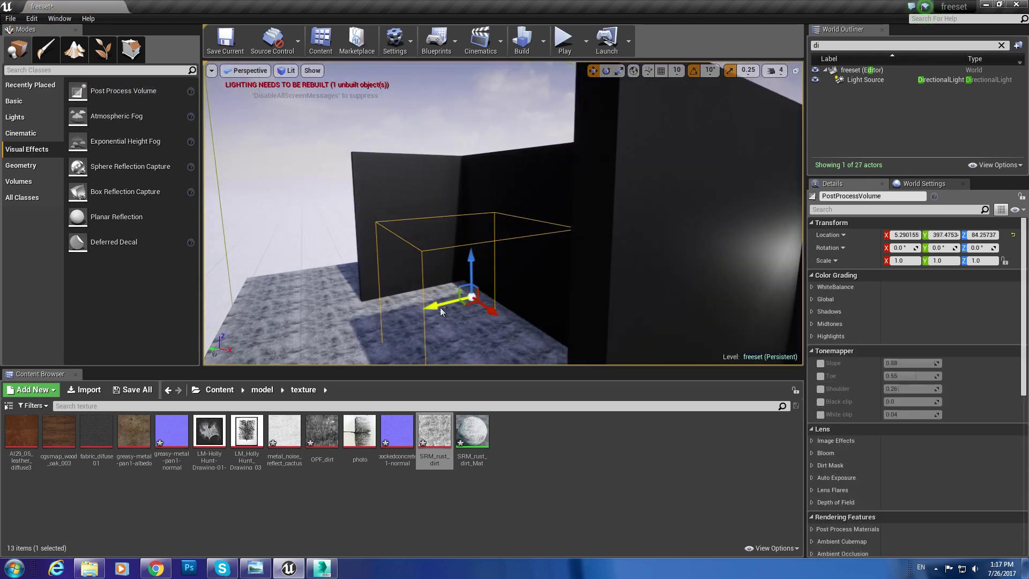
Set the Post Process Volume's auto exposure brightness to 2.0 and exposure bias to 2.5.
scroll(907, 385, down, 5)
scroll(907, 384, down, 5)
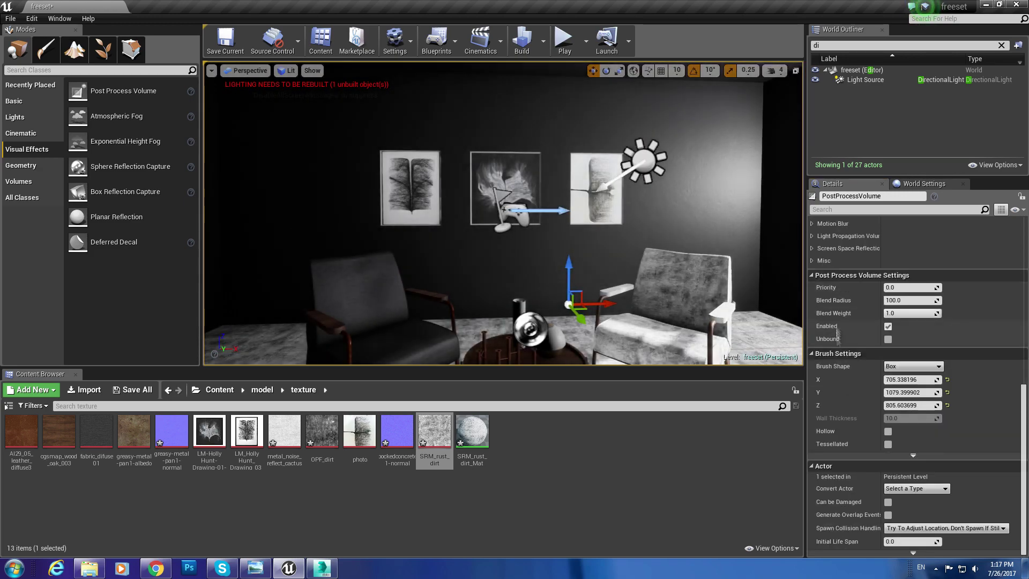
scroll(822, 281, up, 2)
scroll(822, 281, up, 4)
click(812, 346)
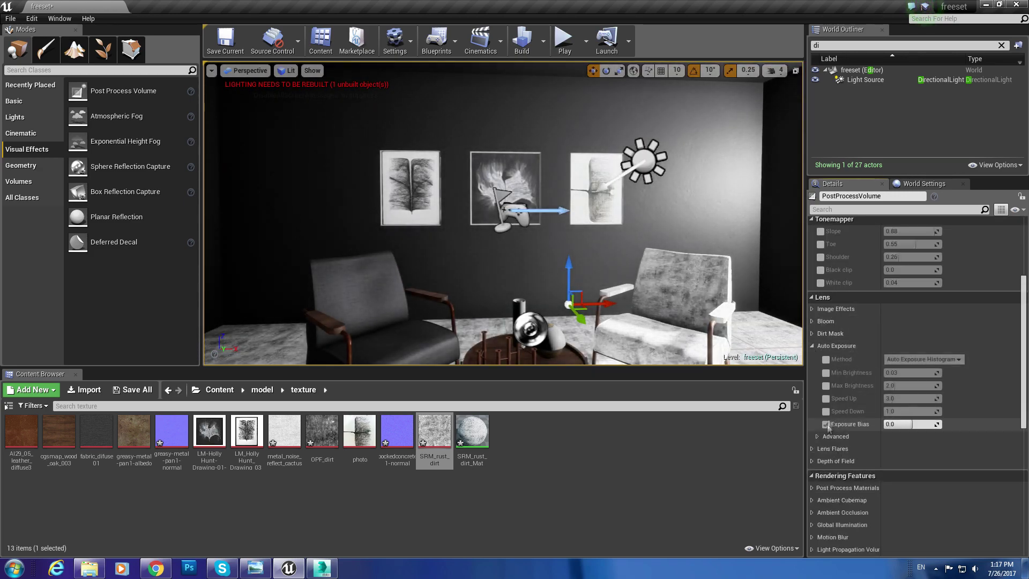
click(910, 372)
text(2.0)
key(Return)
click(902, 425)
text(2.0)
key(Return)
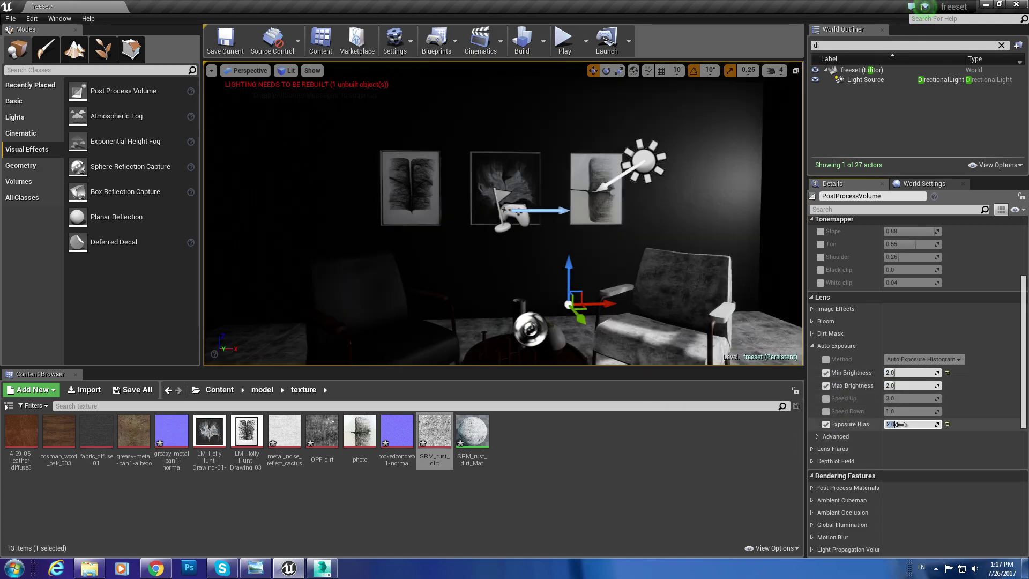
text(.5)
key(Return)
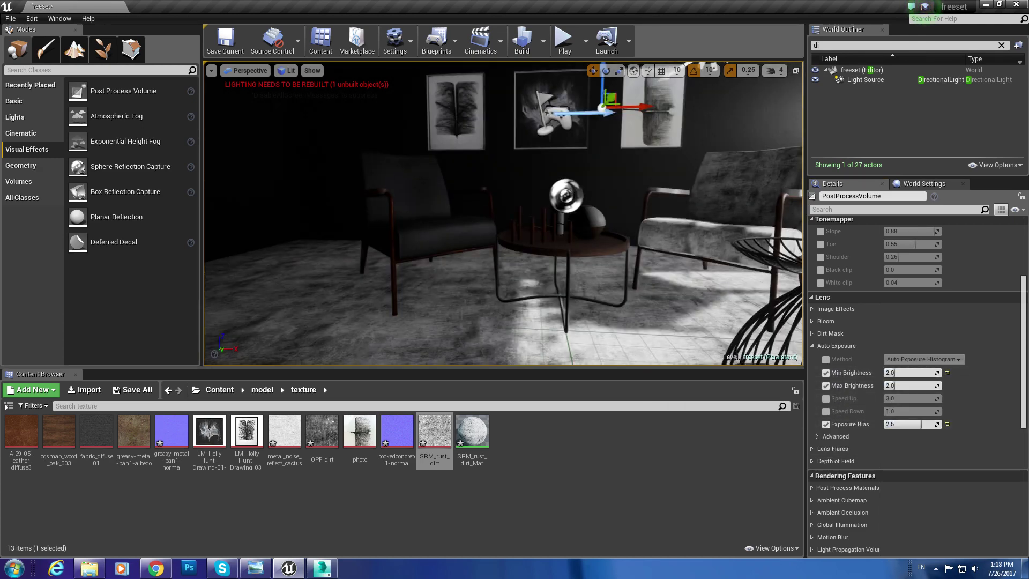
Enable the Saturation and Contrast overrides under Color Grading.
scroll(993, 339, up, 5)
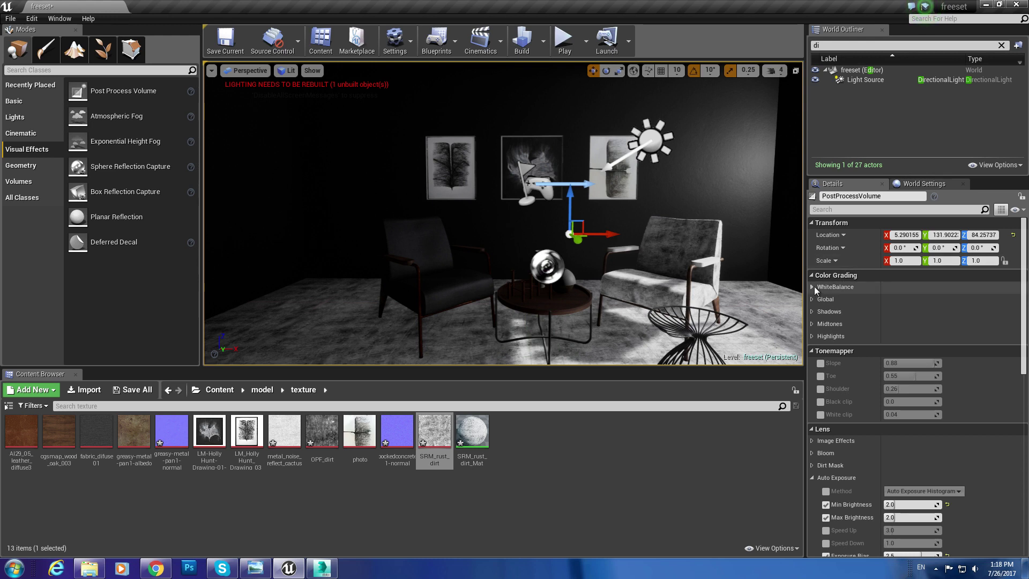
click(825, 339)
click(826, 354)
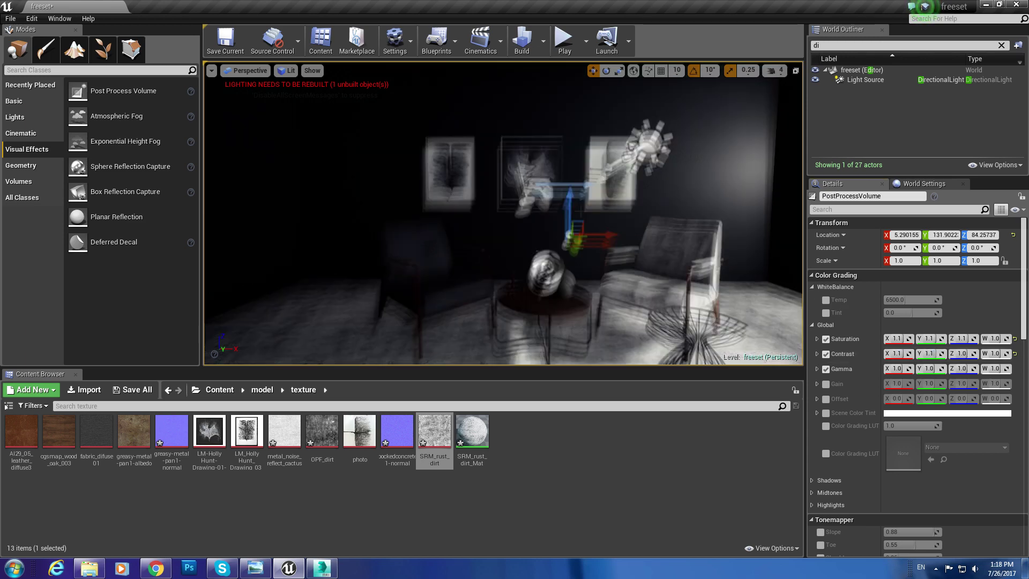
click(262, 390)
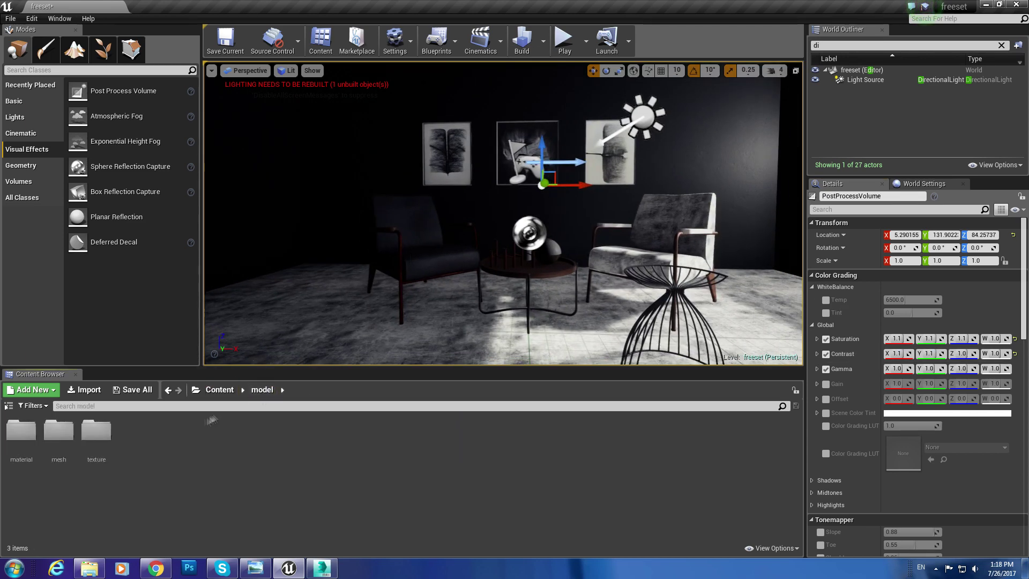
Apply Material_320 to the right chair and Material_321 to the table, then select the floor.
double_click(21, 431)
drag(209, 431, 627, 258)
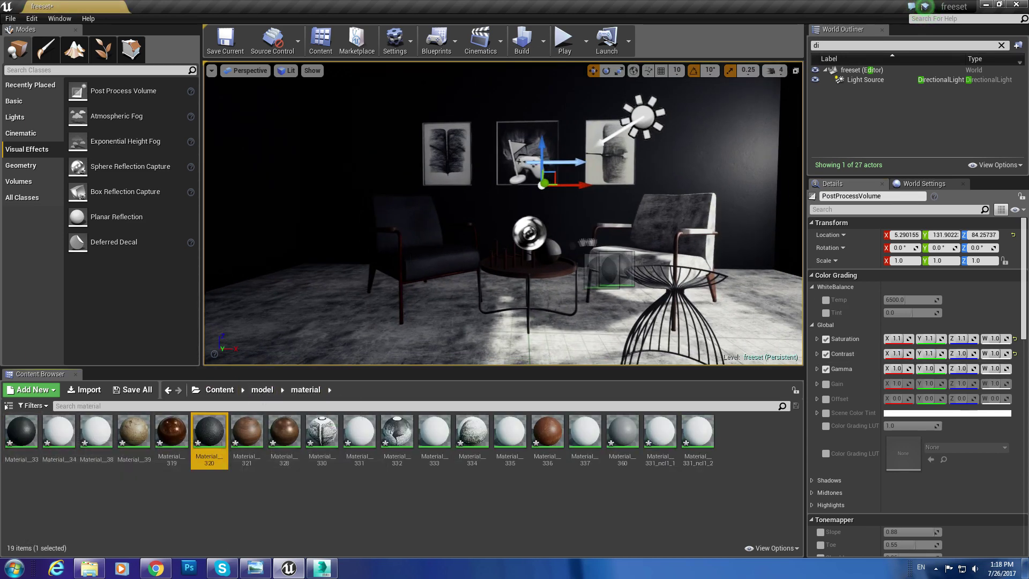
scroll(627, 258, up, 5)
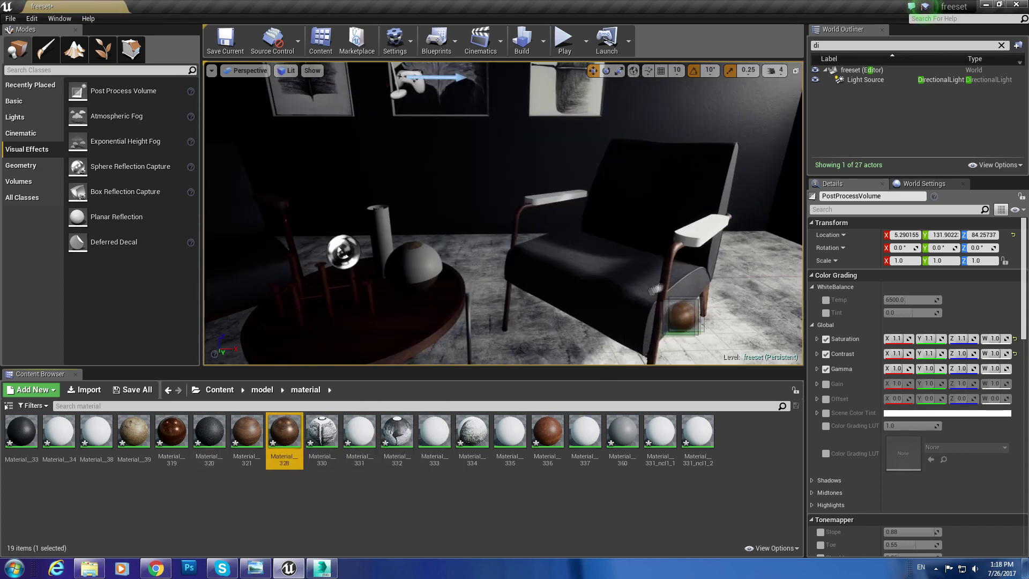
drag(246, 431, 713, 295)
right_drag(712, 295, 656, 246)
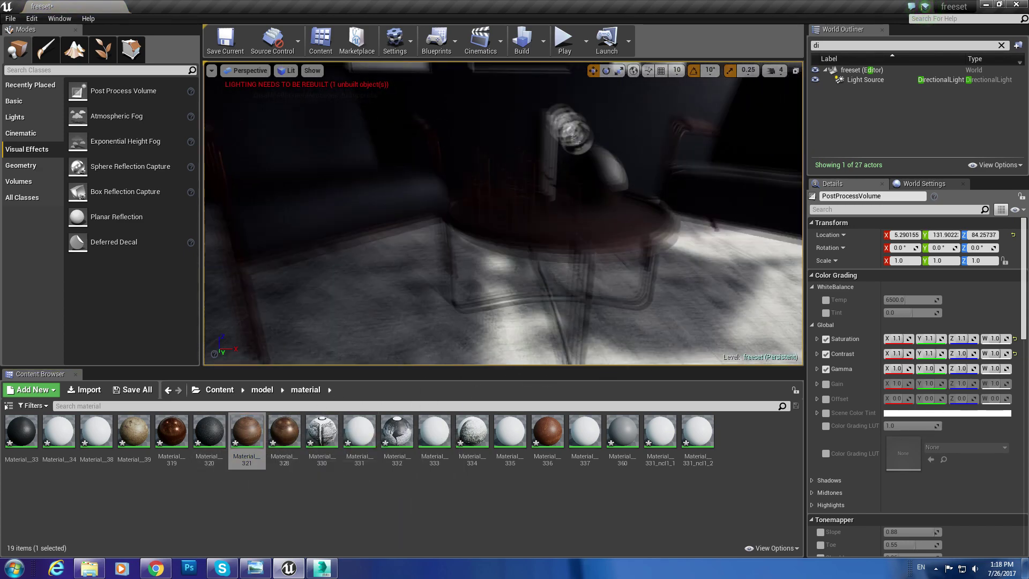
key(f)
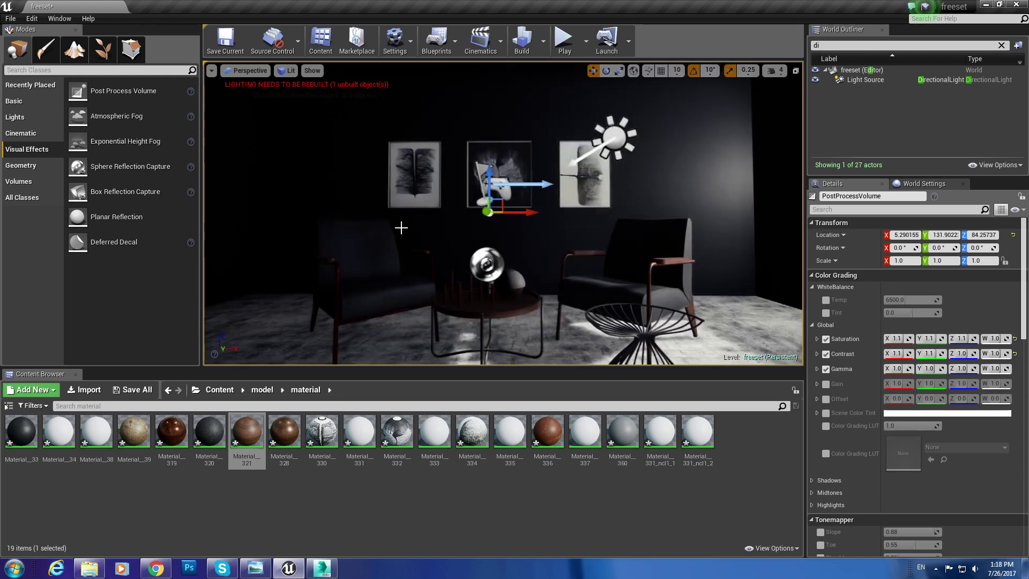
right_drag(409, 218, 429, 241)
click(429, 321)
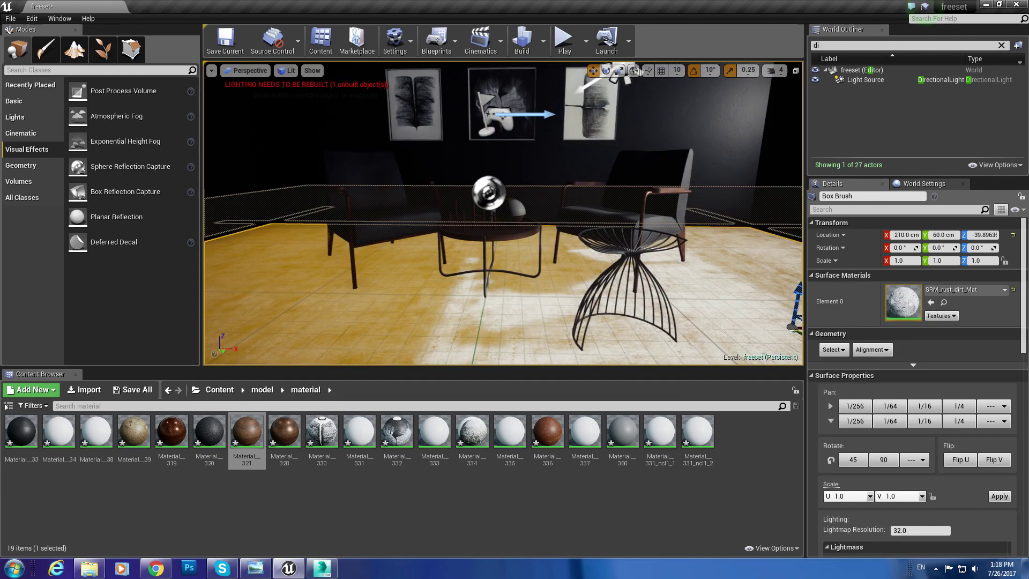
Open the floor's SRM_rust_dirt_Mat and wire constants into Metallic and Roughness.
double_click(903, 302)
right_drag(661, 293, 632, 300)
scroll(589, 279, up, 1)
click(560, 356)
mouse_move(566, 362)
mouse_down()
mouse_move(667, 269)
mouse_move(602, 291)
mouse_up()
ctrl+drag(668, 269, 667, 294)
click(576, 358)
drag(584, 371, 667, 269)
mouse_move(558, 245)
mouse_down()
mouse_move(540, 245)
mouse_move(528, 300)
mouse_up()
Add a grey Constant3Vector and a Multiply node to tint the texture.
click(507, 241)
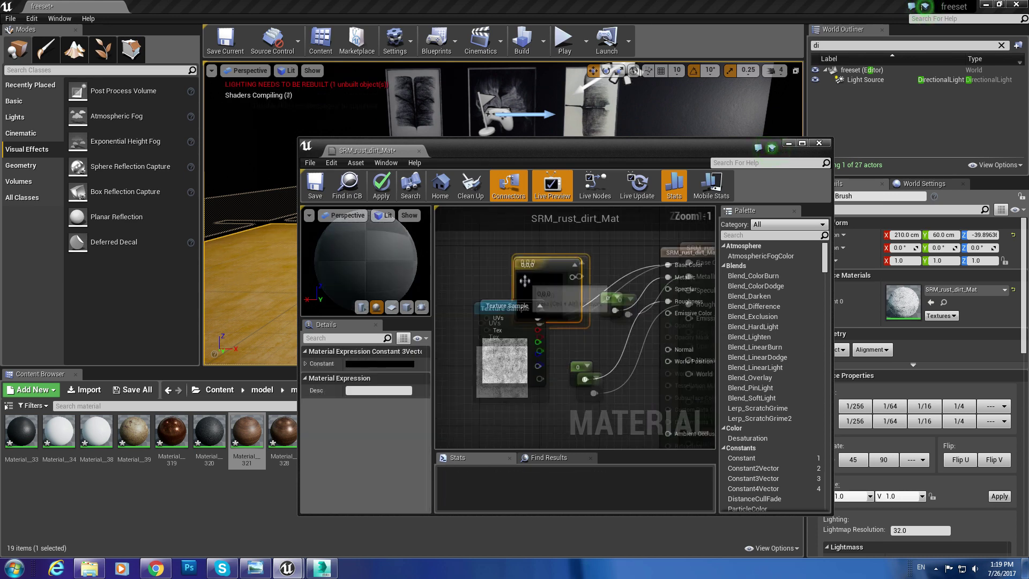
scroll(536, 279, up, 1)
click(563, 261)
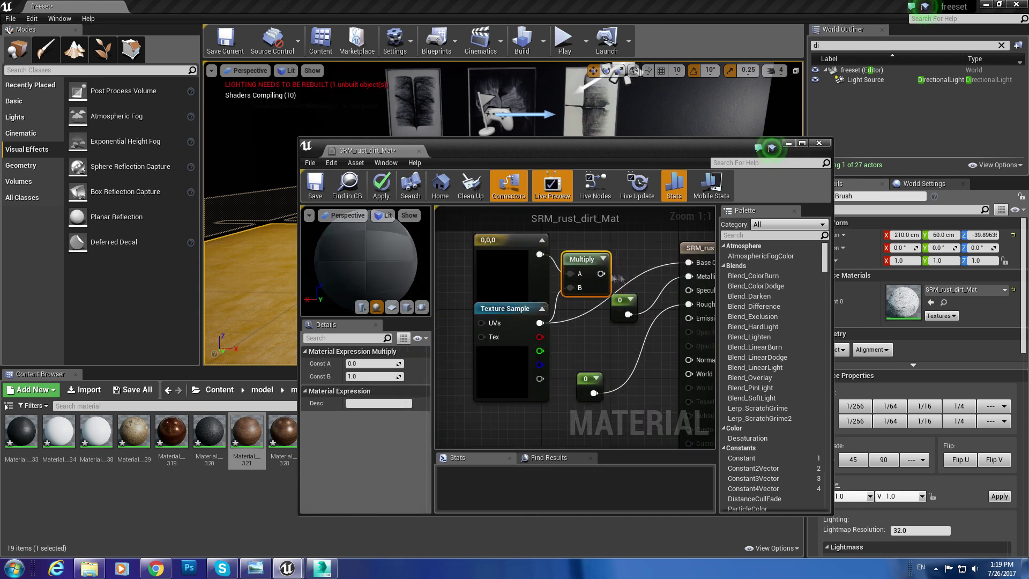
double_click(501, 268)
drag(662, 409, 662, 340)
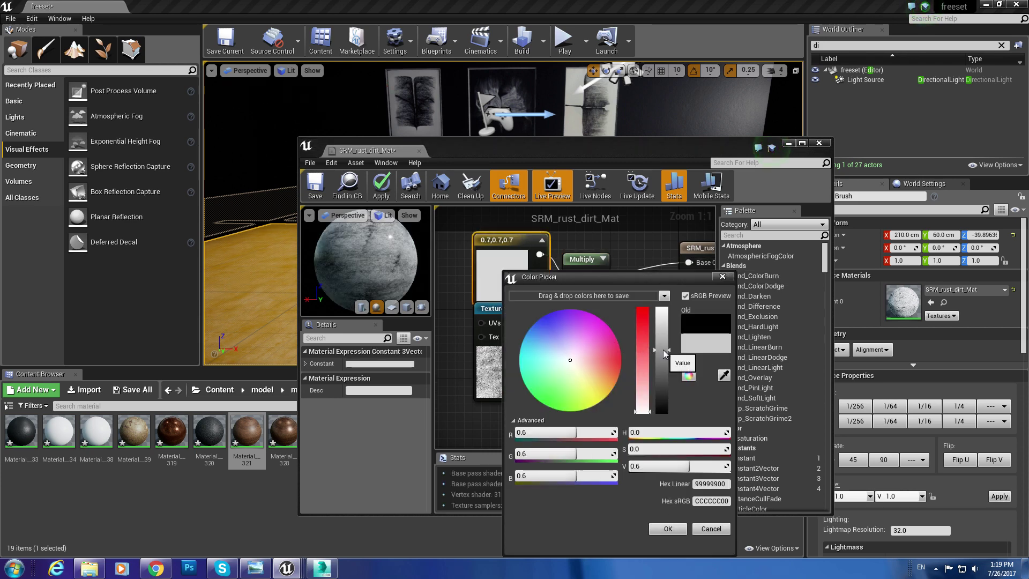
click(668, 528)
Connect a TexCoord node into the floor texture's UVs and apply the material.
click(464, 301)
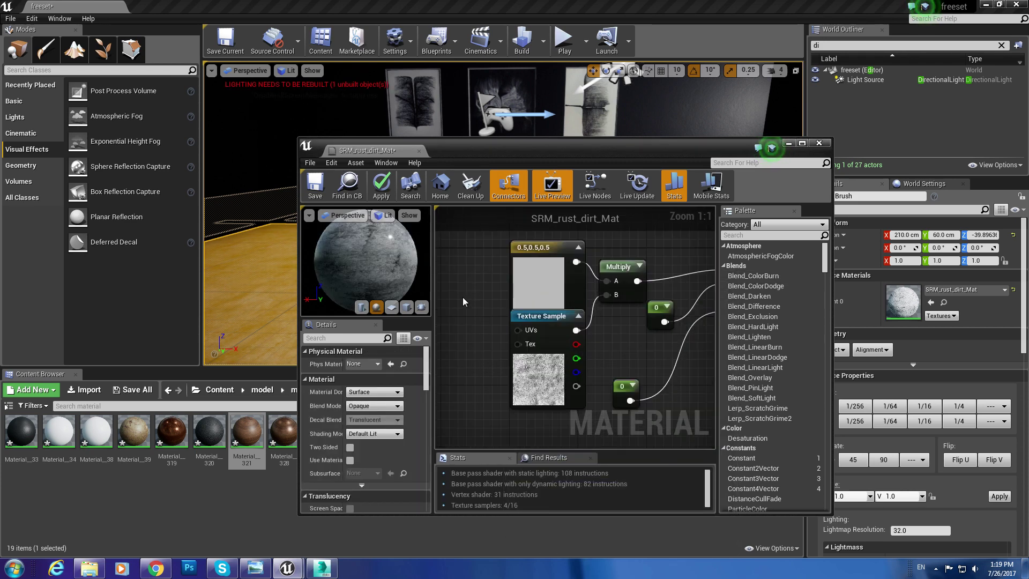
click(464, 302)
key(Delete)
click(481, 293)
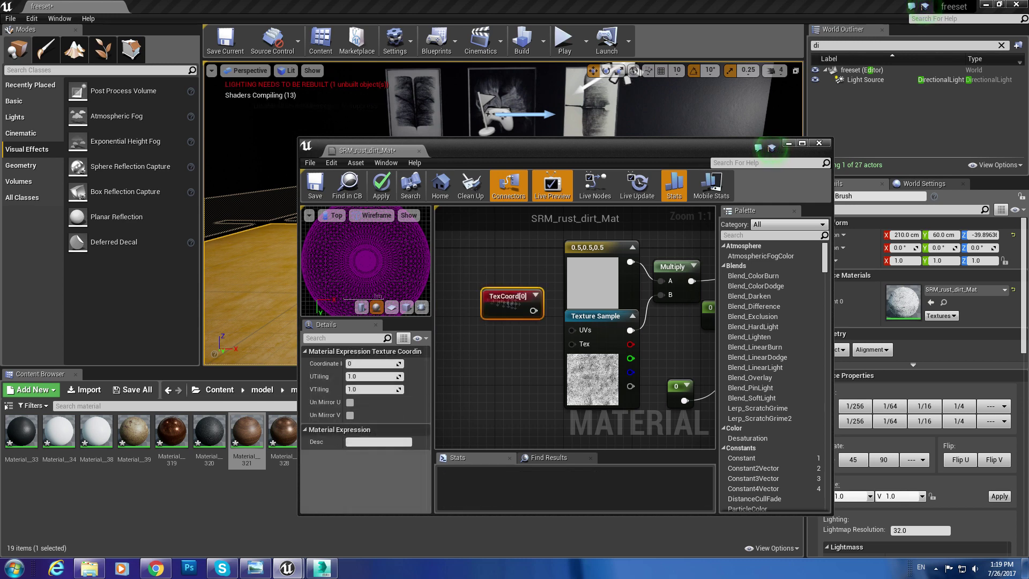
drag(574, 342, 571, 330)
drag(507, 296, 478, 299)
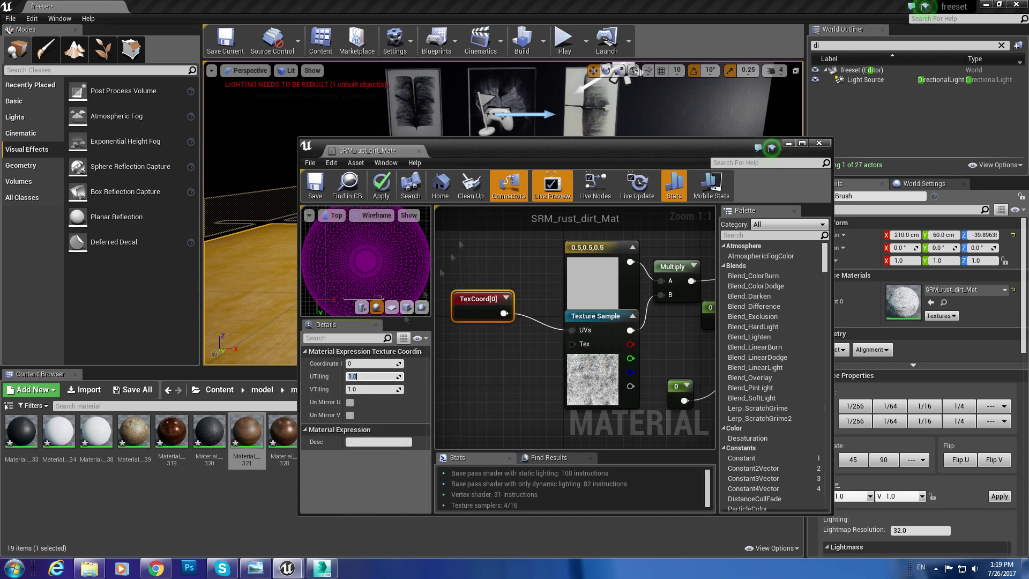
drag(536, 150, 825, 169)
click(664, 217)
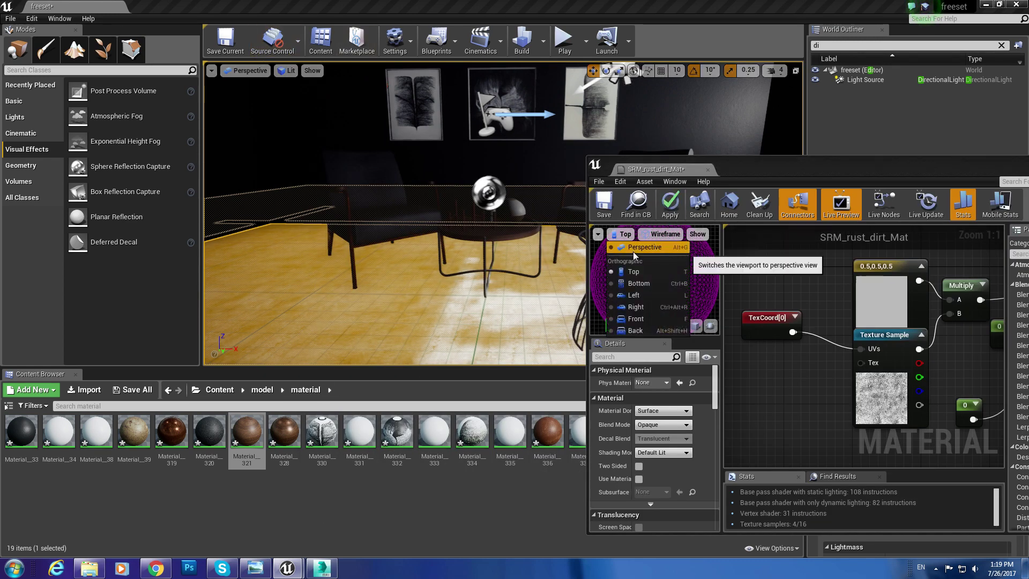
Set the roughness constant to 0.3, apply, and check the floor in the room.
right_drag(911, 407, 798, 352)
click(856, 354)
drag(655, 382, 664, 383)
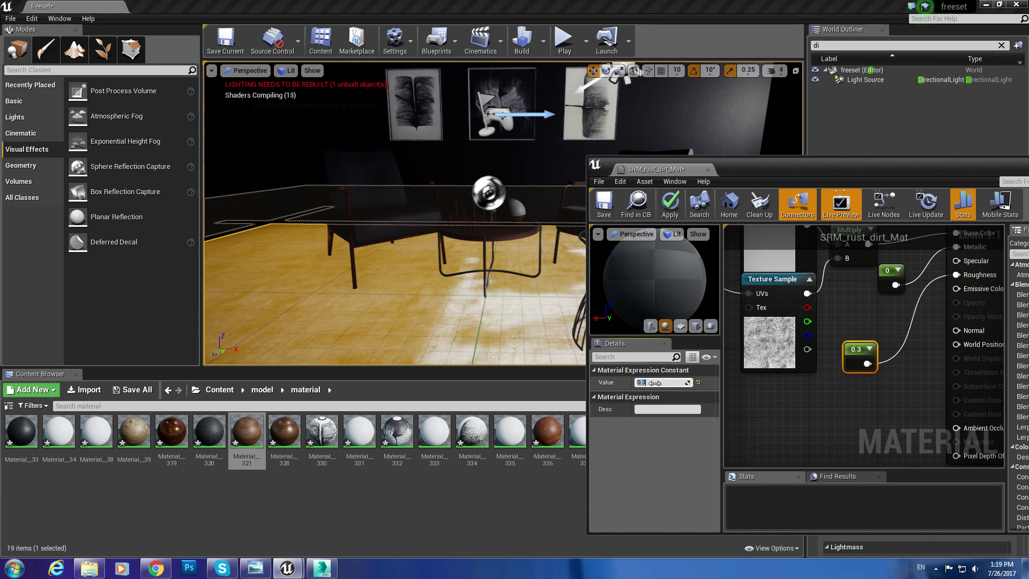
click(890, 270)
click(671, 203)
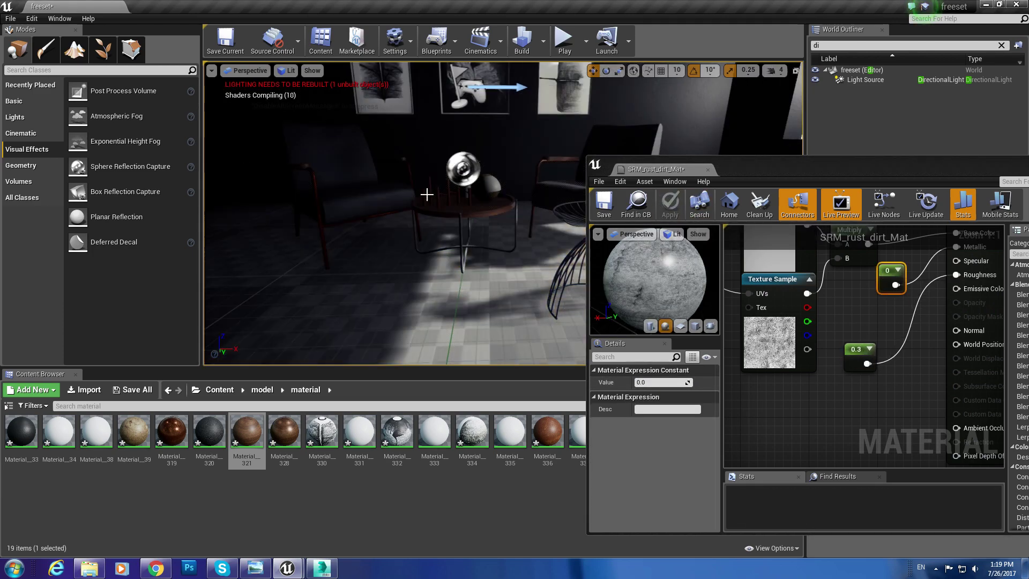
drag(659, 168, 826, 139)
mouse_move(425, 195)
right_down()
mouse_move(482, 225)
mouse_move(466, 161)
right_up()
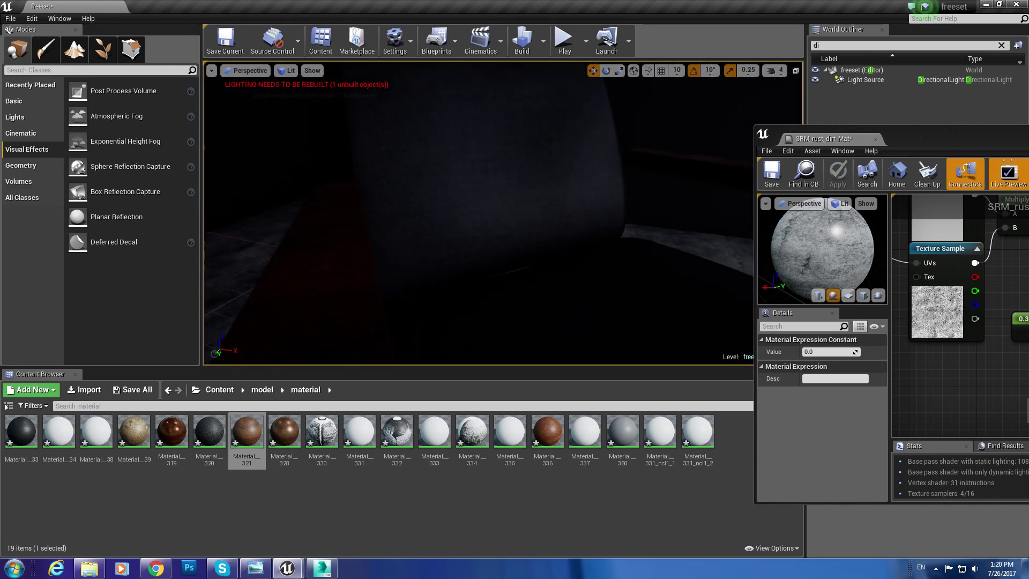
drag(858, 138, 527, 188)
double_click(871, 46)
Find the PostProcessVolume in the World Outliner and set its Exposure Bias to 3.5.
text(po)
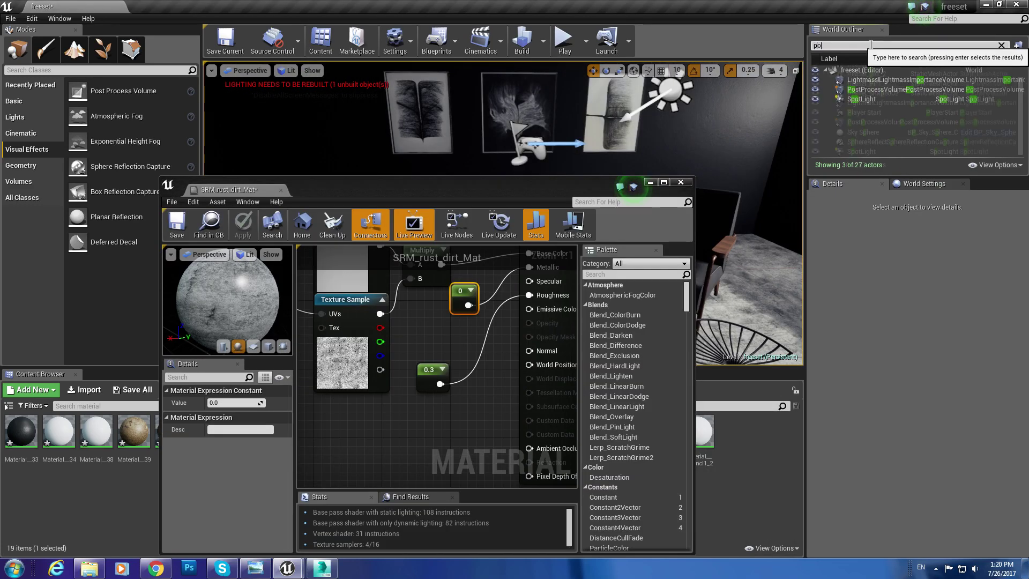
click(867, 81)
scroll(902, 315, down, 5)
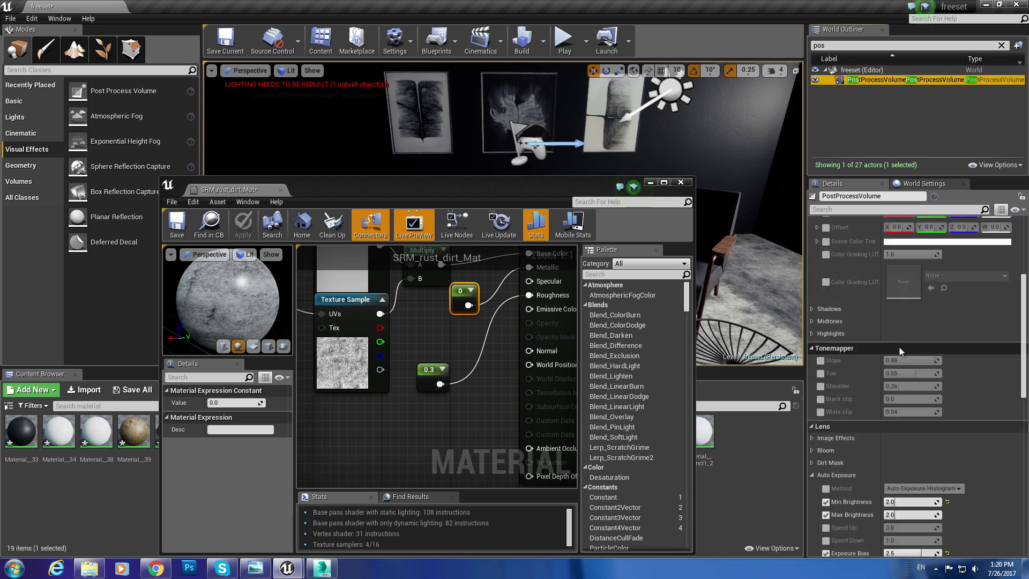
scroll(902, 315, down, 5)
click(650, 182)
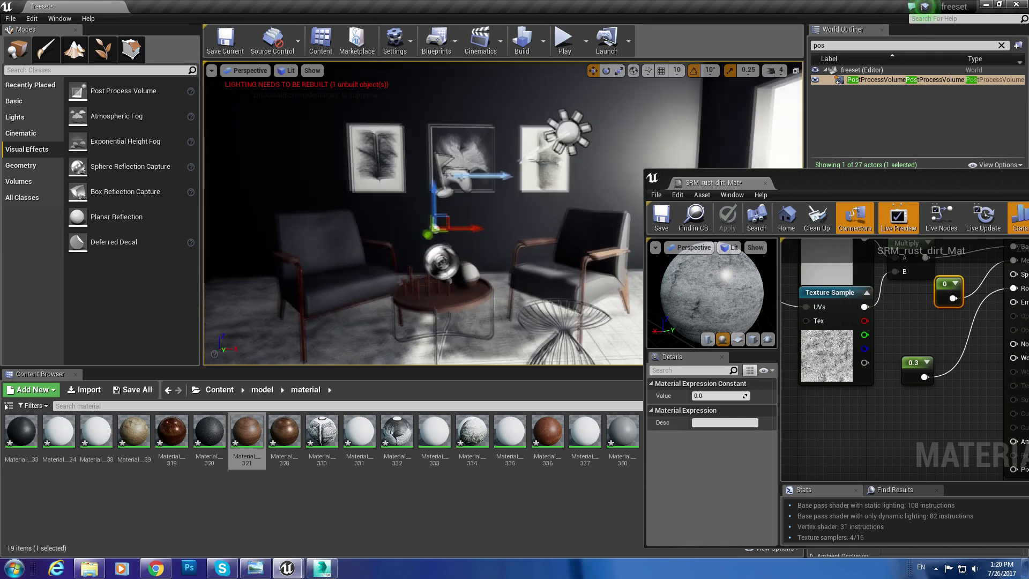
drag(881, 185, 453, 138)
click(737, 129)
click(912, 465)
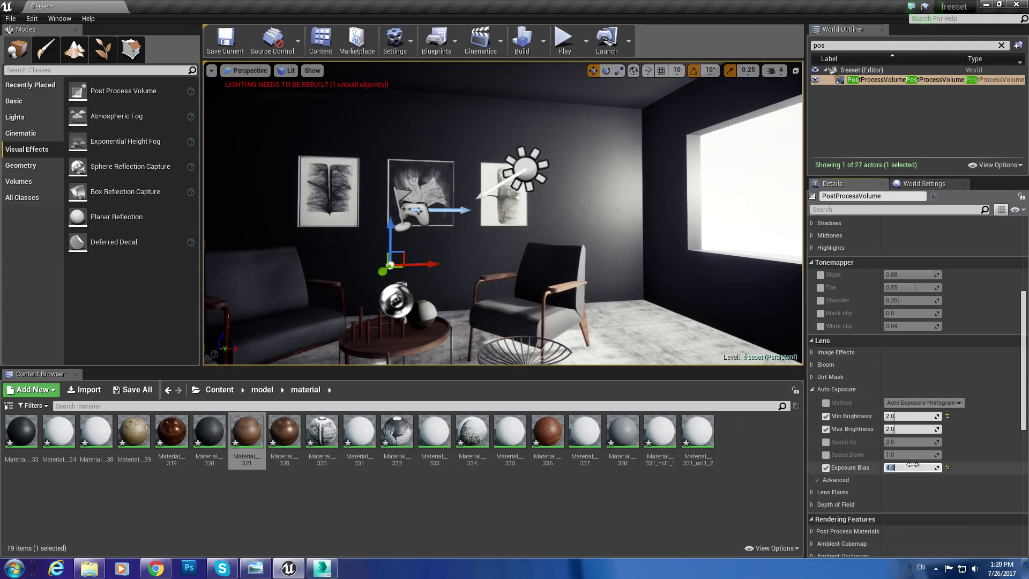
text(3.5)
scroll(507, 231, down, 3)
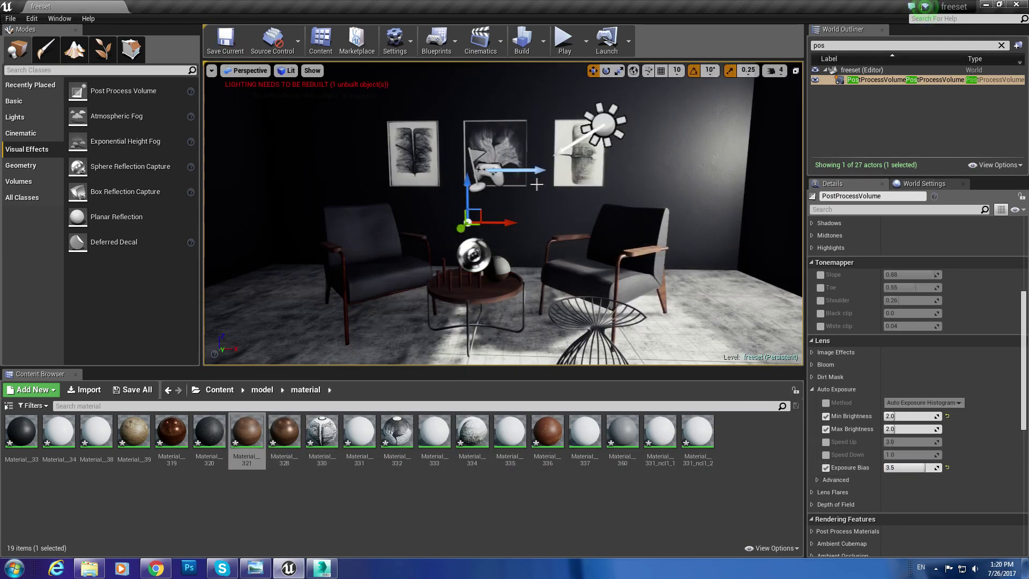
Edit the chair mesh's Light Map Resolution and enable Overridden Light Map Res on the table.
click(618, 269)
double_click(902, 304)
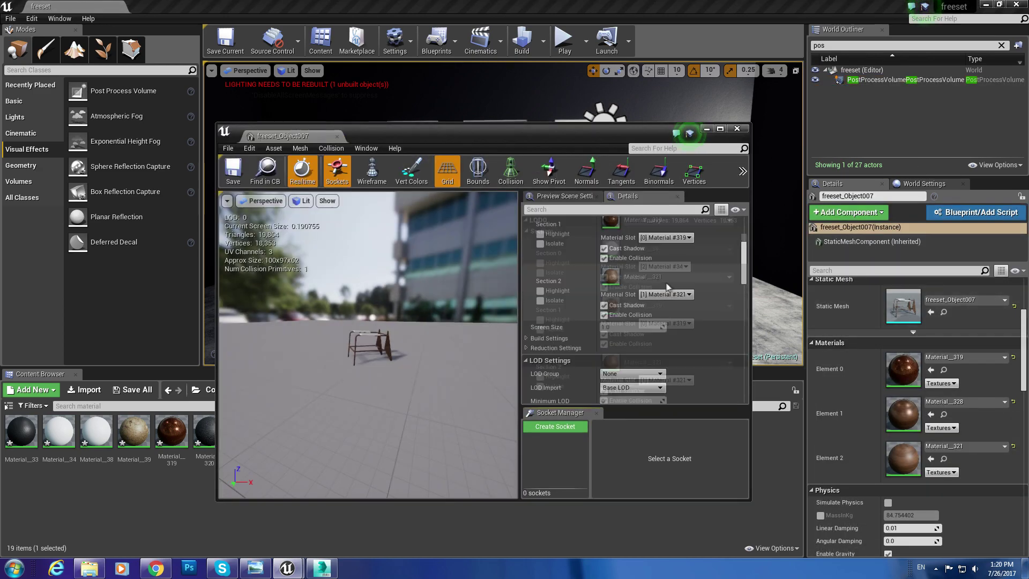
click(617, 345)
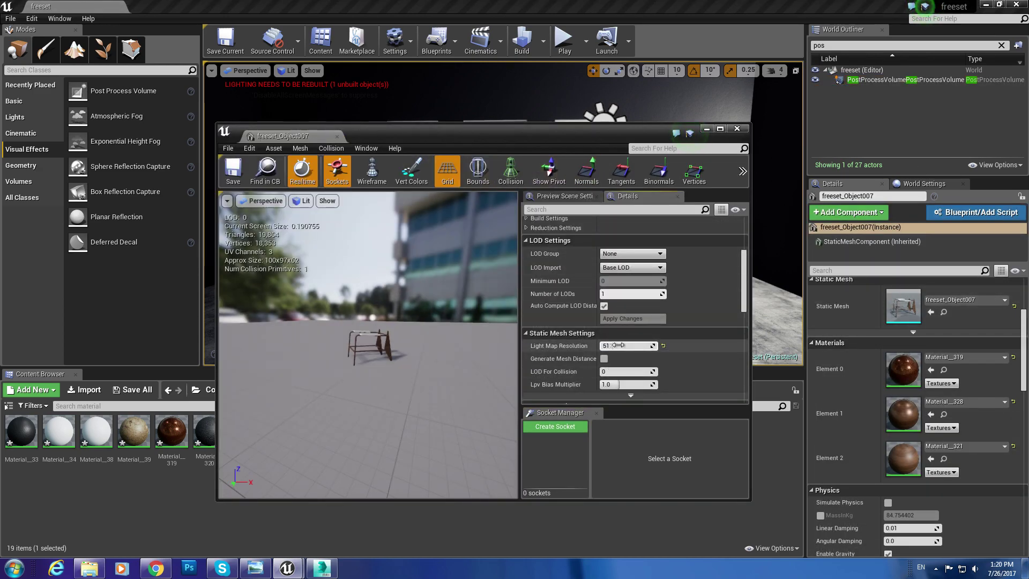
click(937, 386)
scroll(938, 387, down, 4)
click(338, 246)
scroll(870, 424, down, 3)
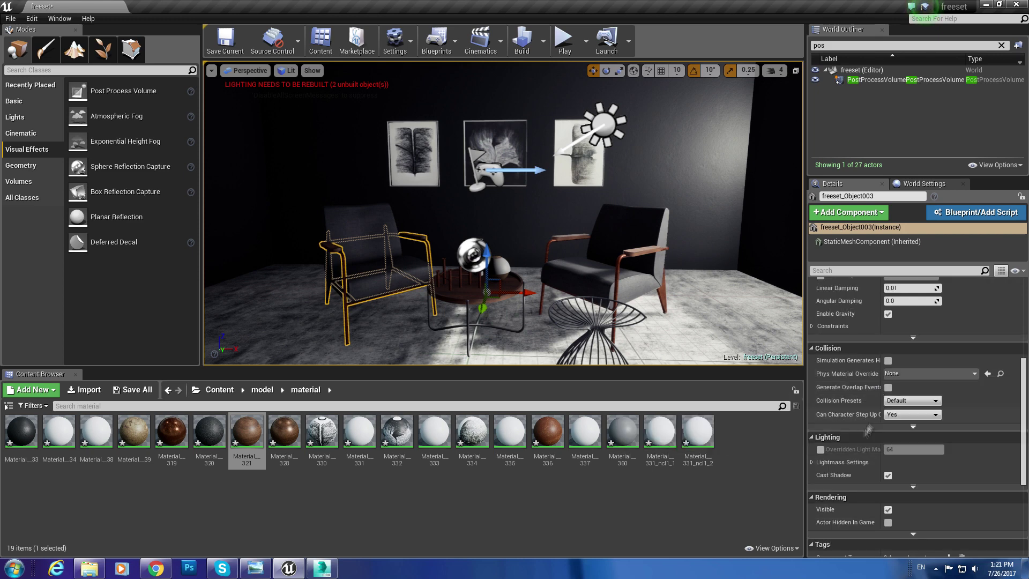
click(467, 322)
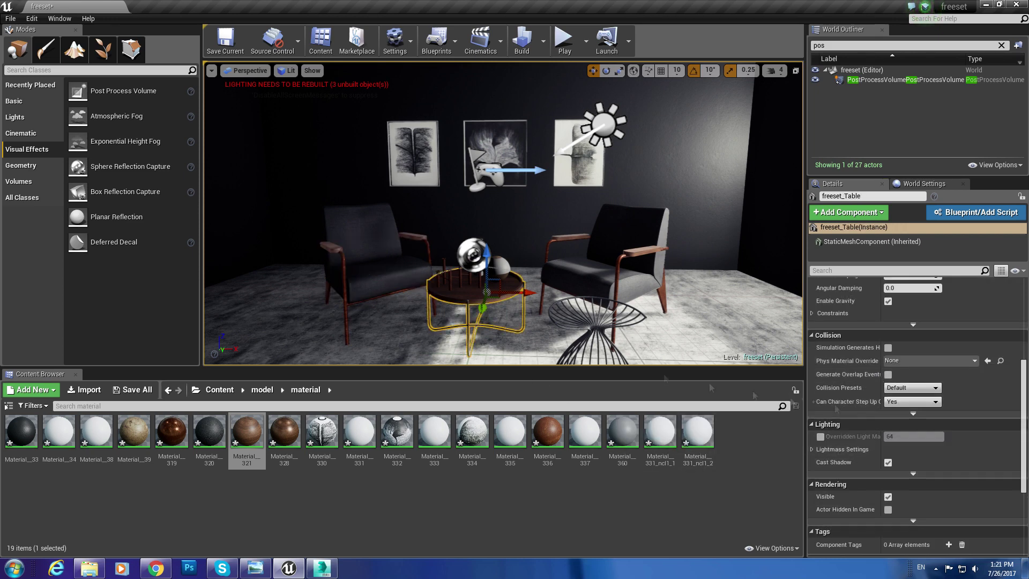
click(821, 436)
click(600, 321)
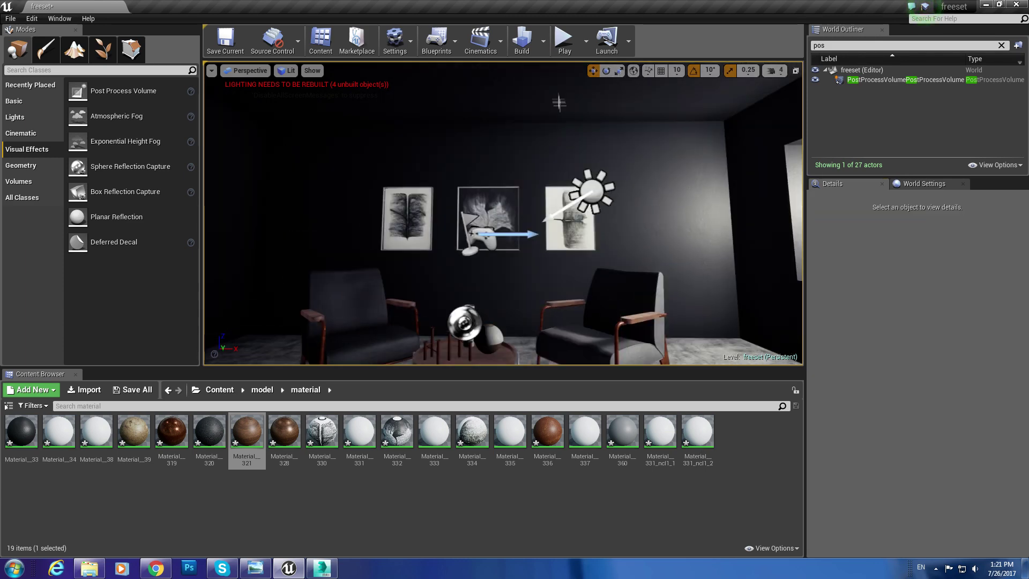
Assign Material_331_ncl1_1 to the brush and save the selected assets via Save All.
scroll(928, 399, up, 10)
click(951, 290)
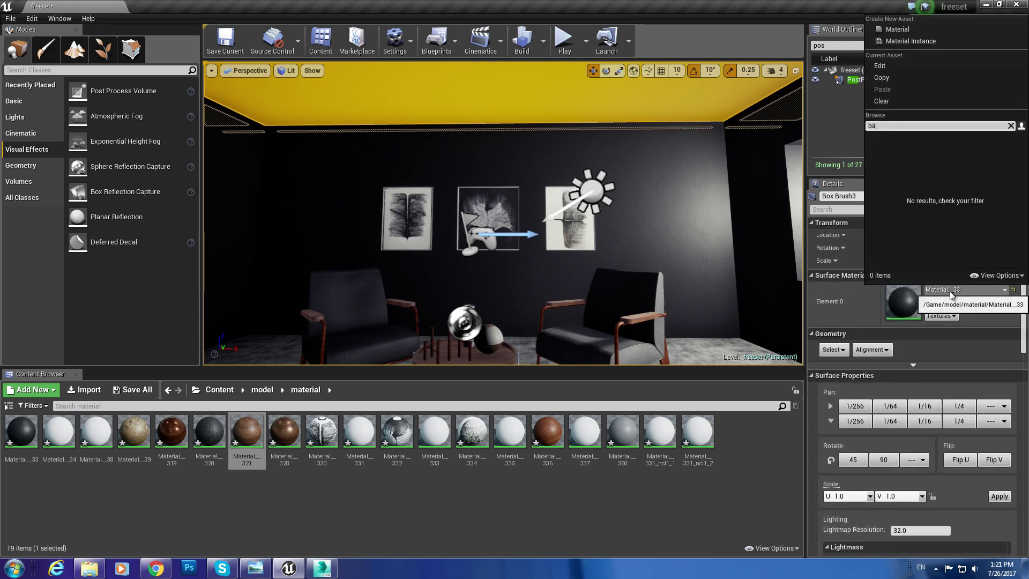
click(659, 431)
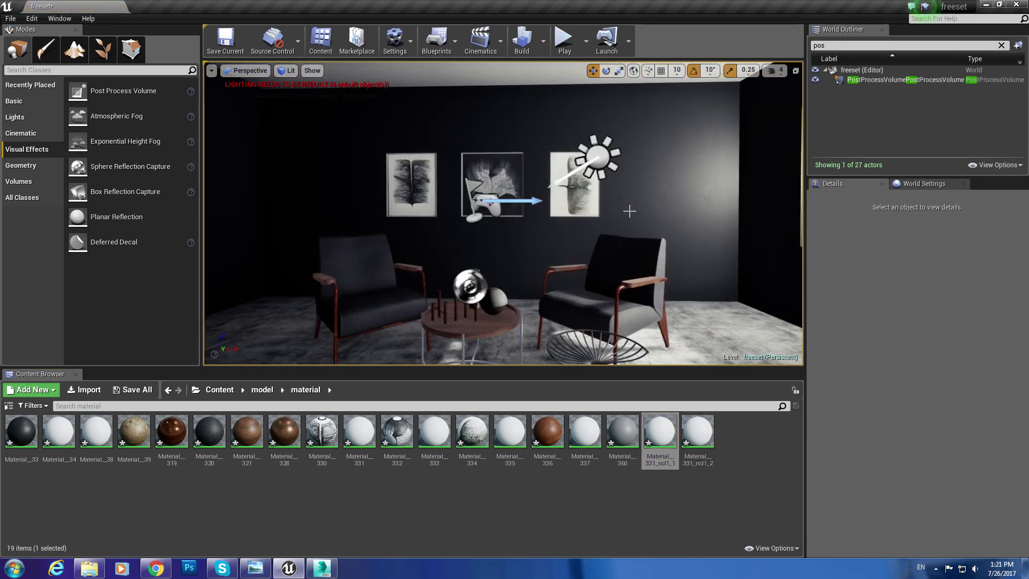
click(134, 389)
click(605, 385)
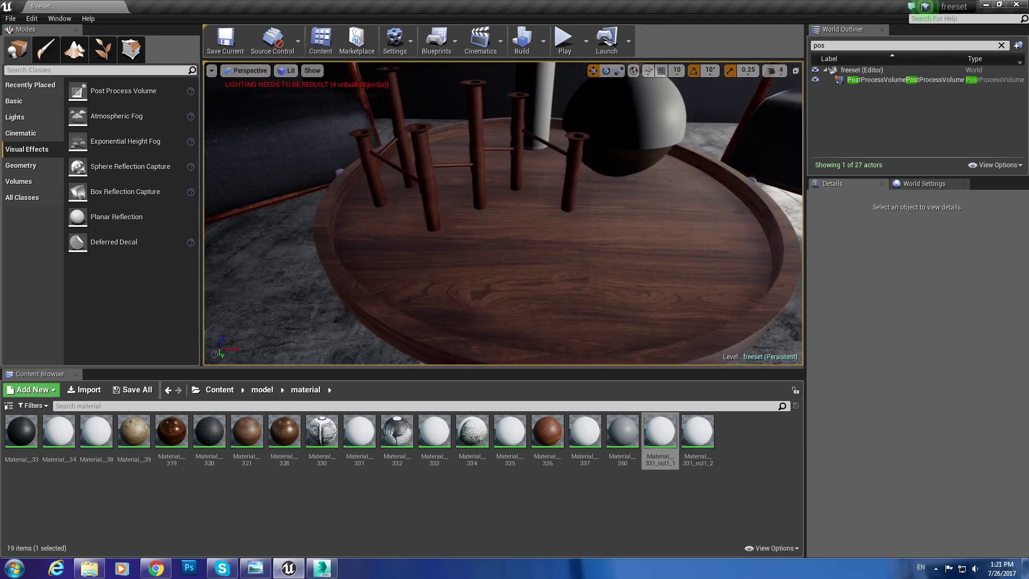
Make the decor cylinder's Material_38 Translucent with Surface TranslucencyVolume lighting and add a constant.
drag(171, 432, 485, 248)
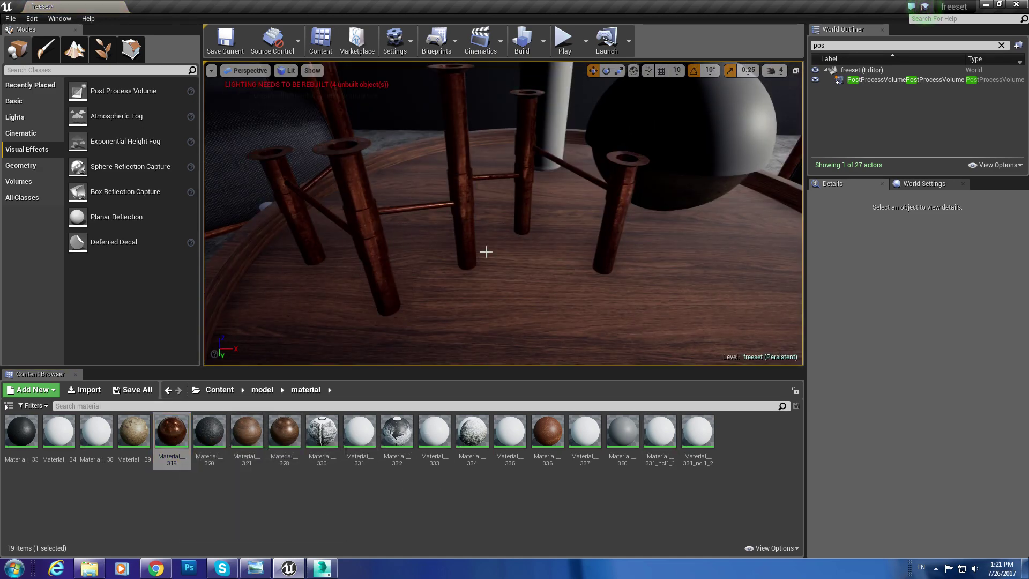
click(498, 205)
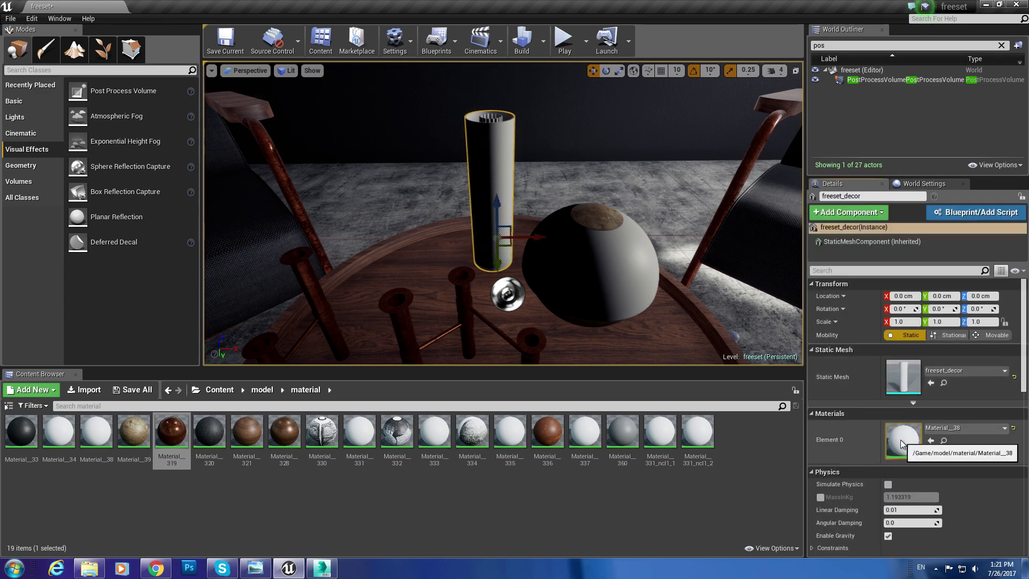
double_click(902, 439)
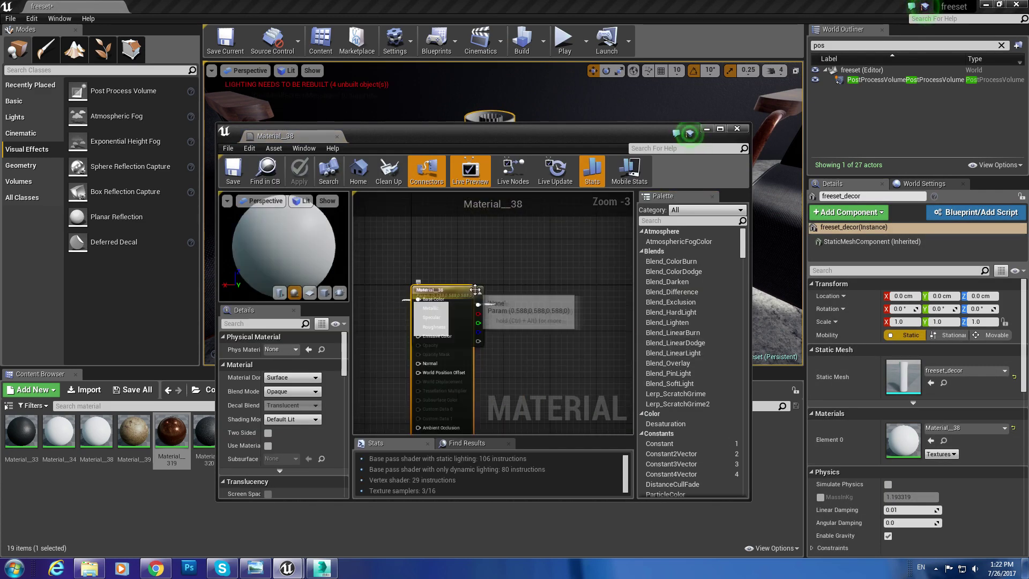
click(301, 392)
click(303, 416)
scroll(300, 407, down, 5)
click(295, 391)
click(300, 429)
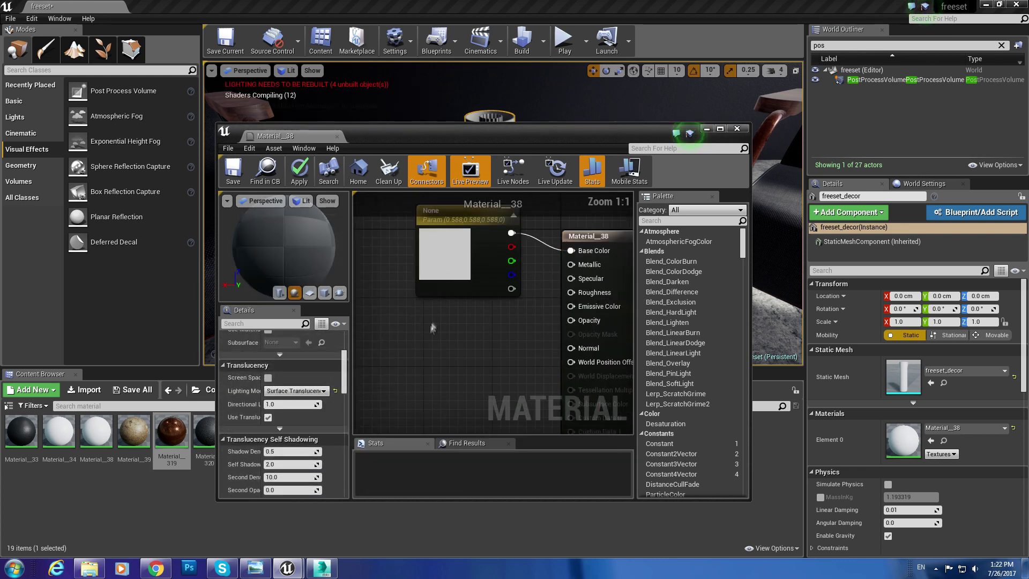
click(429, 343)
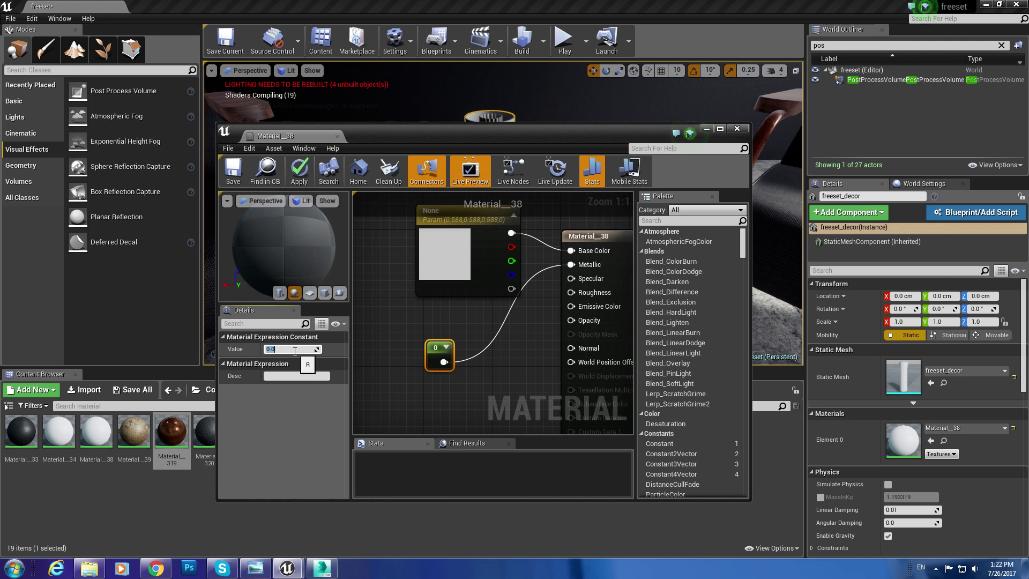
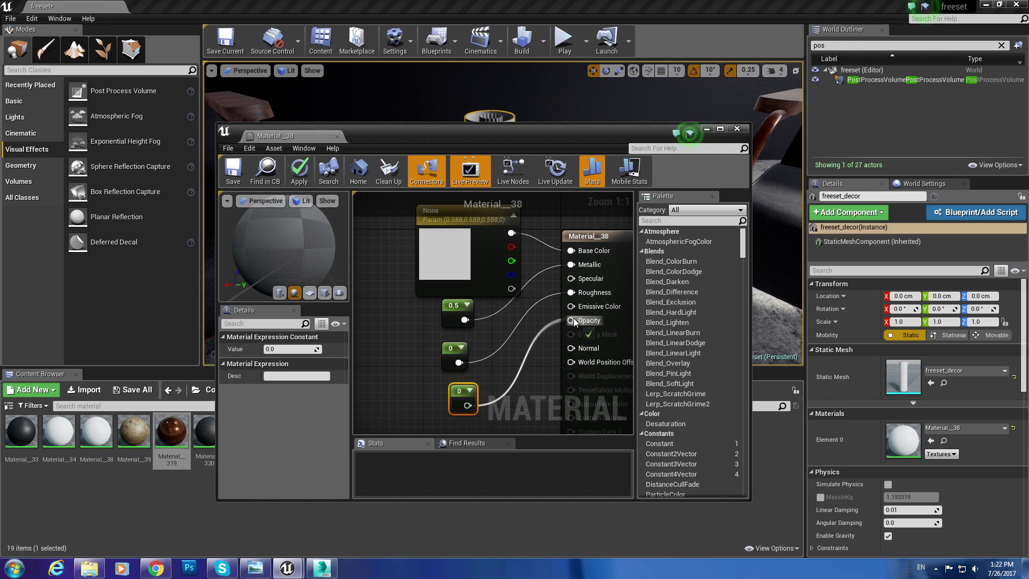
Apply 0.65 opacity and a pale cyan base colour to Material_38, then close the editor.
click(299, 168)
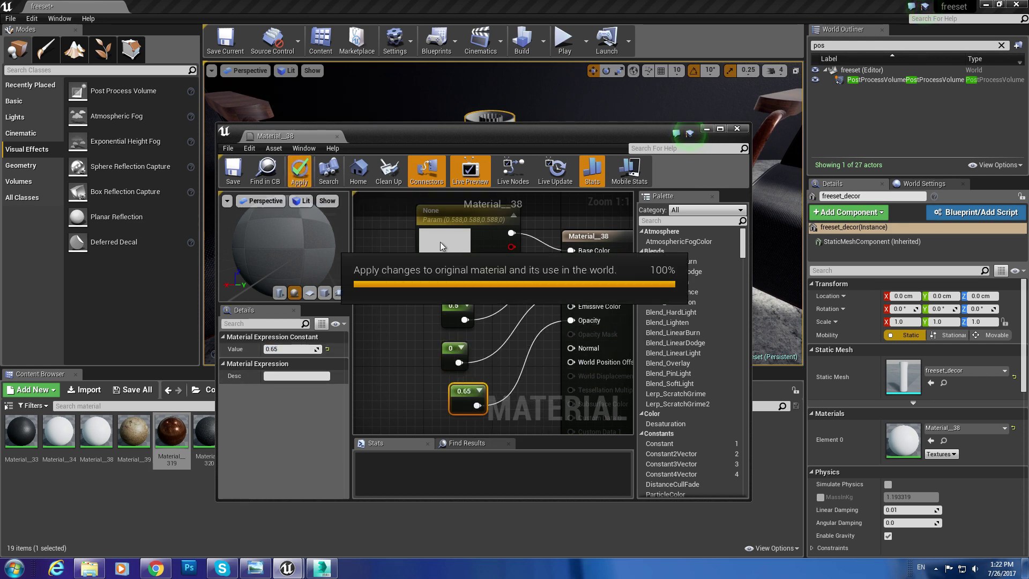
double_click(440, 242)
click(497, 333)
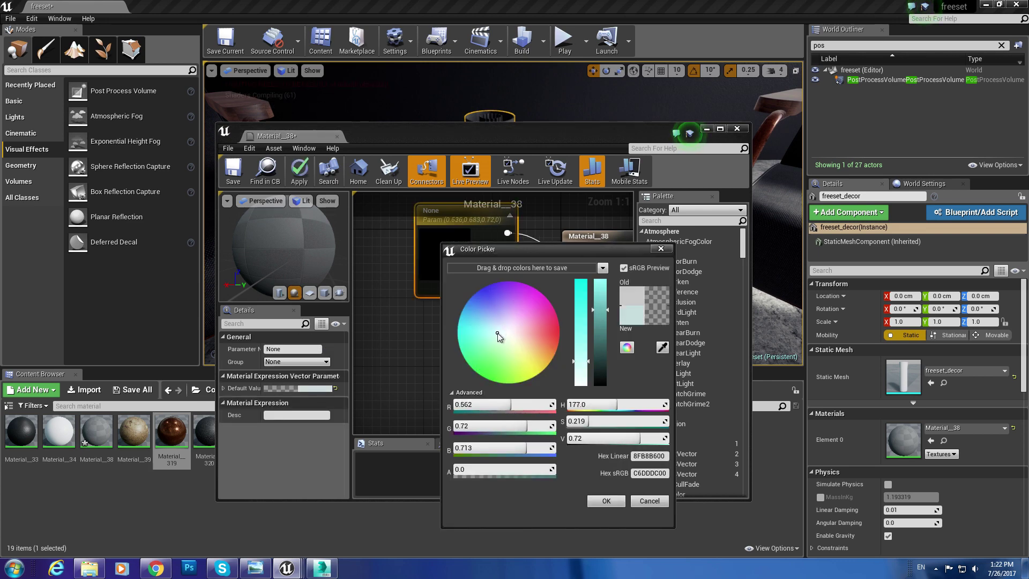
click(605, 499)
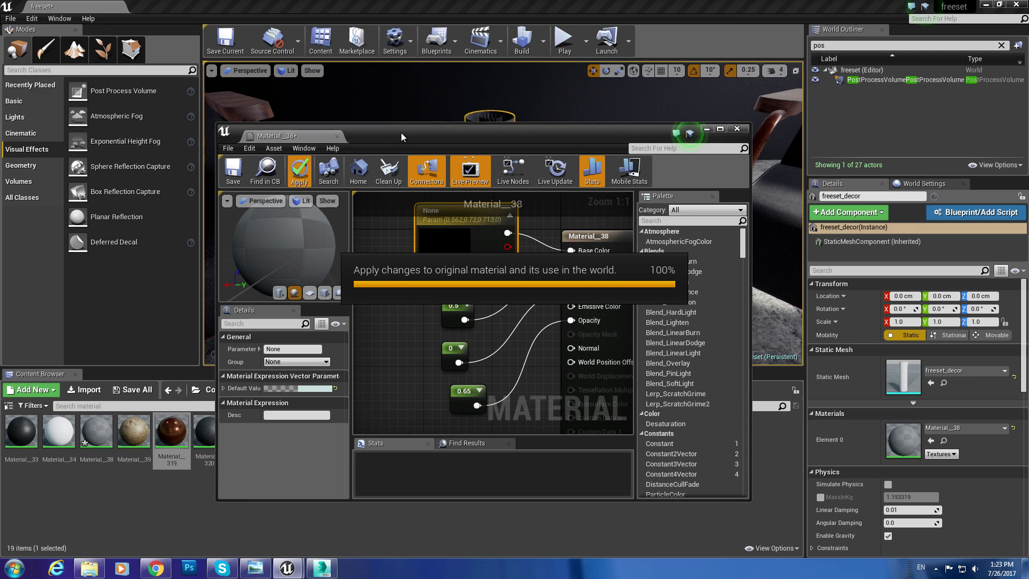
click(736, 129)
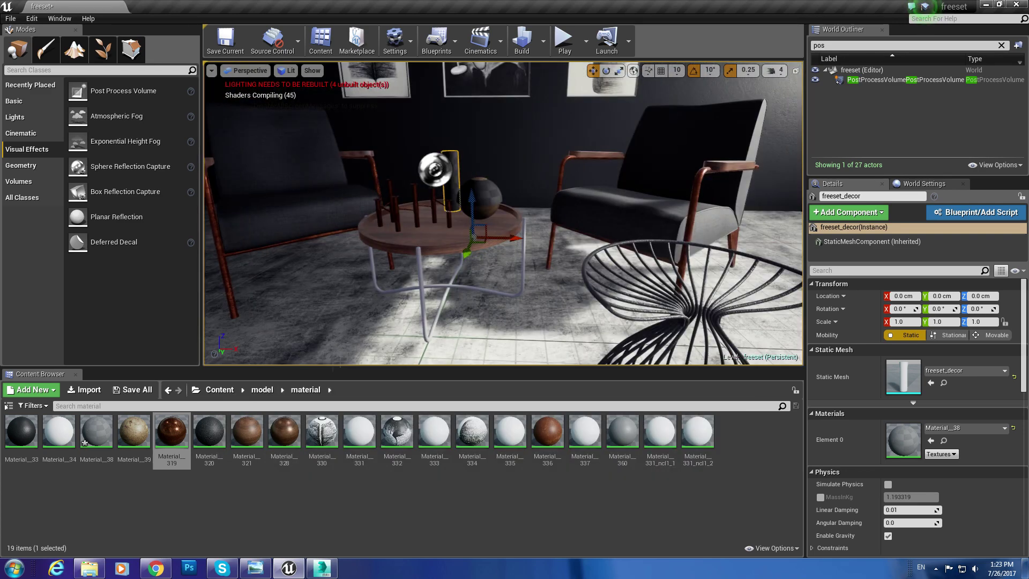
Frame the viewport on the glass tube and cup on the table.
key(f)
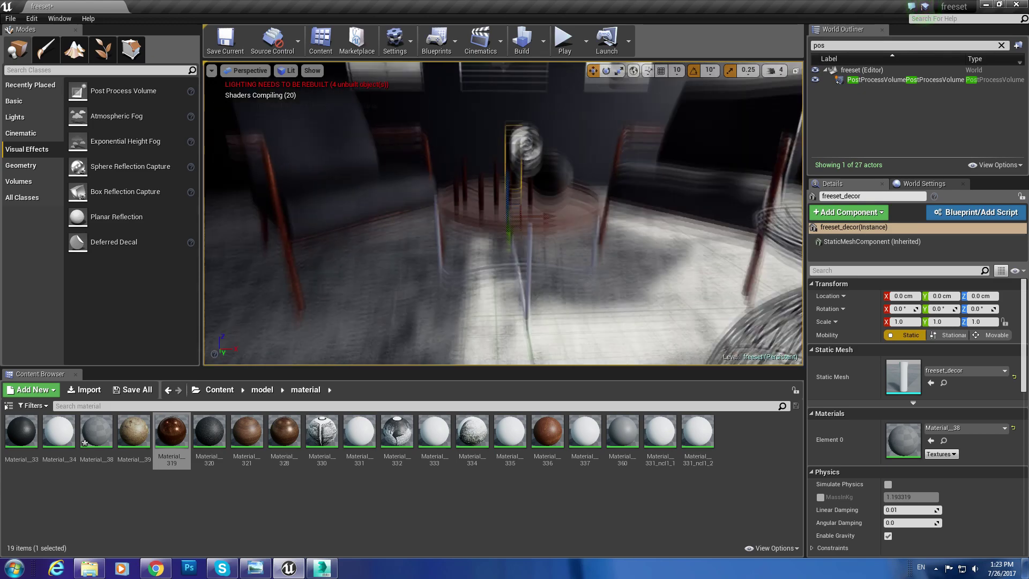
key(f)
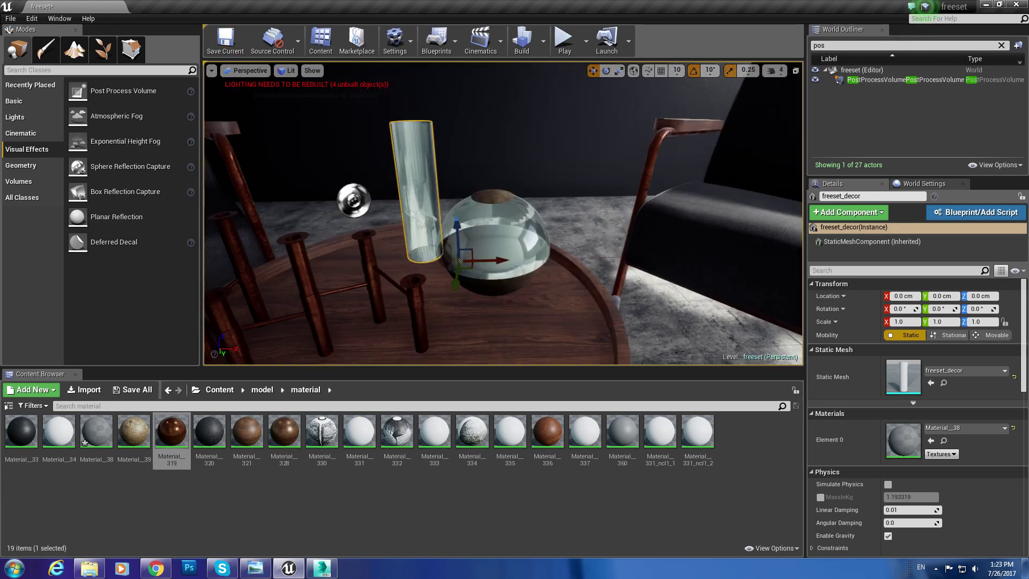
double_click(903, 439)
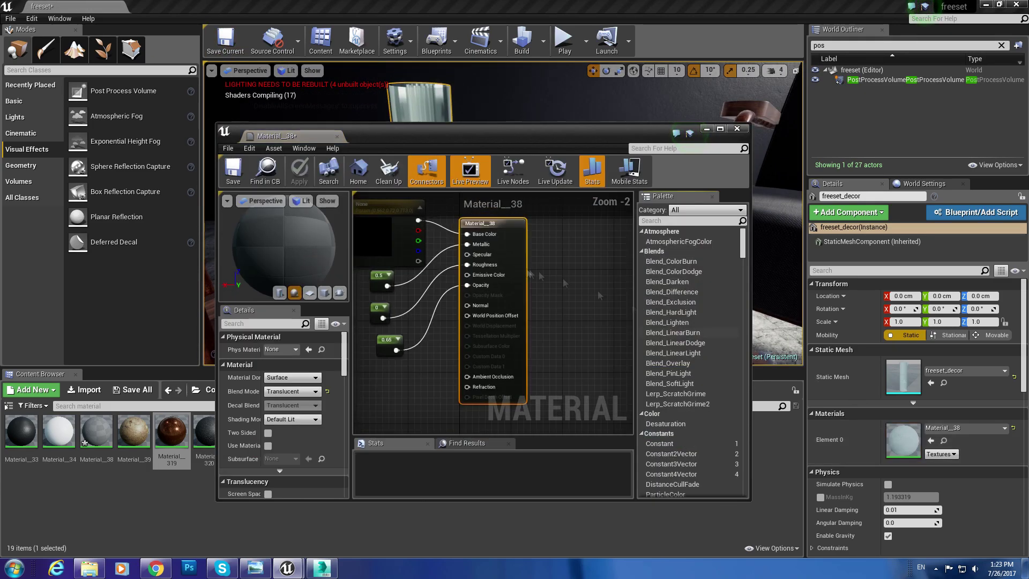
Change Material_38's base colour to a dark grey-teal (about 0.152/0.17/0.166) and apply it.
click(444, 386)
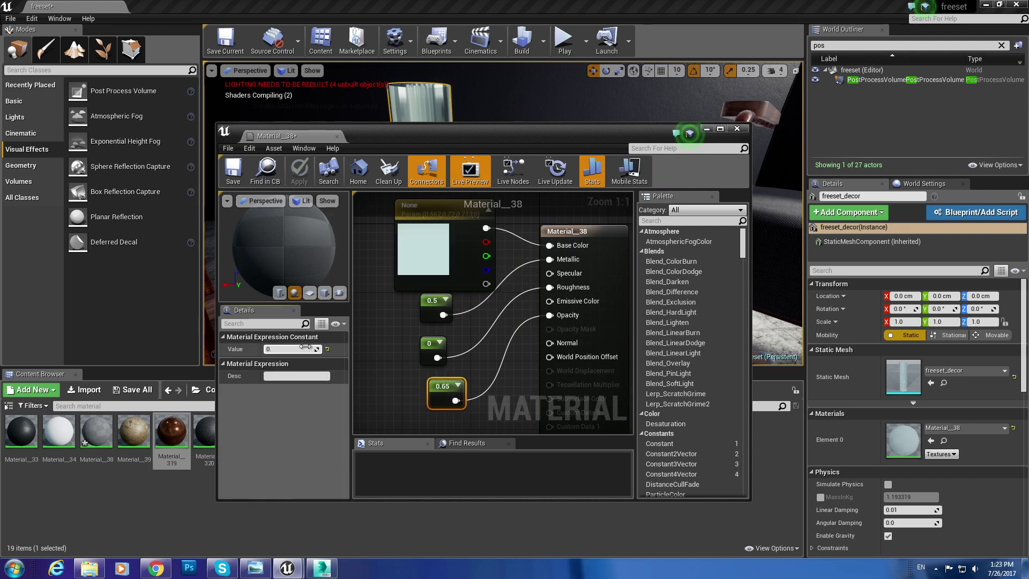
double_click(423, 249)
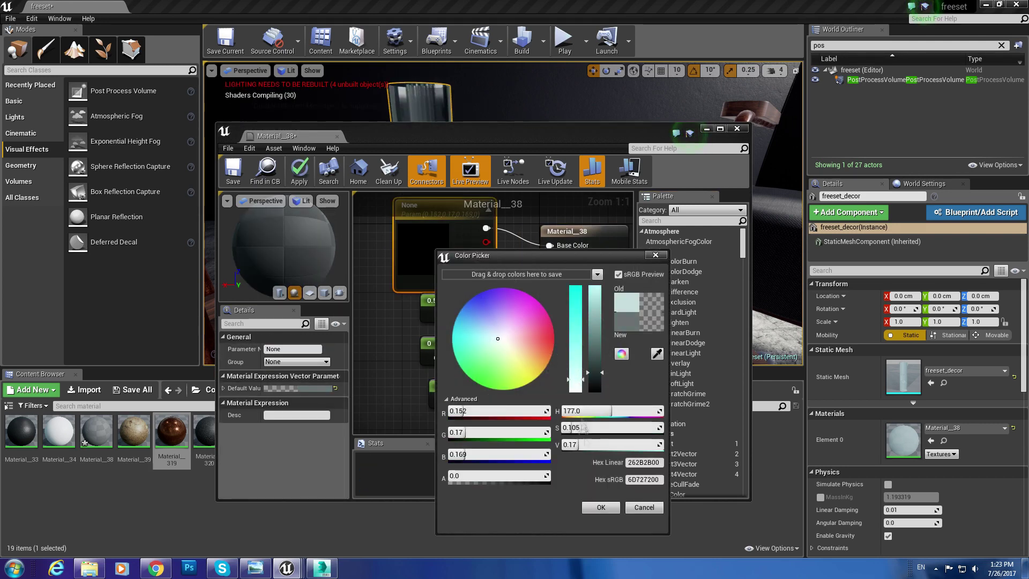
key(Return)
click(737, 129)
key(Return)
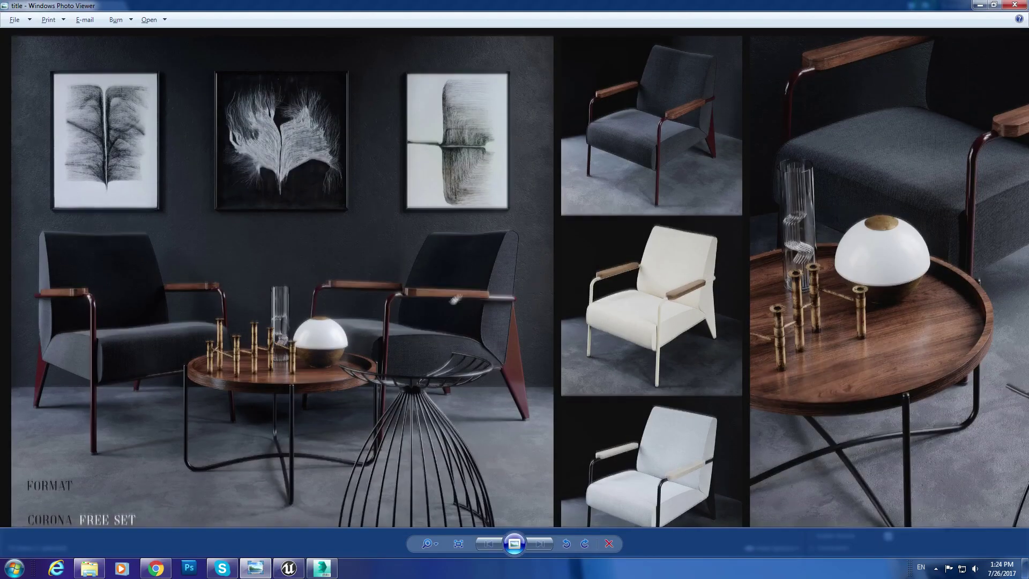
Return to the level and enable an overridden light map resolution on the left armchair.
drag(454, 299, 497, 270)
click(972, 5)
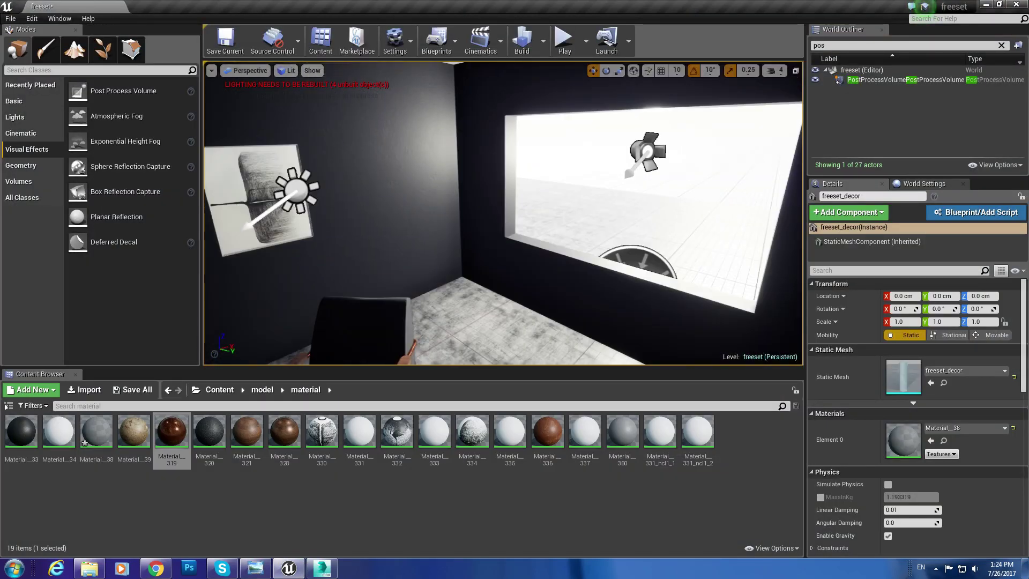
click(294, 188)
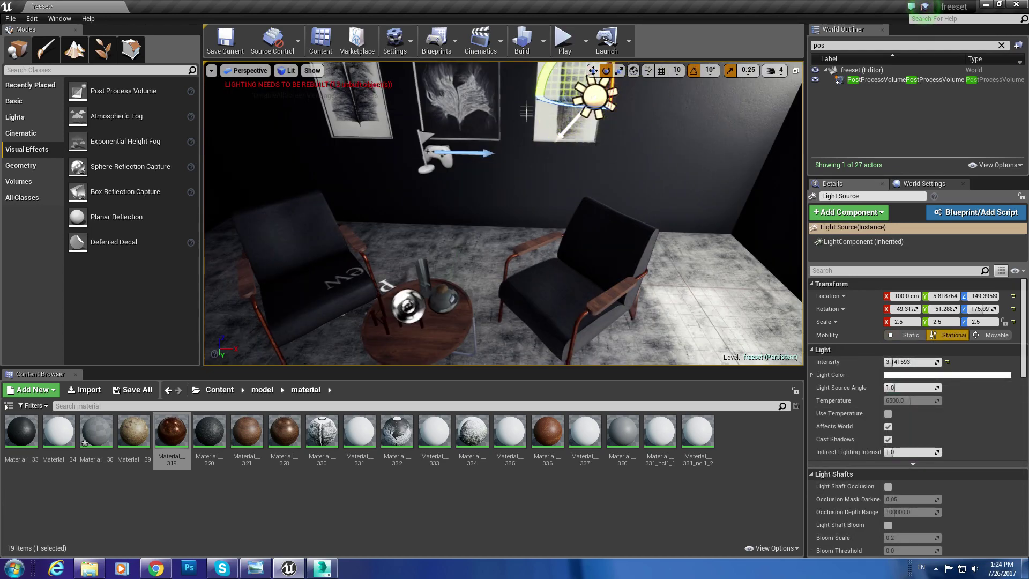
drag(331, 248, 331, 215)
click(331, 249)
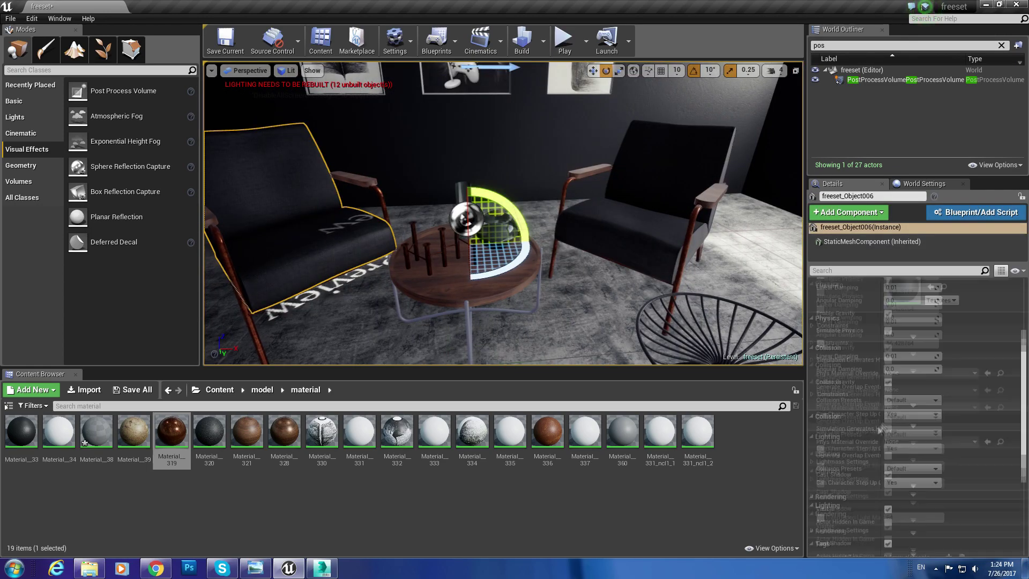
scroll(893, 432, down, 5)
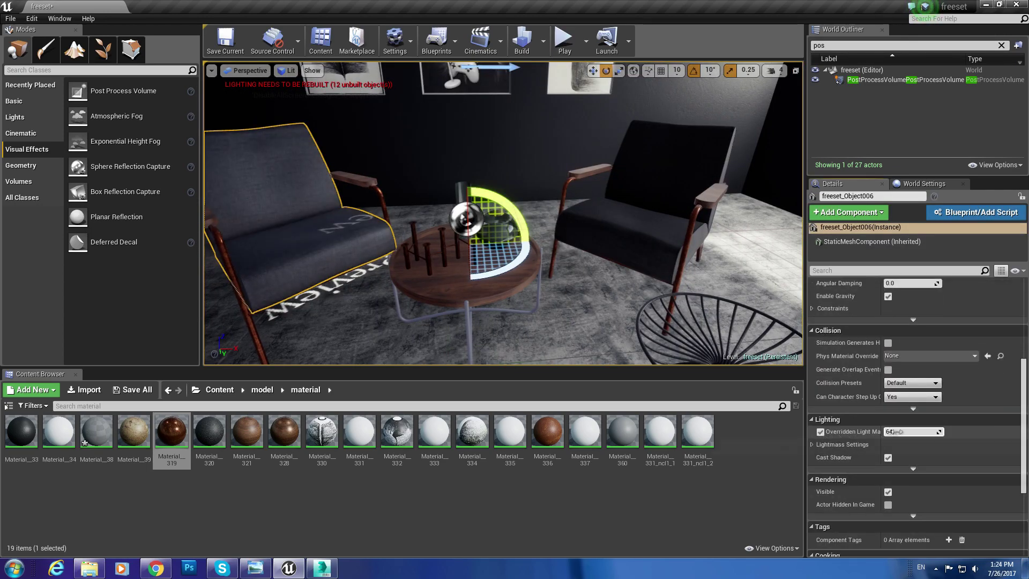
click(820, 431)
Set the lamp decor's overridden light map resolution to 512 and save the freeset map.
click(413, 268)
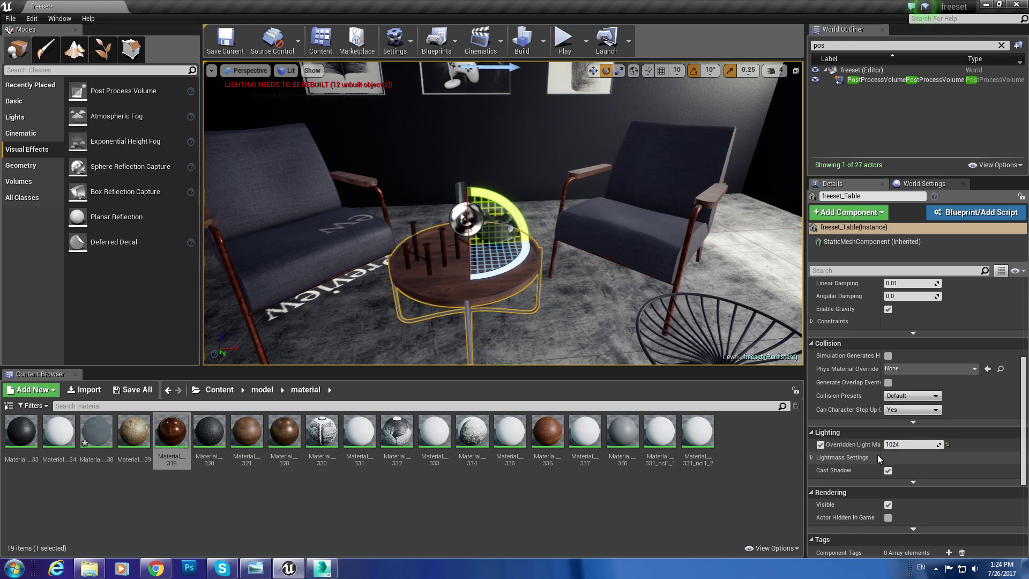
click(442, 237)
click(502, 223)
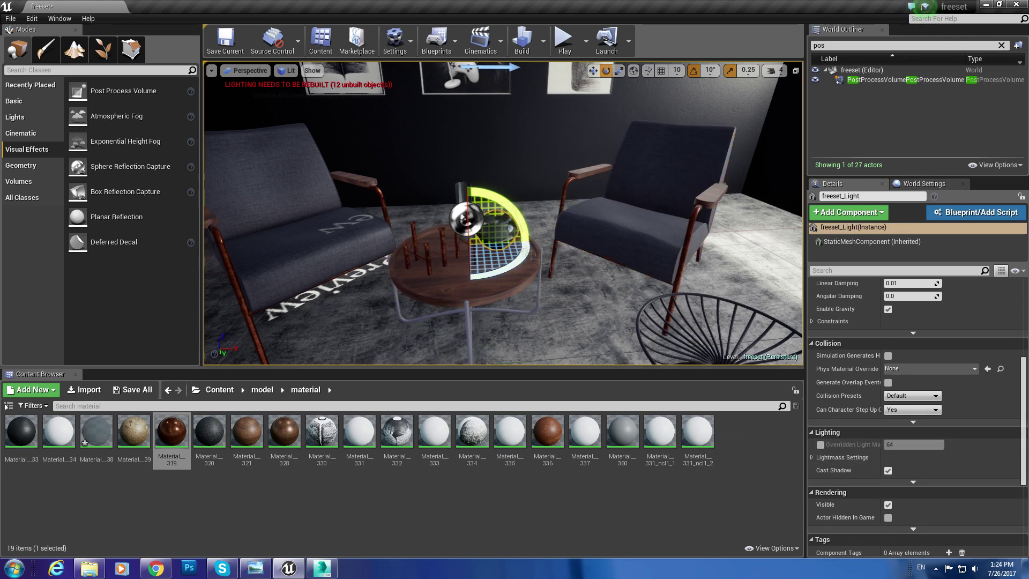
click(442, 184)
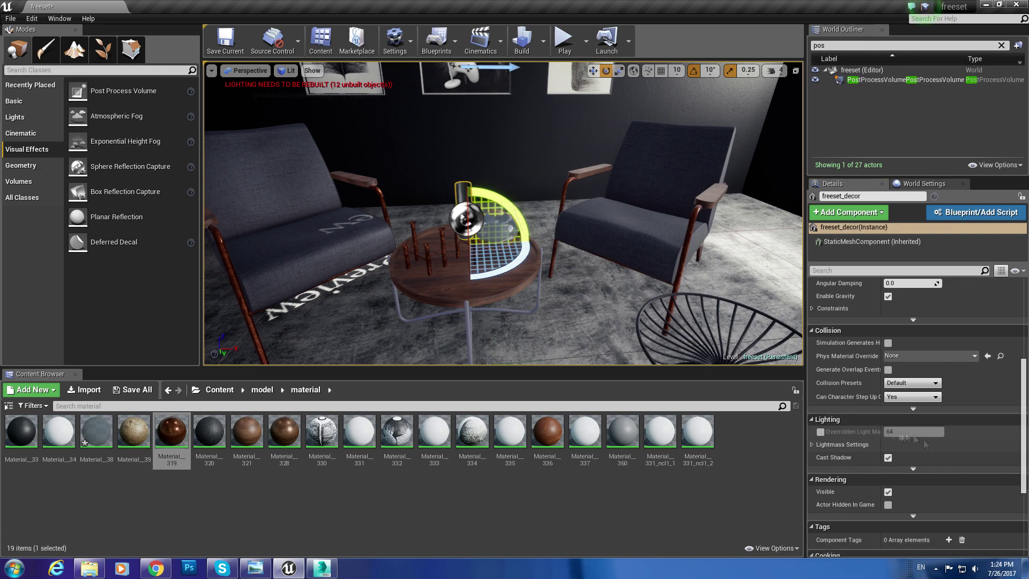
text(12)
key(Return)
key(ctrl+s)
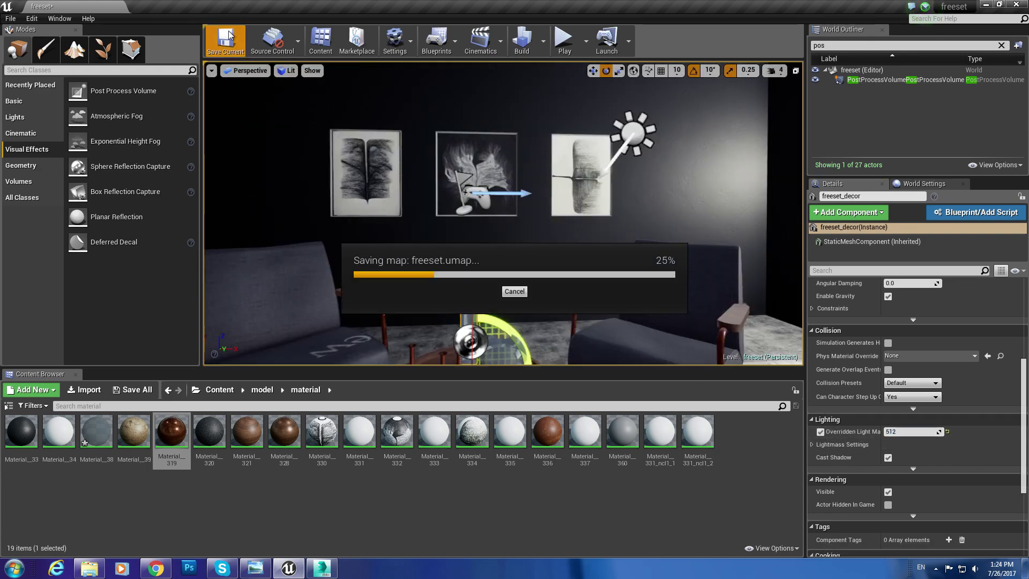
click(589, 322)
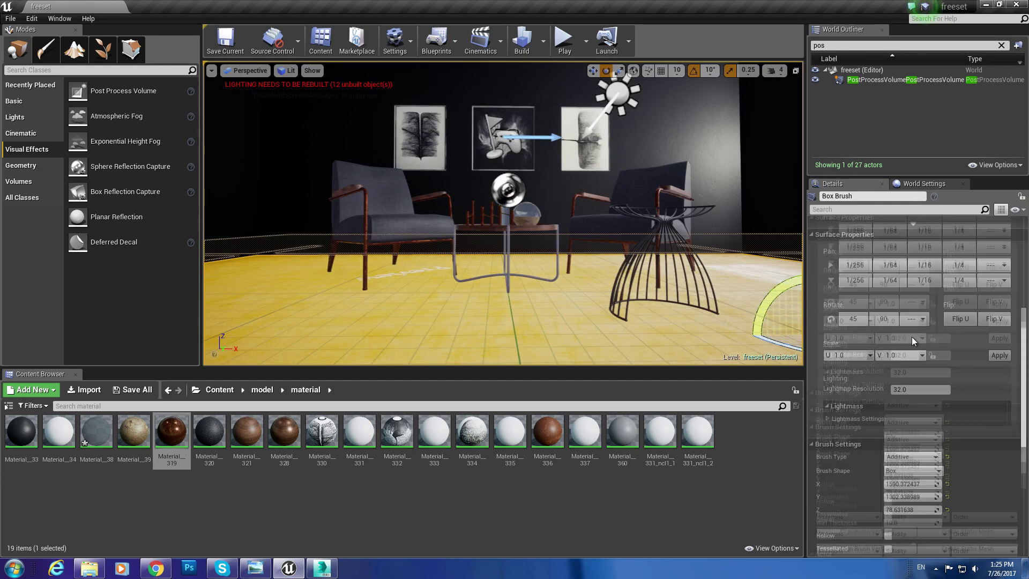
Add the greasy-metal-pan1-albedo texture to the floor's rust-dirt material and apply it.
double_click(903, 302)
drag(691, 134, 975, 47)
click(262, 389)
double_click(99, 429)
drag(134, 432, 670, 268)
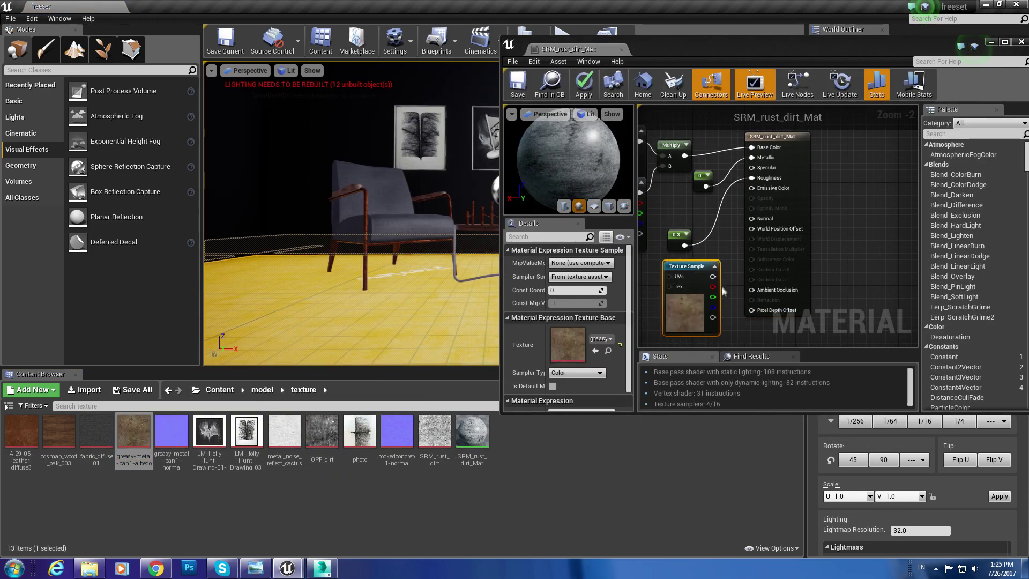
click(585, 84)
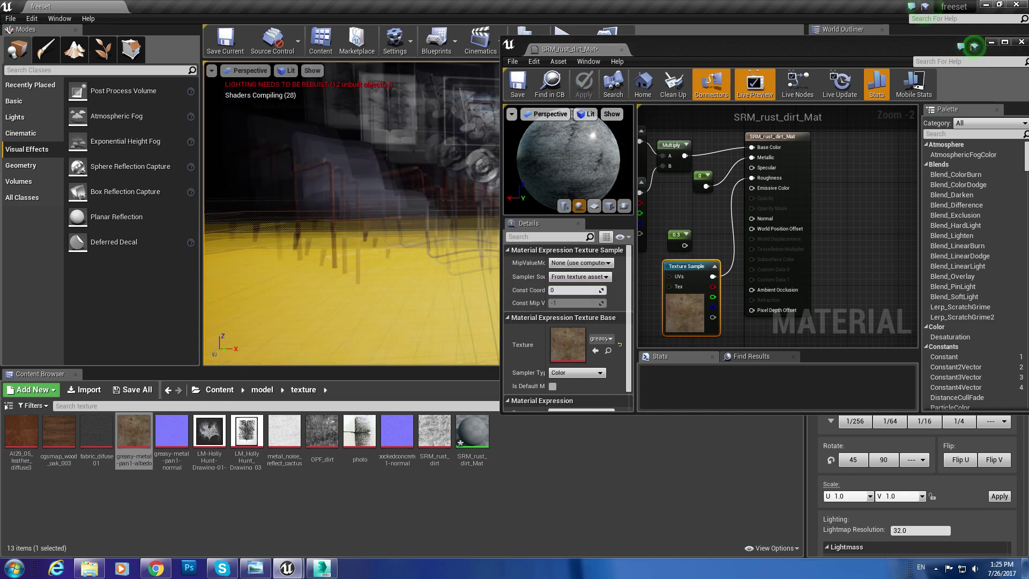
drag(503, 179, 632, 162)
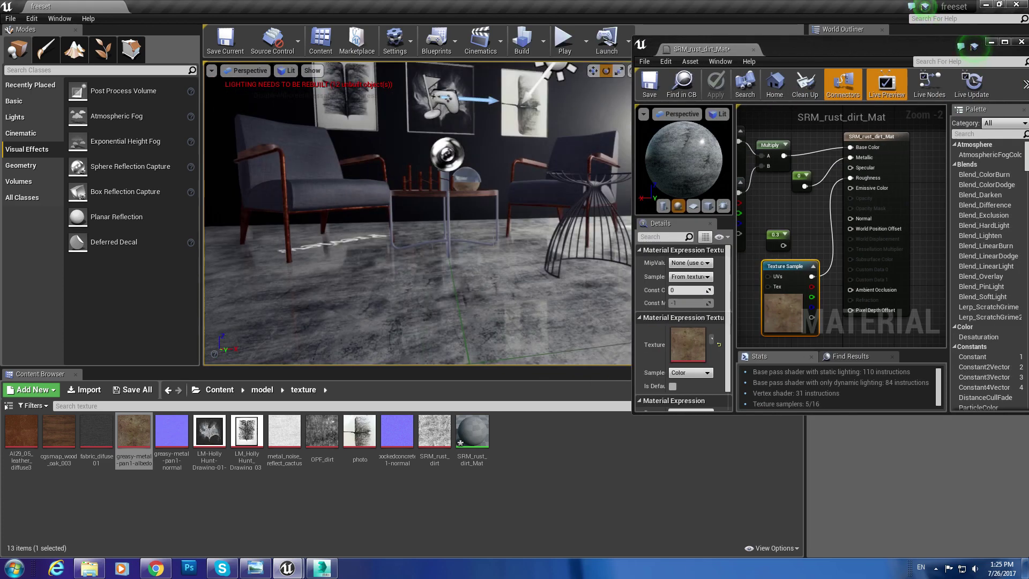
Convert both texture samples and the 0 constant into parameters, naming one texture concrate.
right_click(782, 294)
click(813, 329)
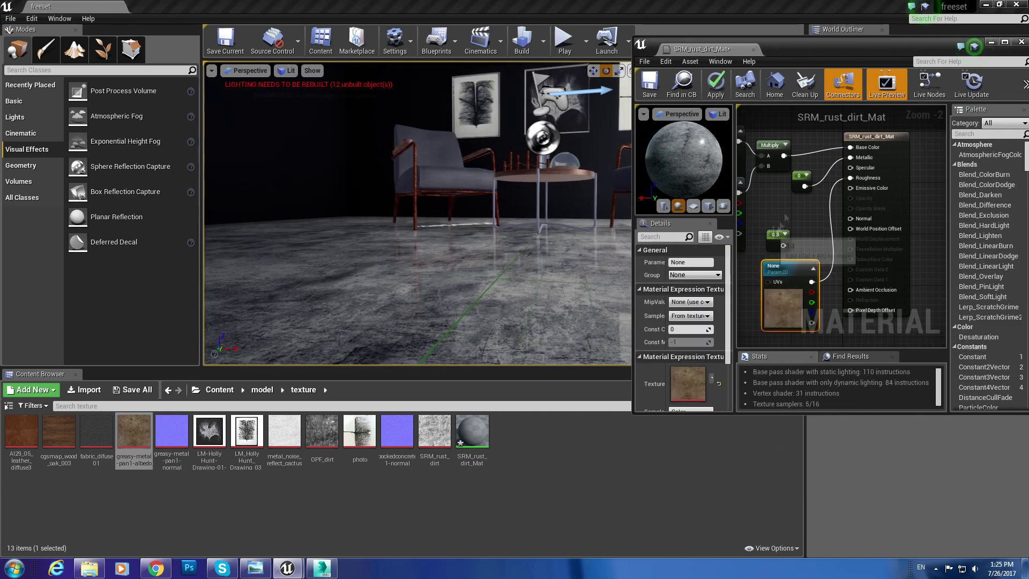
right_click(803, 178)
click(835, 183)
text(metallic)
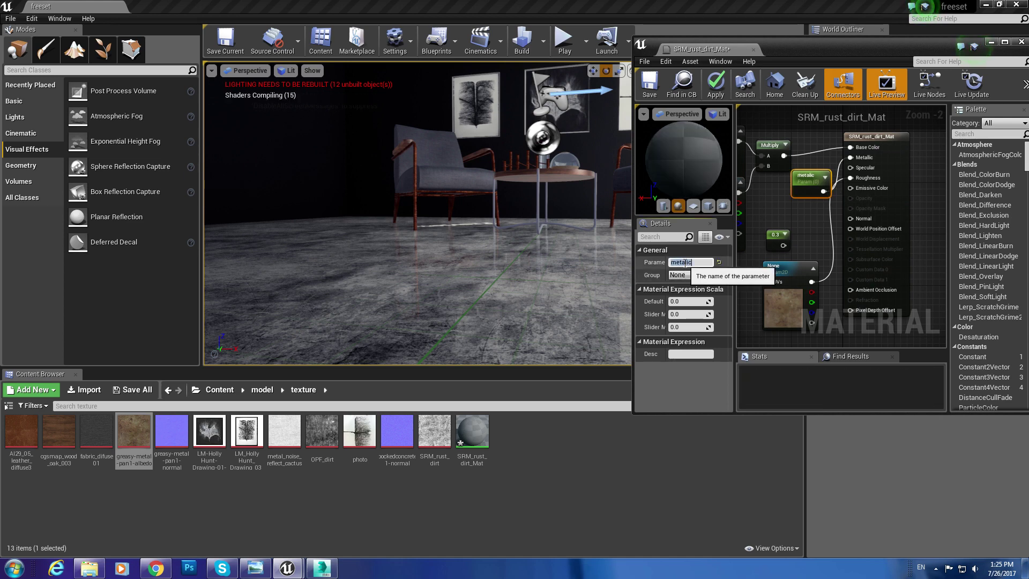
right_drag(740, 193, 843, 210)
drag(856, 295, 783, 288)
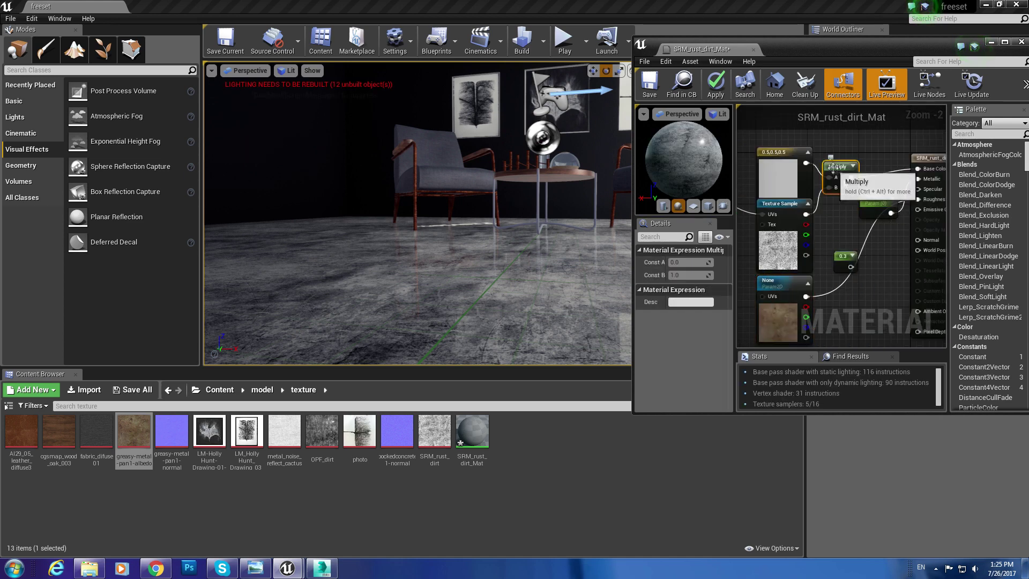
click(818, 201)
right_click(818, 202)
click(857, 240)
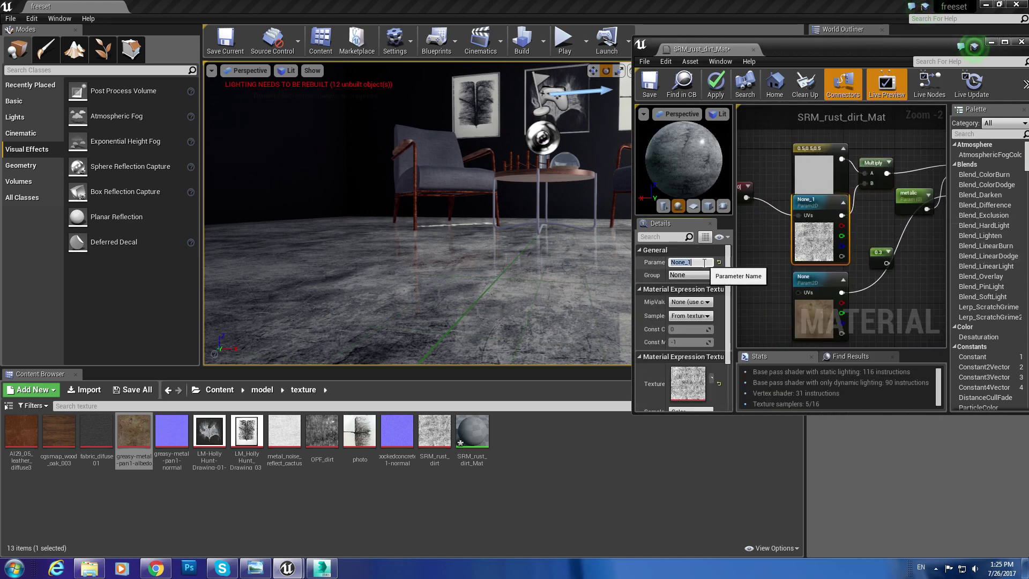
text(concrat)
key(Return)
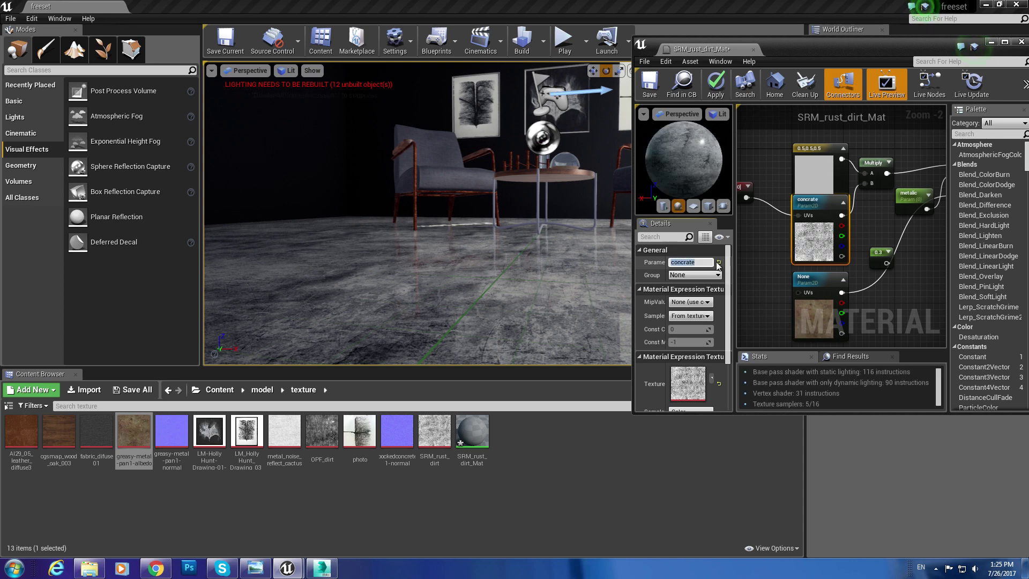
click(774, 245)
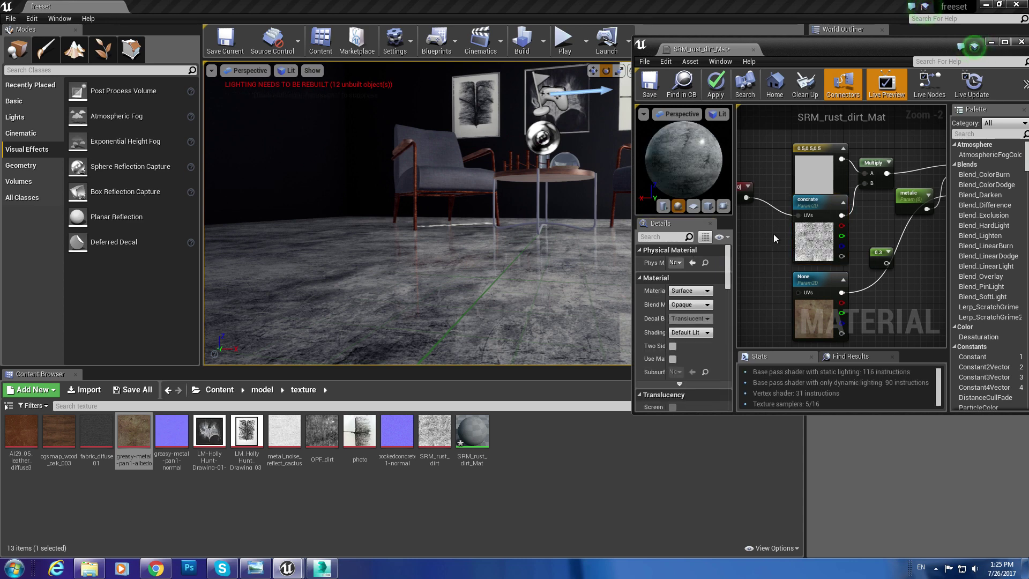
Wire the lower texture into a Multiply node, make the 0.3 constant a roughness parameter, and apply.
right_drag(773, 233, 745, 241)
mouse_move(851, 260)
mouse_down()
mouse_move(850, 311)
mouse_move(866, 281)
mouse_up()
text(mu)
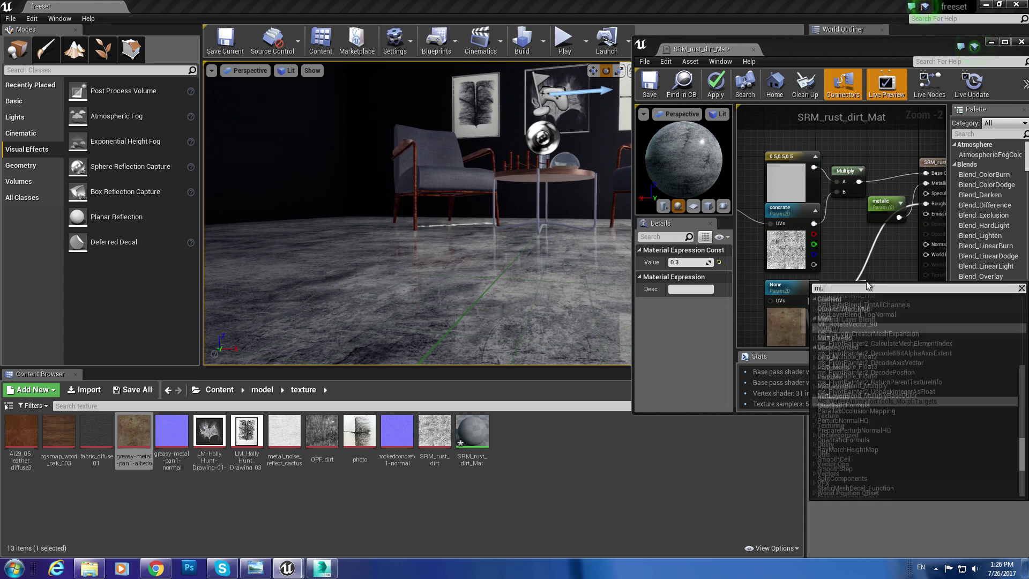
key(Escape)
drag(879, 205, 847, 135)
right_drag(804, 301, 822, 280)
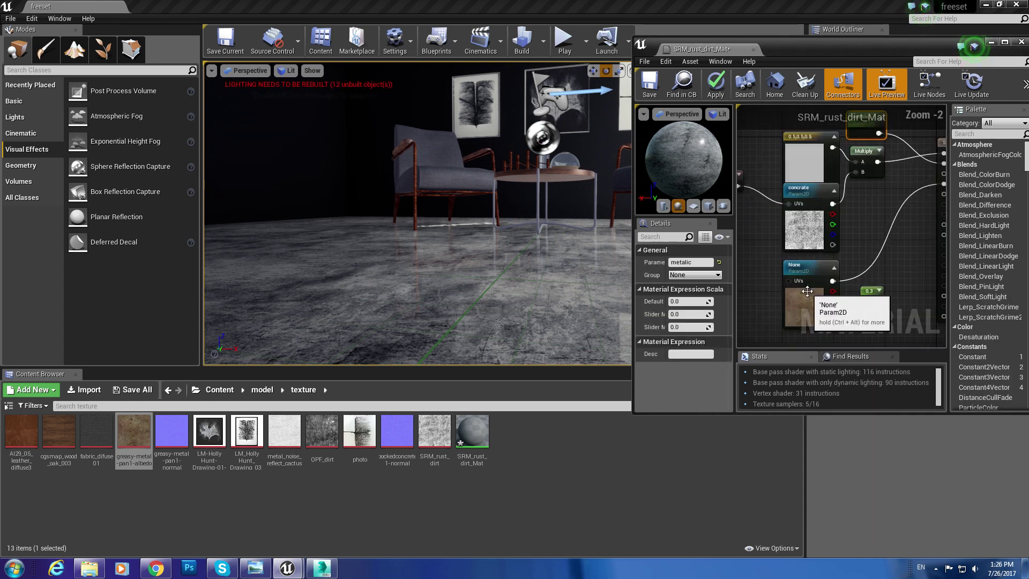
click(895, 268)
drag(831, 281, 878, 276)
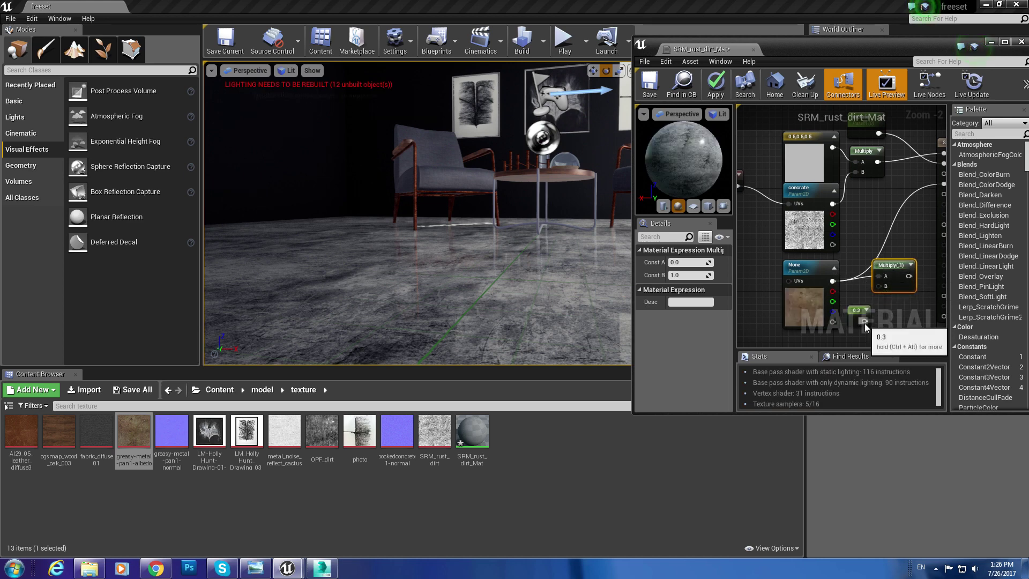
scroll(886, 191, up, 2)
right_click(797, 295)
click(822, 302)
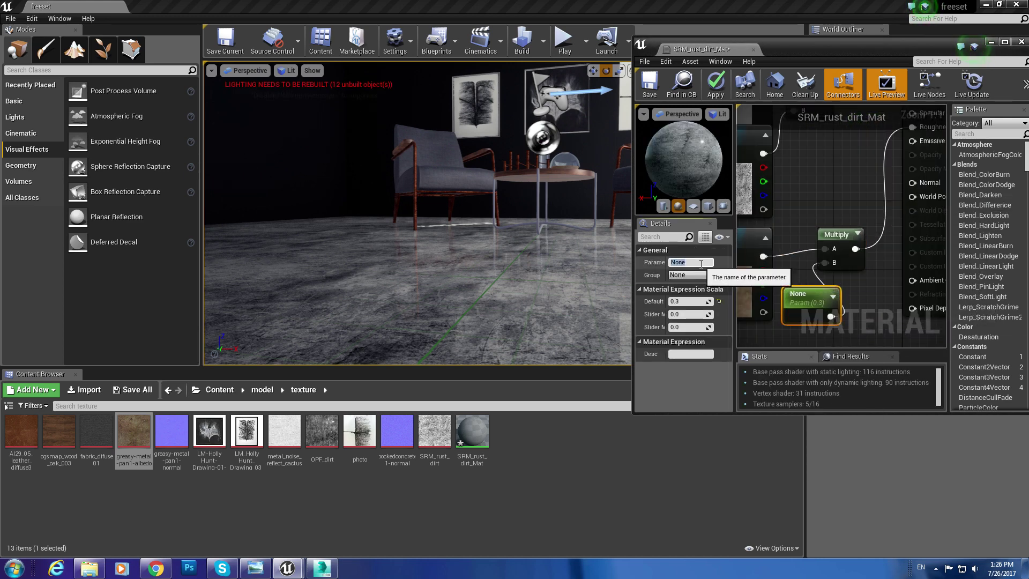
click(715, 83)
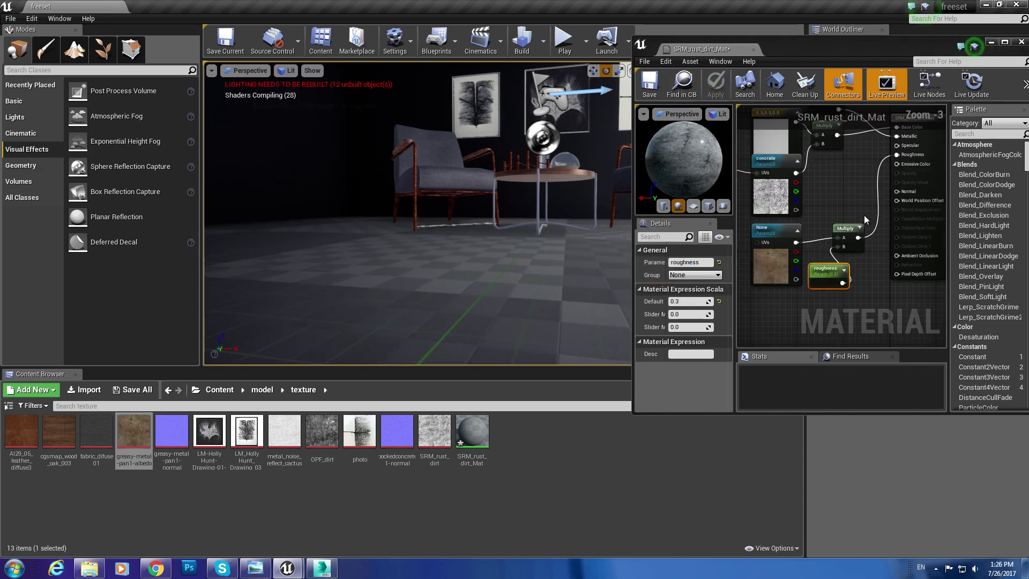
Create a material instance of SRM_rust_dirt_Mat from the floor's material and open it.
click(424, 424)
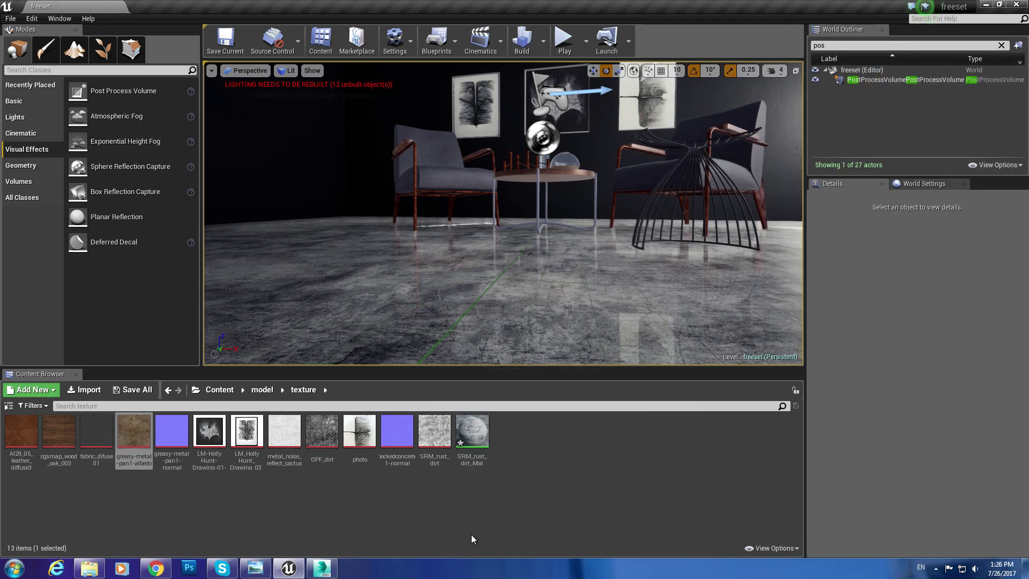
click(498, 330)
right_click(472, 431)
click(521, 211)
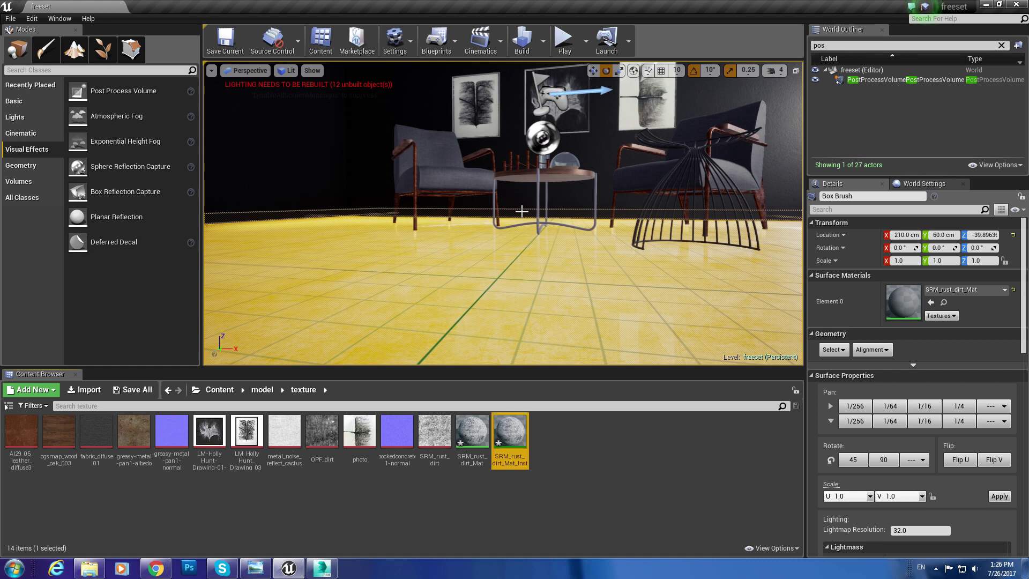
double_click(509, 431)
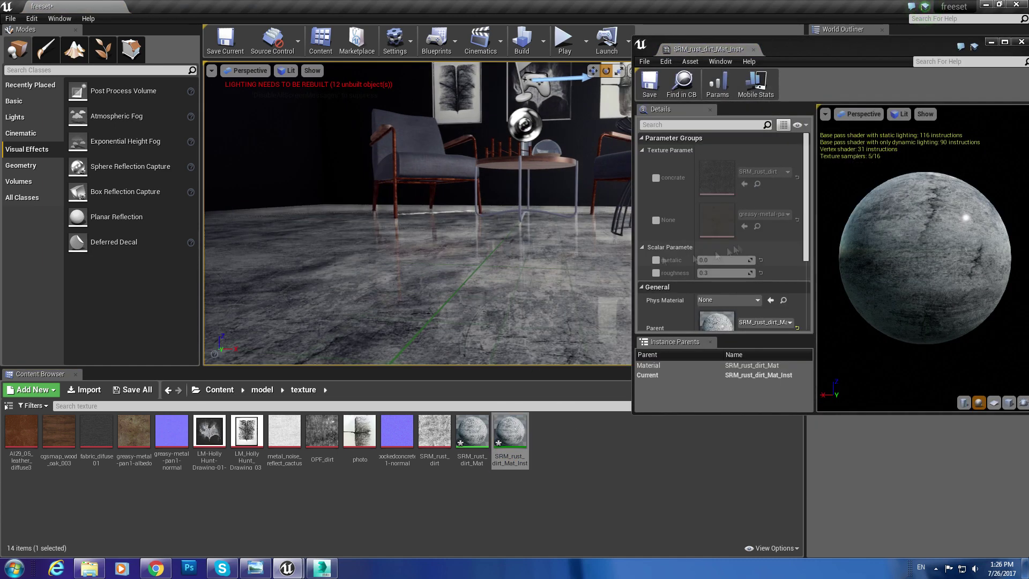
Override metallic 0.266, roughness 0.449 and the OPF_dirt texture, and set Material__33's U tiling to 1.5.
click(656, 261)
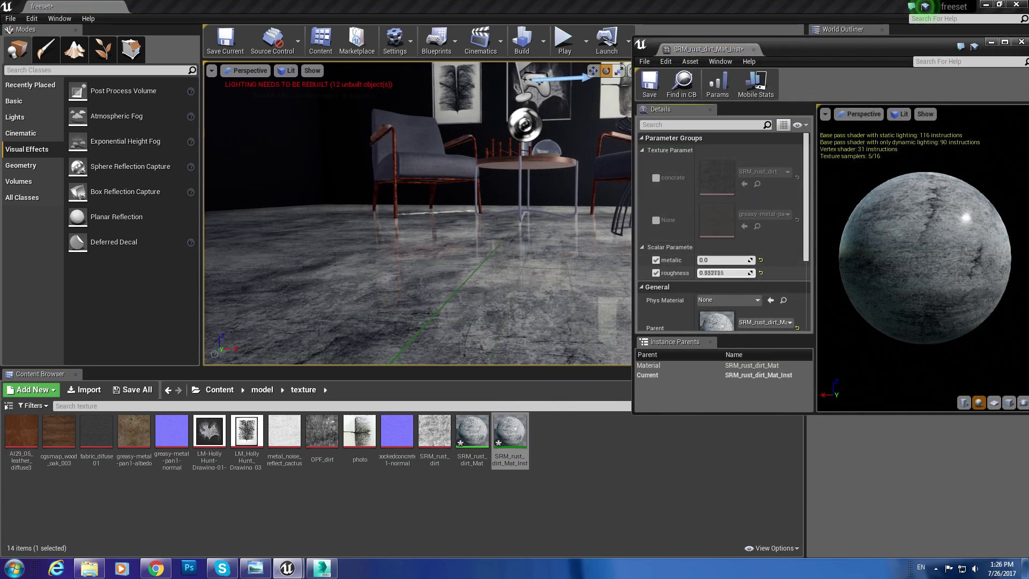
drag(724, 273, 727, 274)
drag(631, 248, 728, 248)
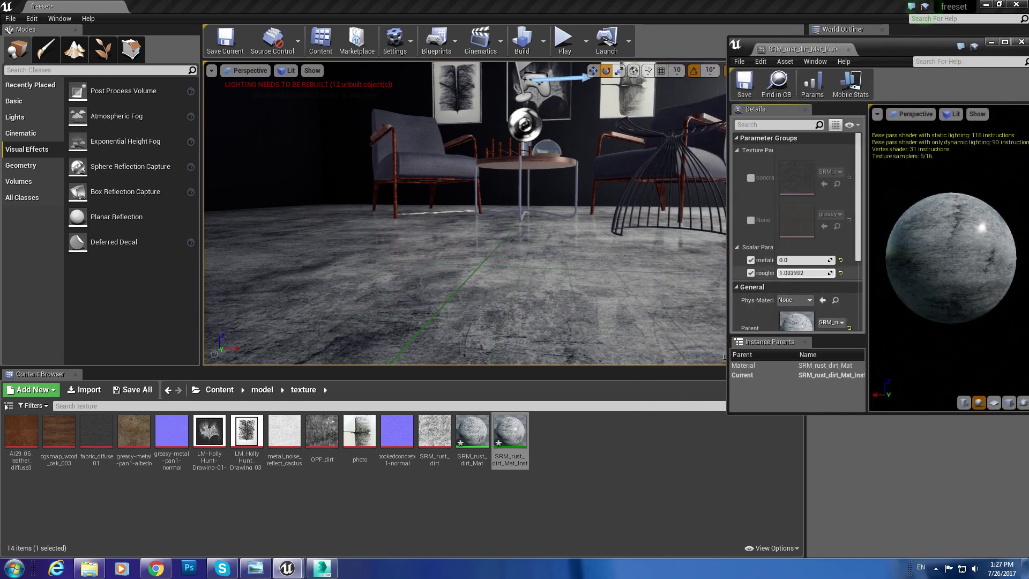
drag(815, 262, 836, 262)
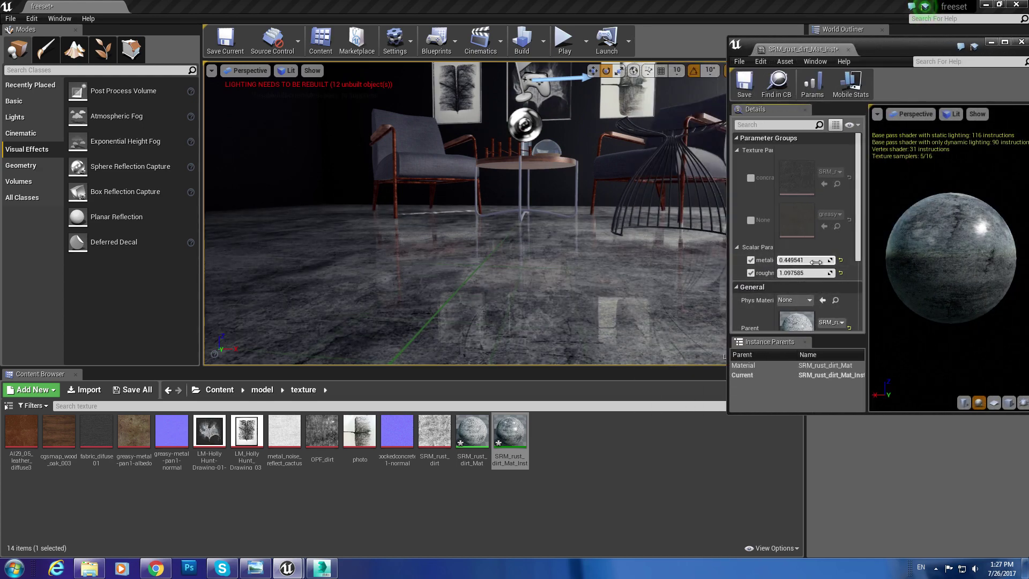
click(750, 221)
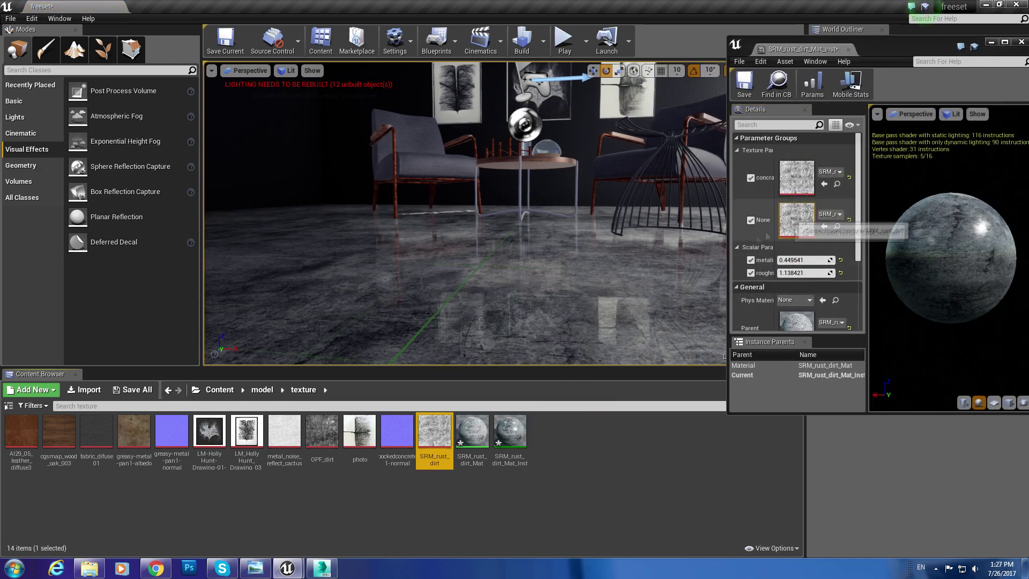
drag(330, 446, 797, 220)
mouse_move(804, 273)
mouse_down()
mouse_move(825, 273)
mouse_move(782, 266)
mouse_move(825, 260)
mouse_up()
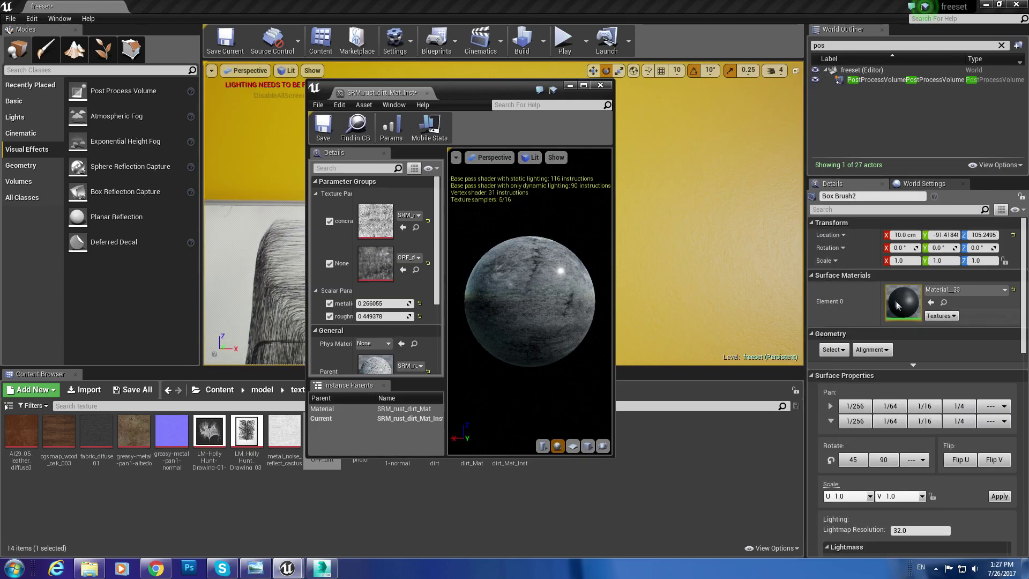
drag(343, 319, 342, 331)
click(390, 128)
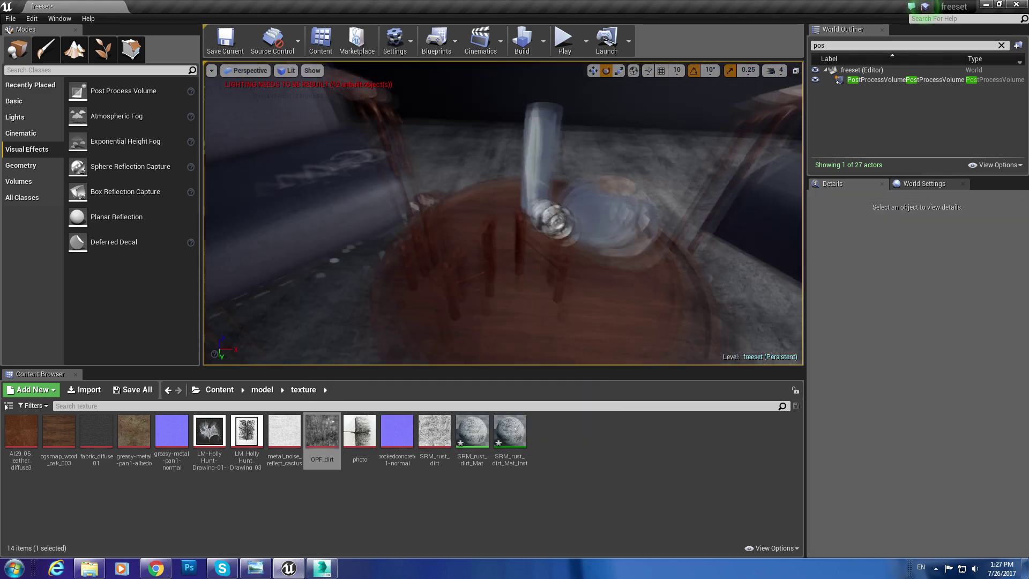
Place a point light at intensity 300 with a warm pale-yellow colour.
click(14, 117)
mouse_move(107, 115)
mouse_down()
mouse_move(493, 215)
mouse_move(509, 148)
mouse_up()
drag(911, 362, 922, 361)
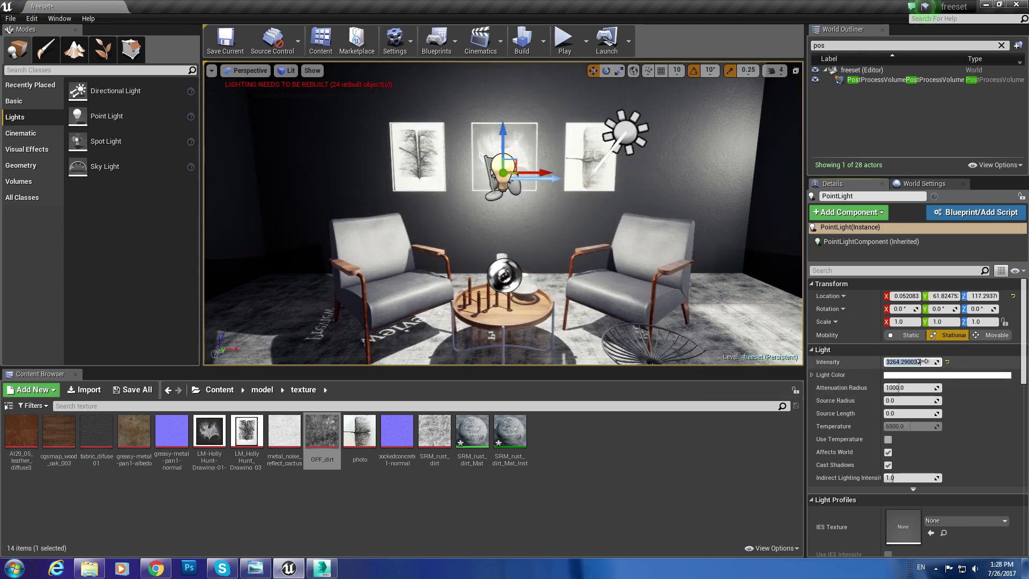
click(930, 375)
click(785, 383)
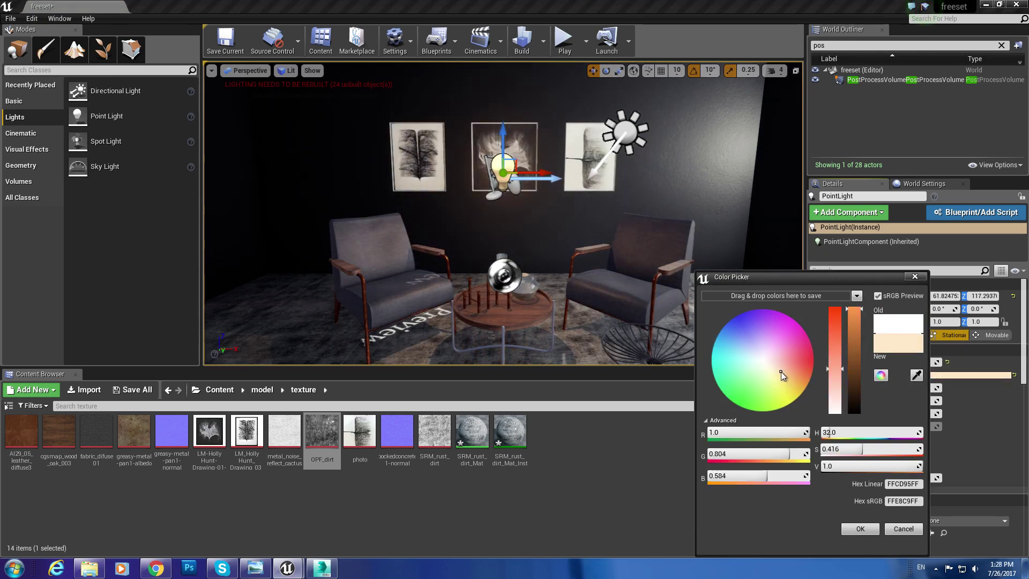
click(860, 528)
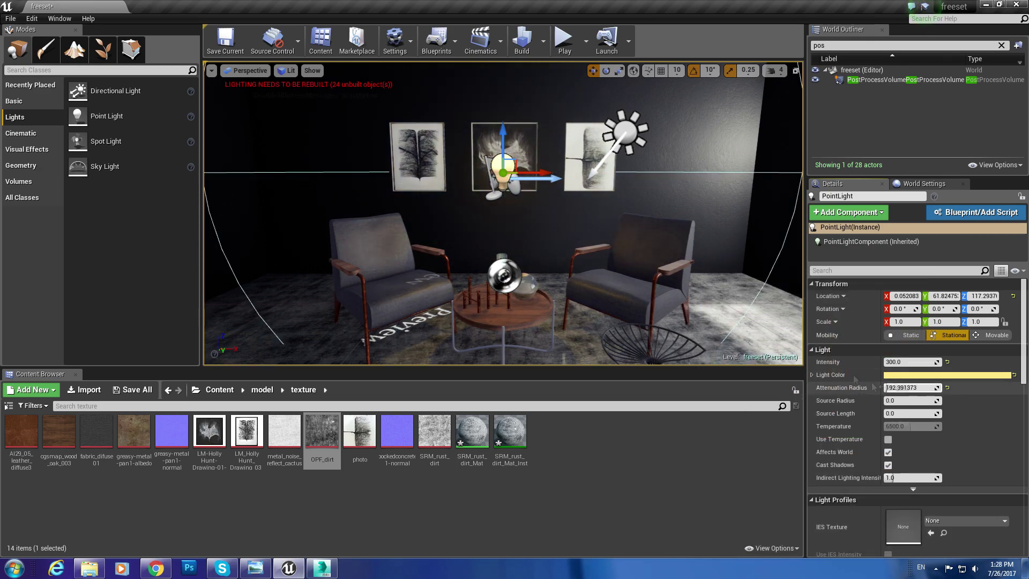
Raise the point light to about 127.6 on Z.
right_drag(580, 256, 581, 252)
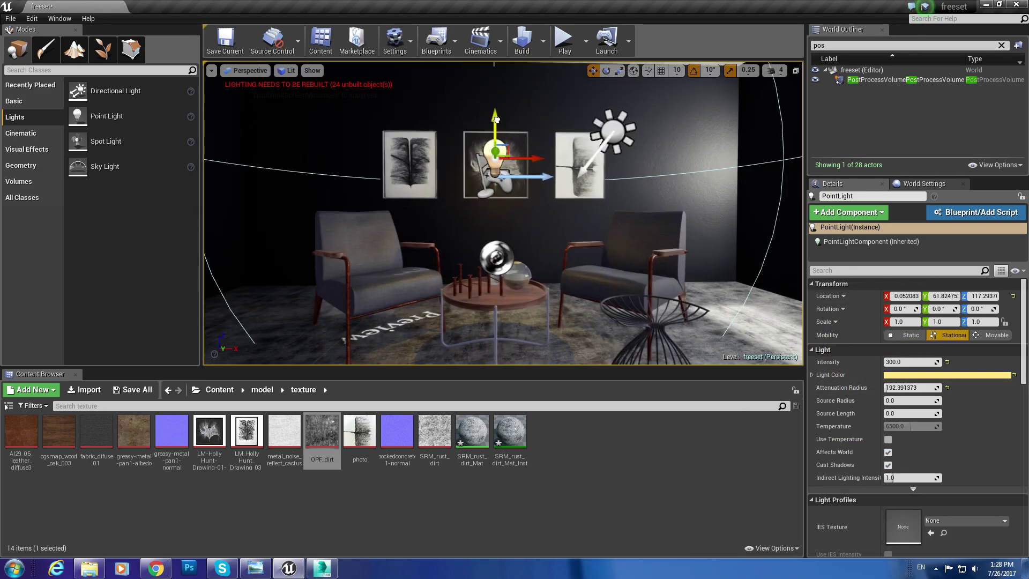
drag(495, 119, 494, 125)
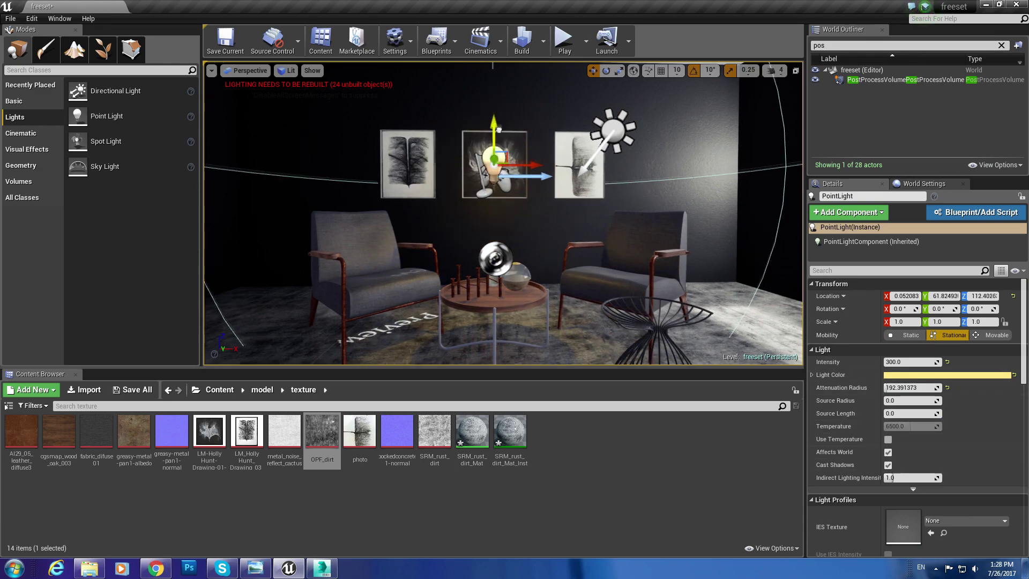
drag(498, 130, 499, 119)
right_drag(498, 119, 482, 139)
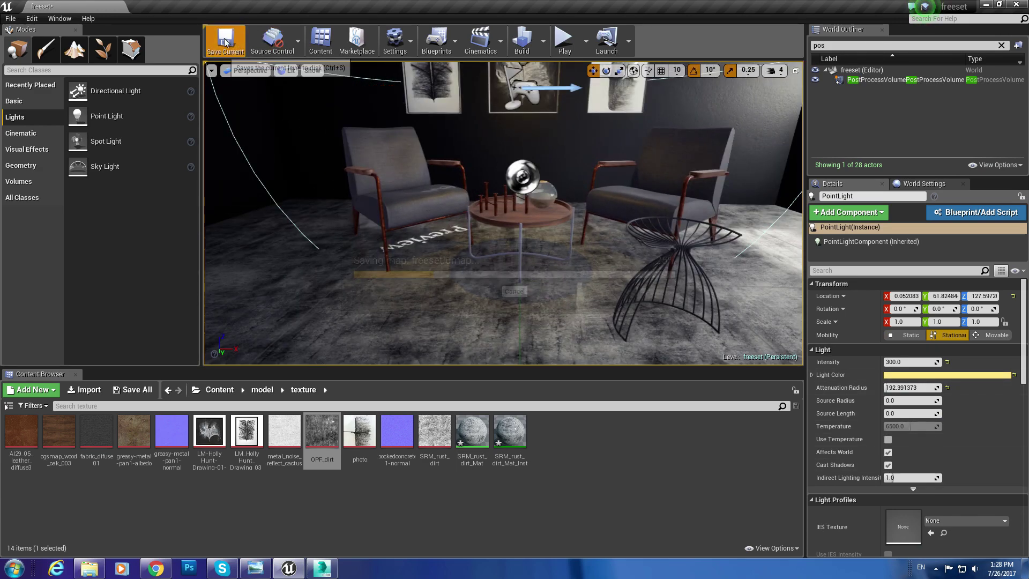
Save the level and move both SRM rust-dirt assets into the material folder.
click(225, 42)
right_drag(503, 214, 503, 215)
click(528, 206)
click(262, 390)
double_click(91, 442)
click(9, 406)
drag(472, 431, 41, 438)
click(52, 445)
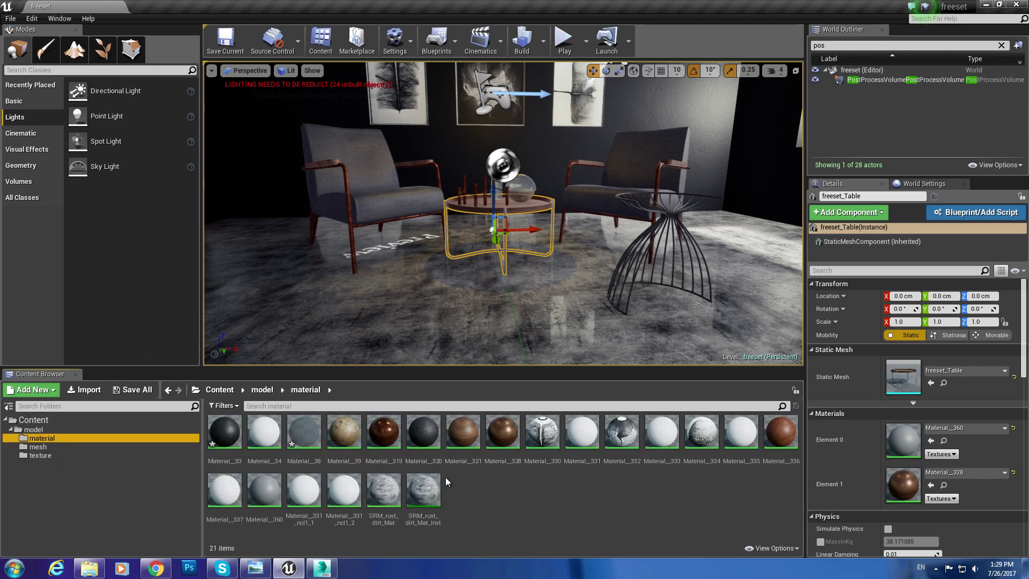
Save all modified content, including Material_33 and Material_38.
click(132, 390)
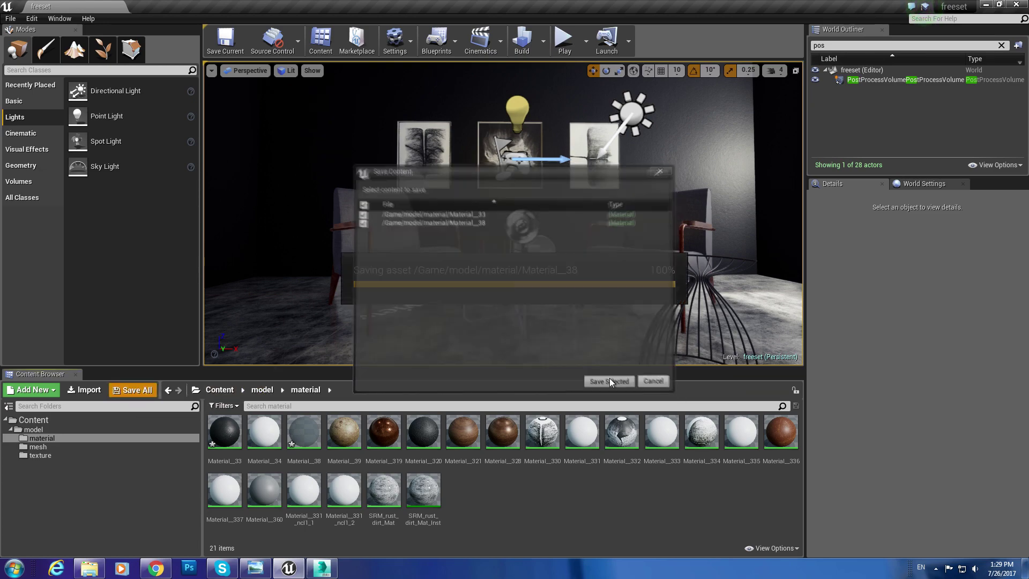
click(590, 380)
drag(422, 432, 498, 289)
Create a material named metal and wire a colour constant and two constants into Base Color, Metallic and Roughness.
right_click(467, 516)
mouse_move(473, 505)
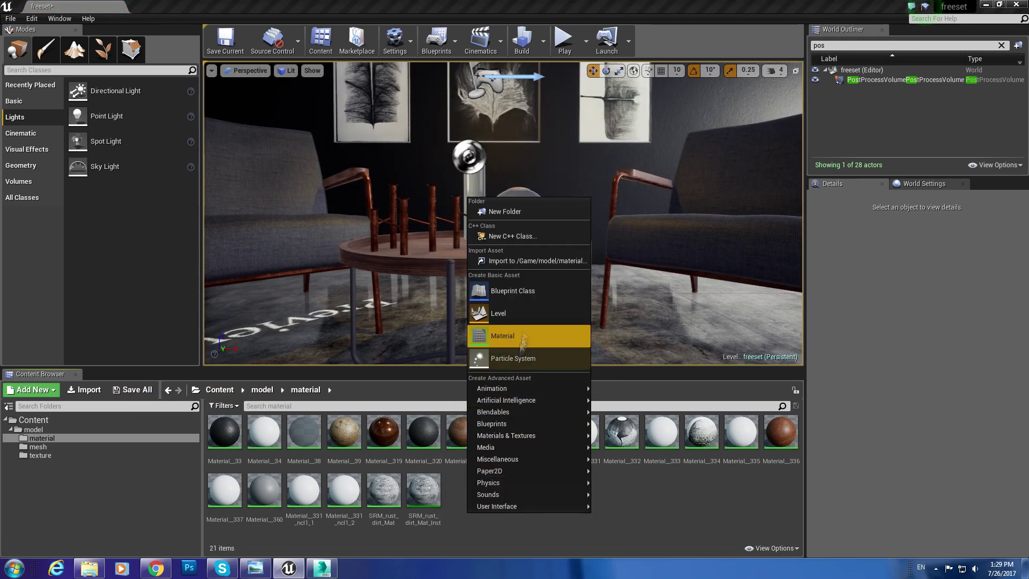
click(502, 335)
text(metal)
key(Return)
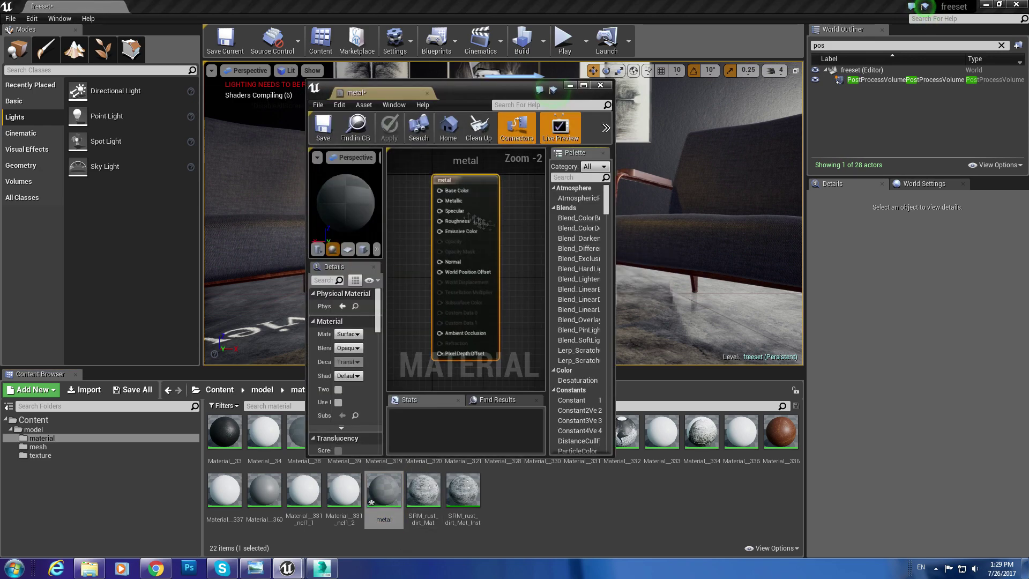
drag(612, 124, 925, 123)
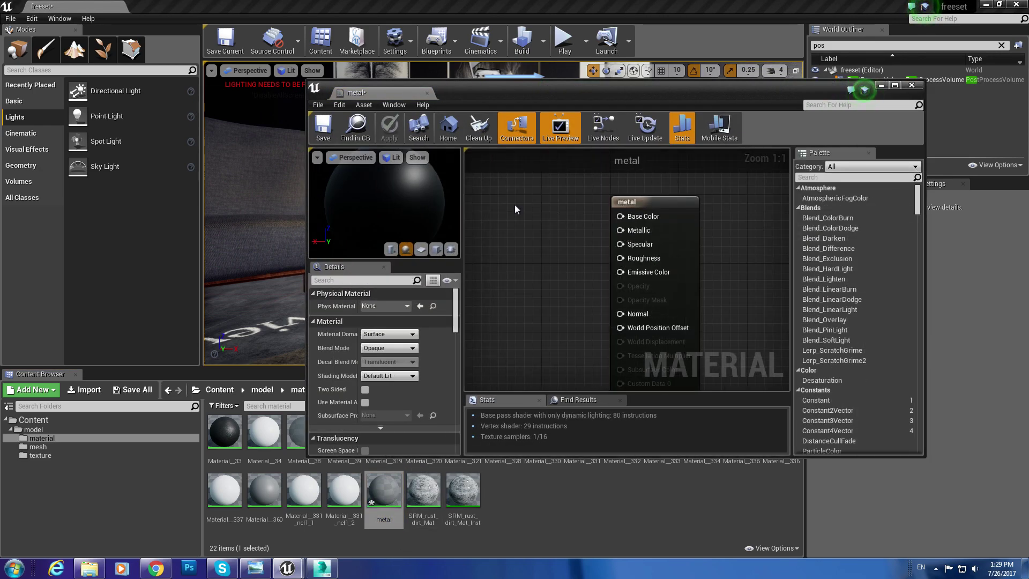
click(488, 204)
drag(628, 220, 620, 230)
click(528, 300)
drag(528, 296, 552, 252)
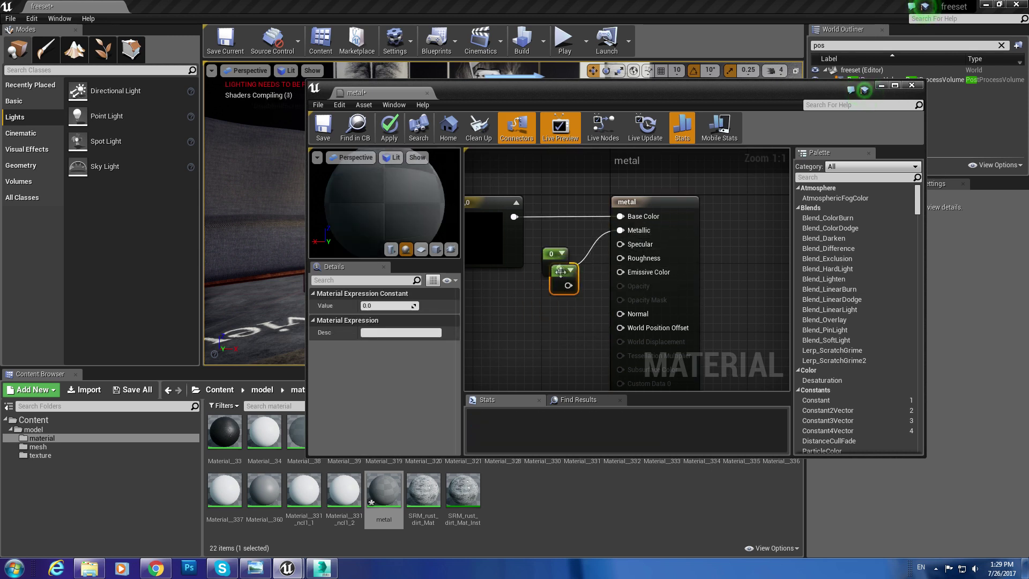
click(544, 308)
drag(551, 320, 620, 258)
Set the upper constant to 0.65 and the base colour to a 0.07 dark grey, then apply.
click(559, 263)
click(387, 305)
text(0.65)
key(Return)
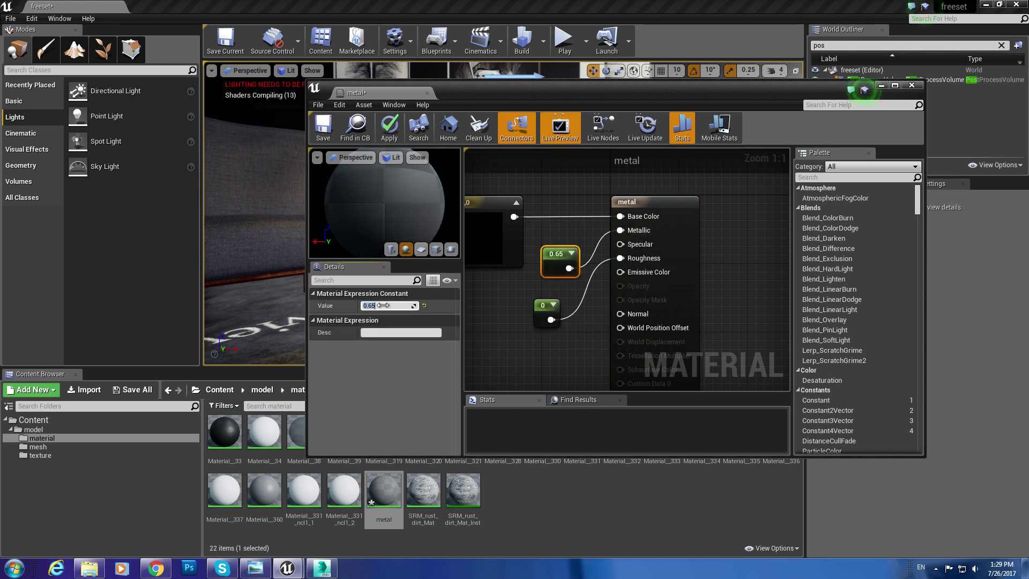
click(490, 202)
double_click(491, 203)
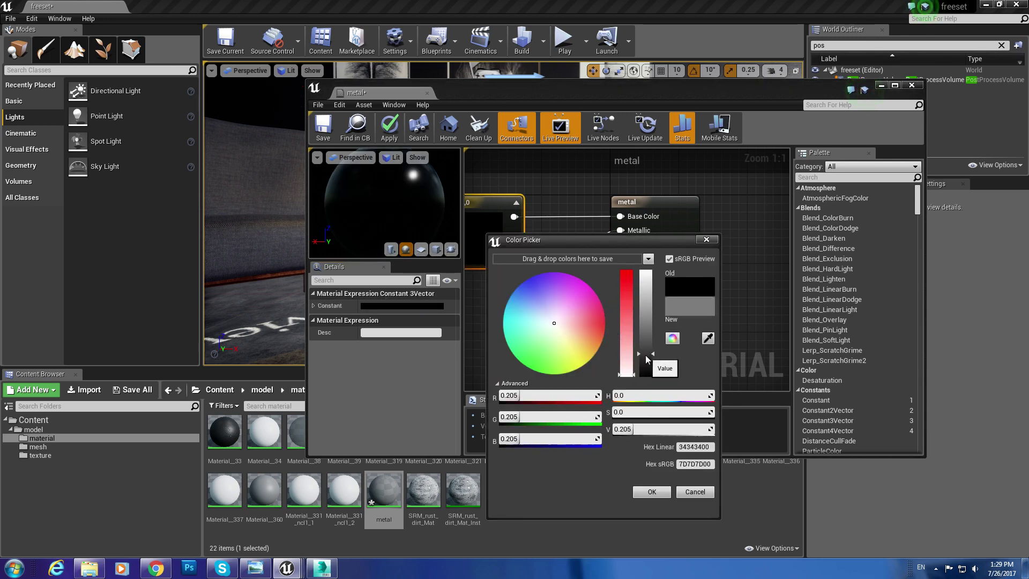
drag(647, 375, 648, 374)
click(652, 492)
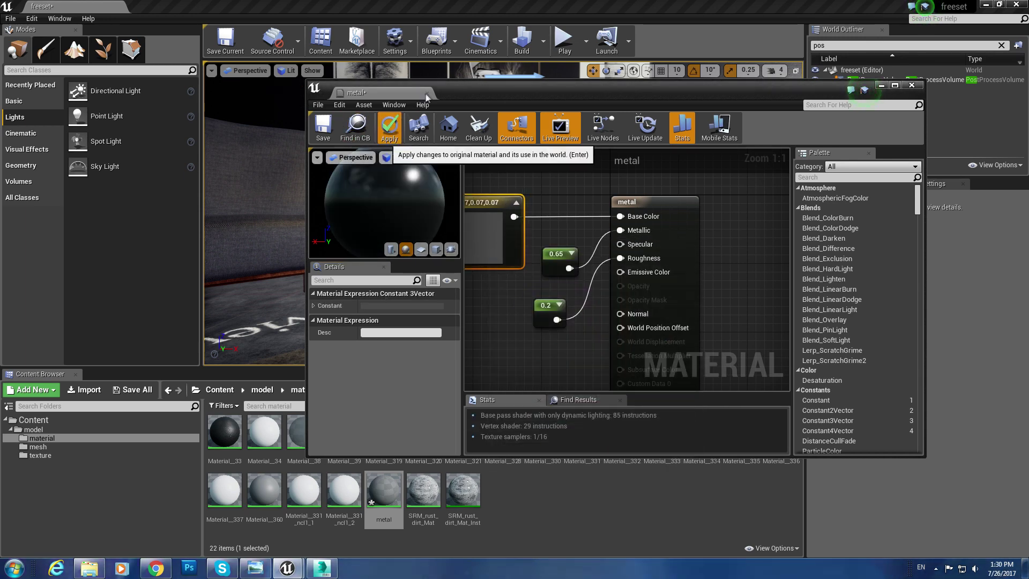
click(389, 127)
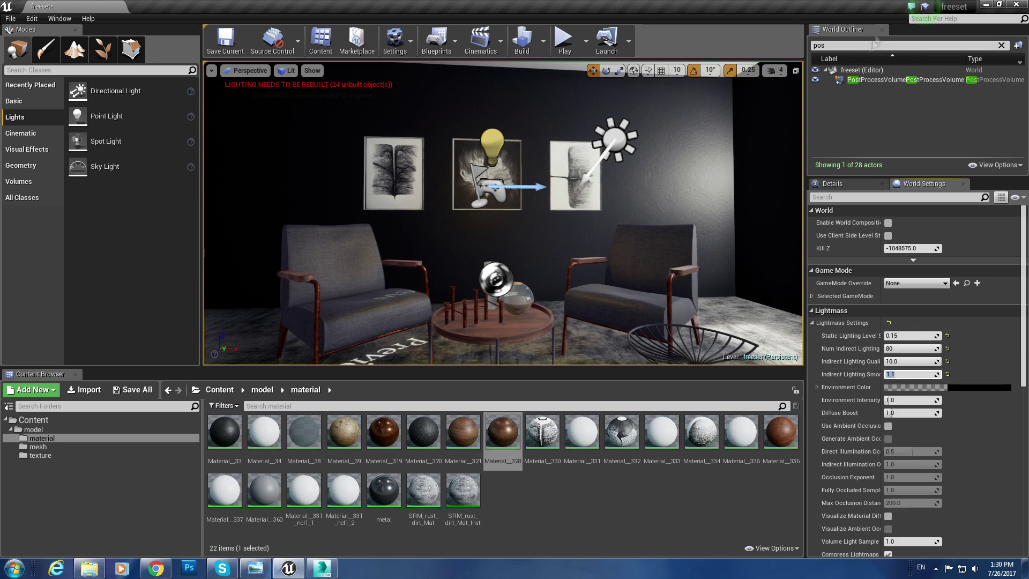
Select the PostProcessVolume (white balance temp 6200) and create a camera at the current view.
click(880, 81)
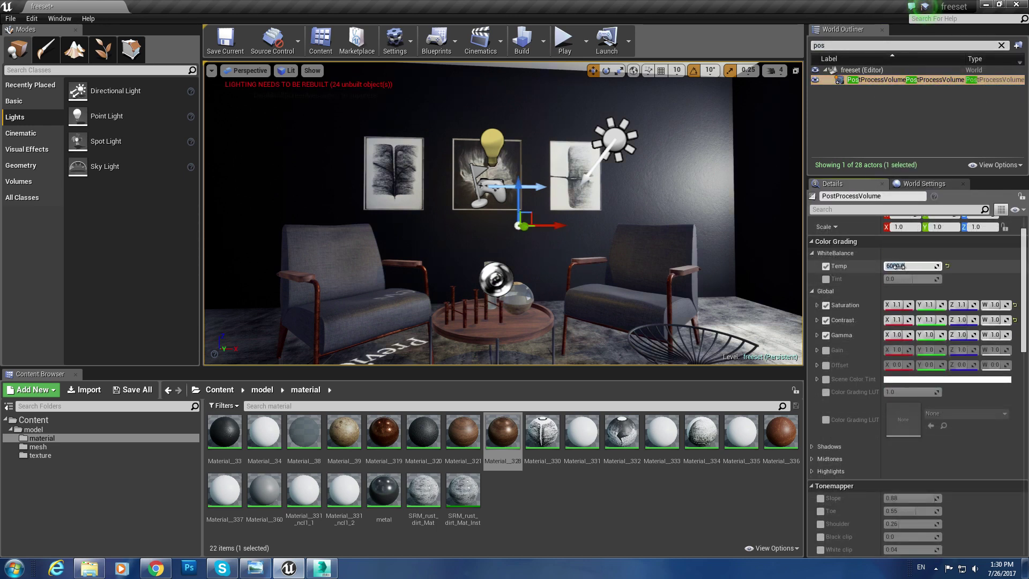
mouse_move(628, 260)
right_down()
mouse_move(527, 240)
mouse_move(541, 236)
right_up()
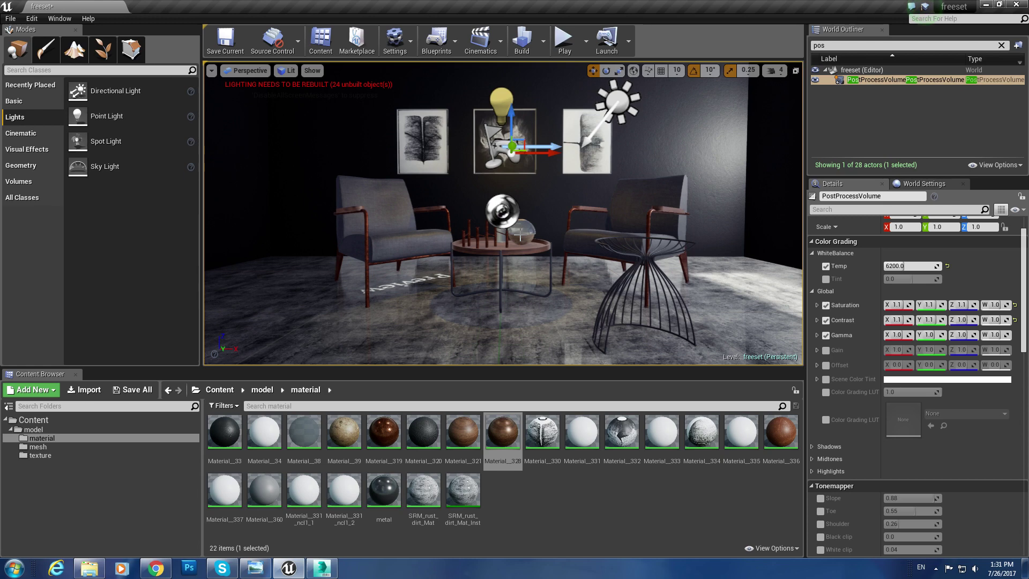
click(212, 70)
click(346, 153)
Pilot the new camera and narrow its field of view to about 81°.
click(250, 70)
click(279, 193)
drag(911, 354, 913, 374)
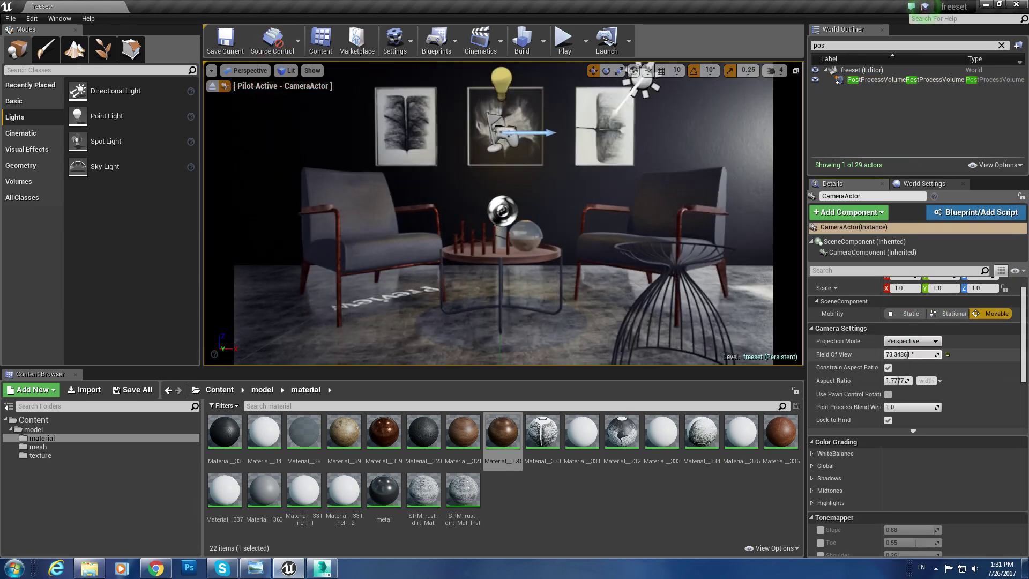
right_drag(664, 225, 648, 196)
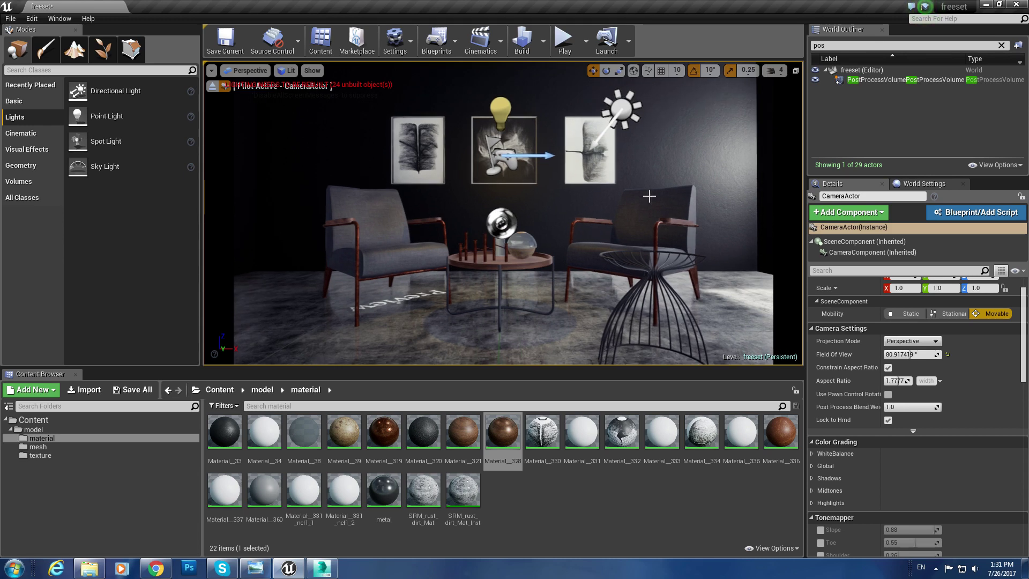
Save the freeset level and start a lighting build.
click(132, 389)
click(603, 381)
click(528, 47)
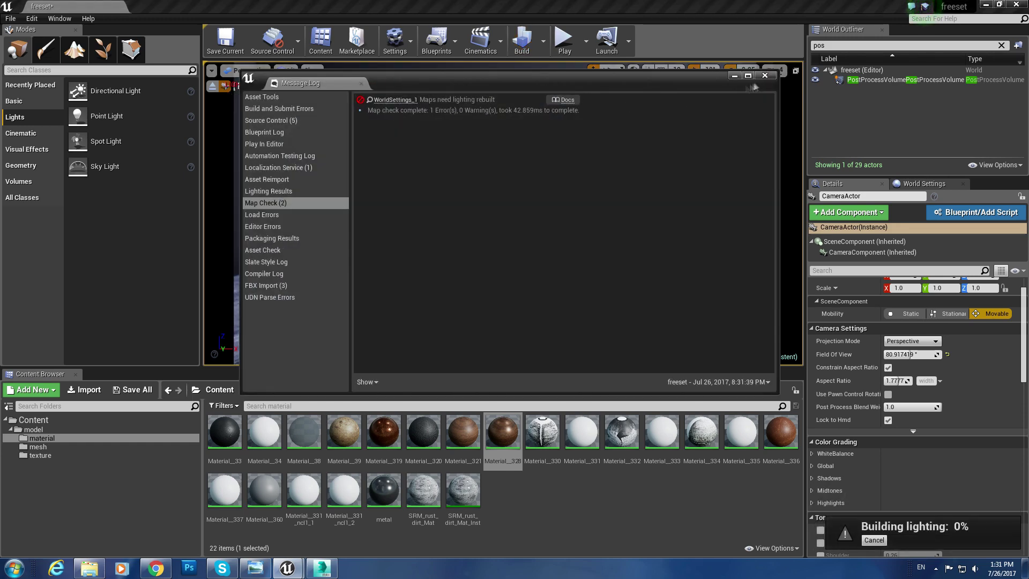
click(765, 75)
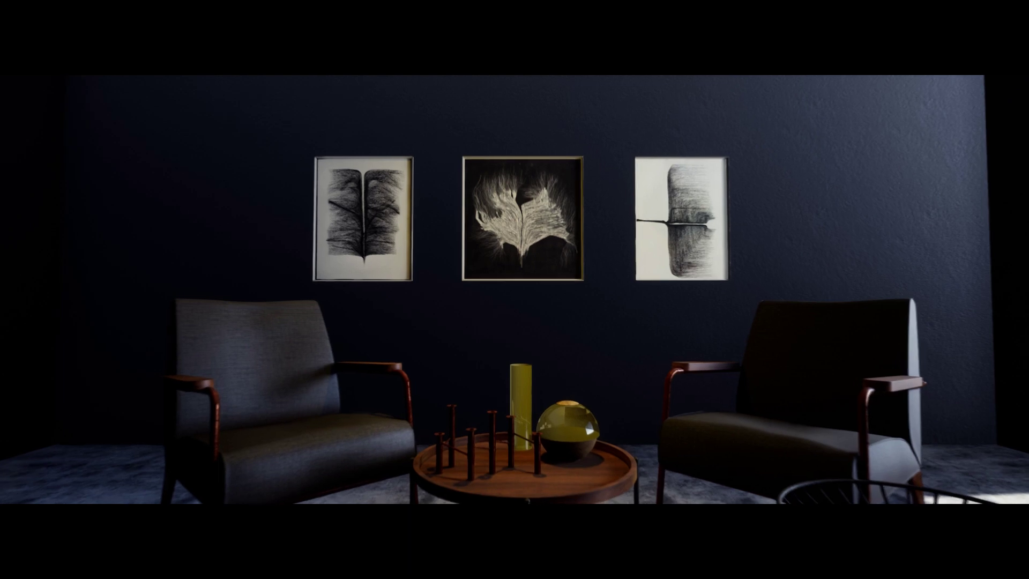